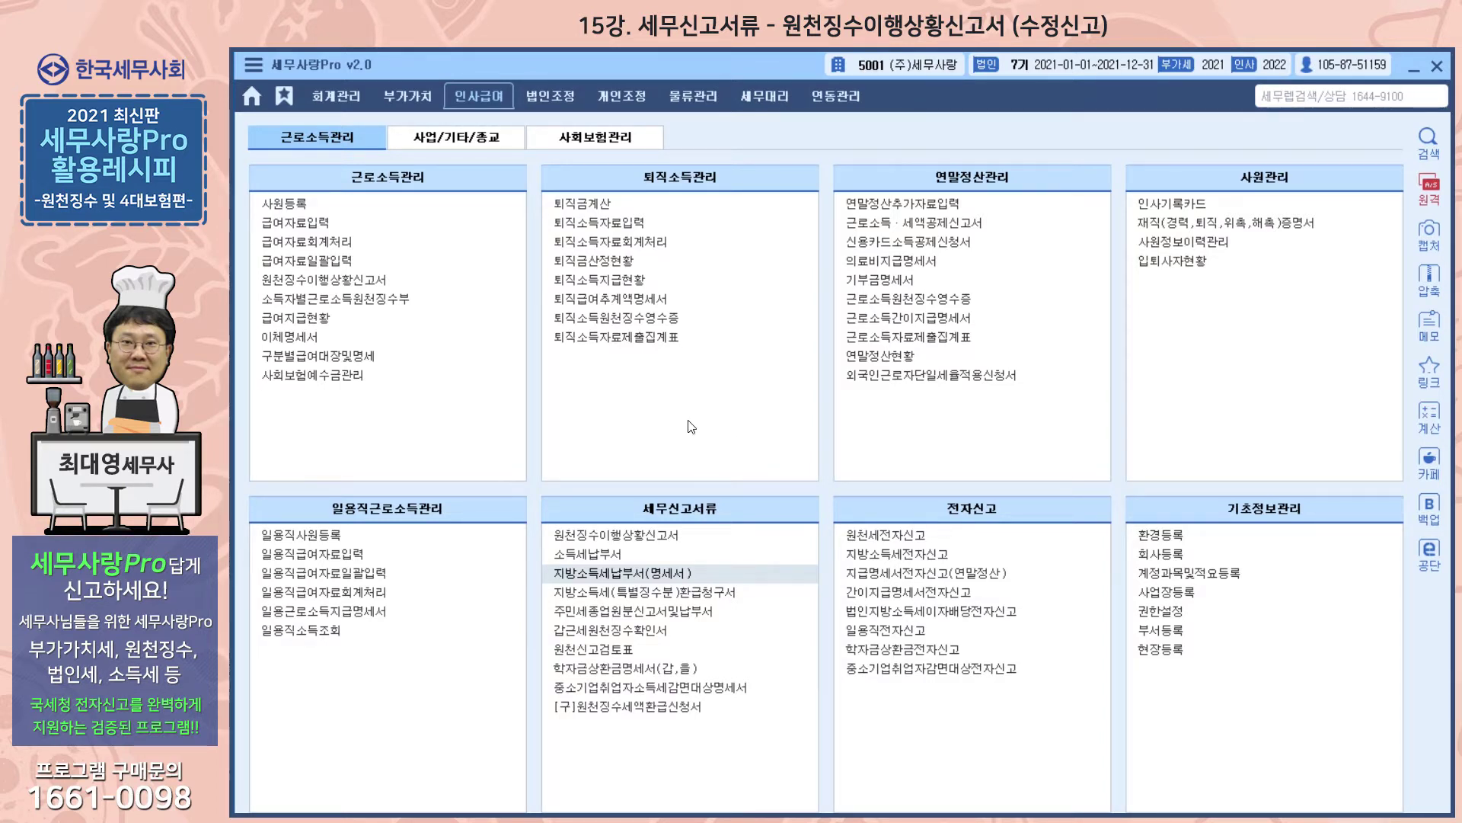
# Review the 원천징수이행상황신고서 for attribution and payment period May 2022, filed as 1.정기신고, and close it
pyautogui.click(642, 535)
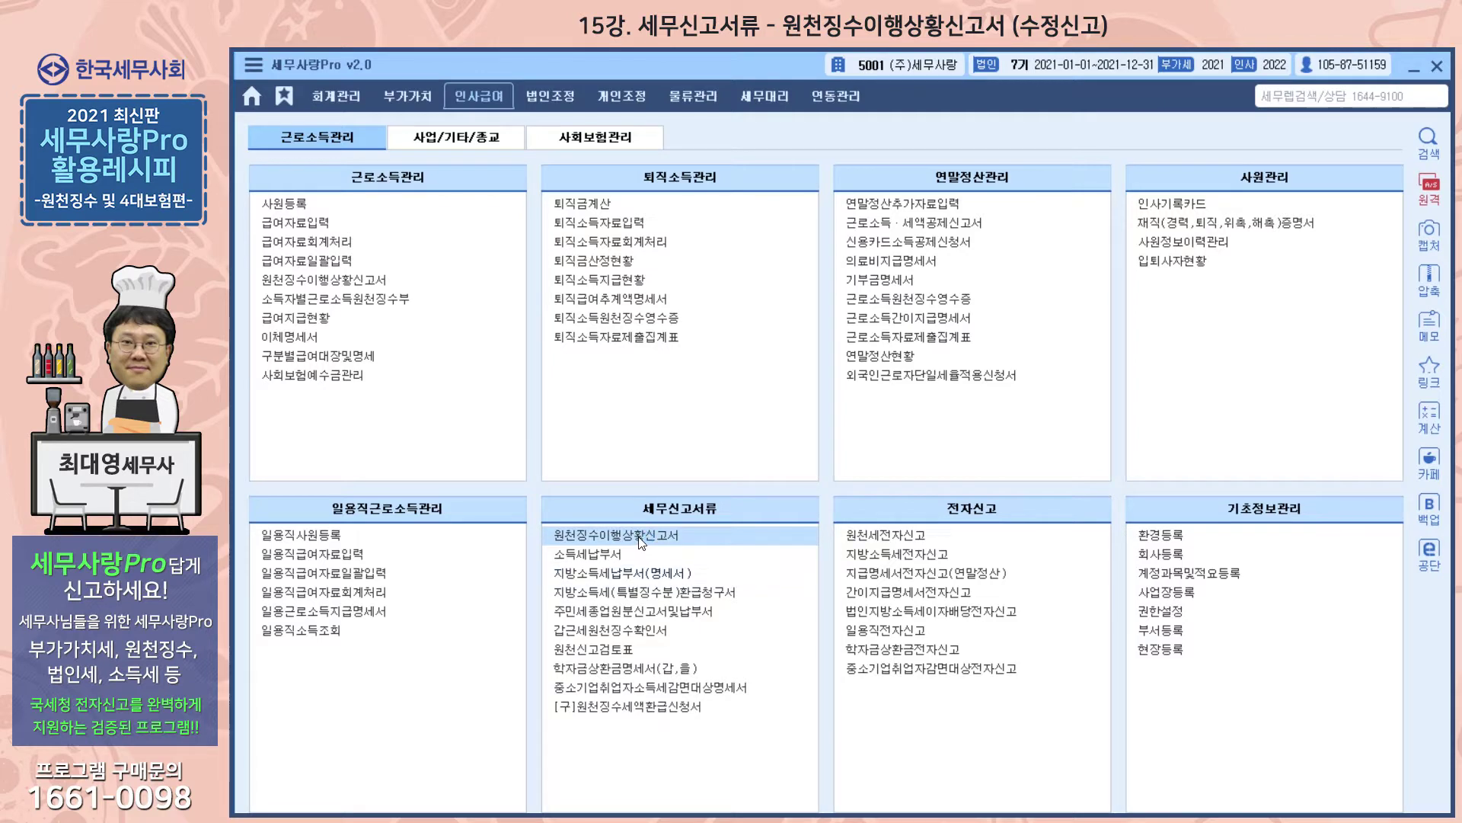
pyautogui.write('5')
pyautogui.press('Return')
pyautogui.press('Return')
pyautogui.write('5')
pyautogui.press('Return')
pyautogui.press('Return')
pyautogui.write('5')
pyautogui.press('Return')
pyautogui.press('Return')
pyautogui.write('5')
pyautogui.press('Return')
pyautogui.press('Return')
pyautogui.press('Return')
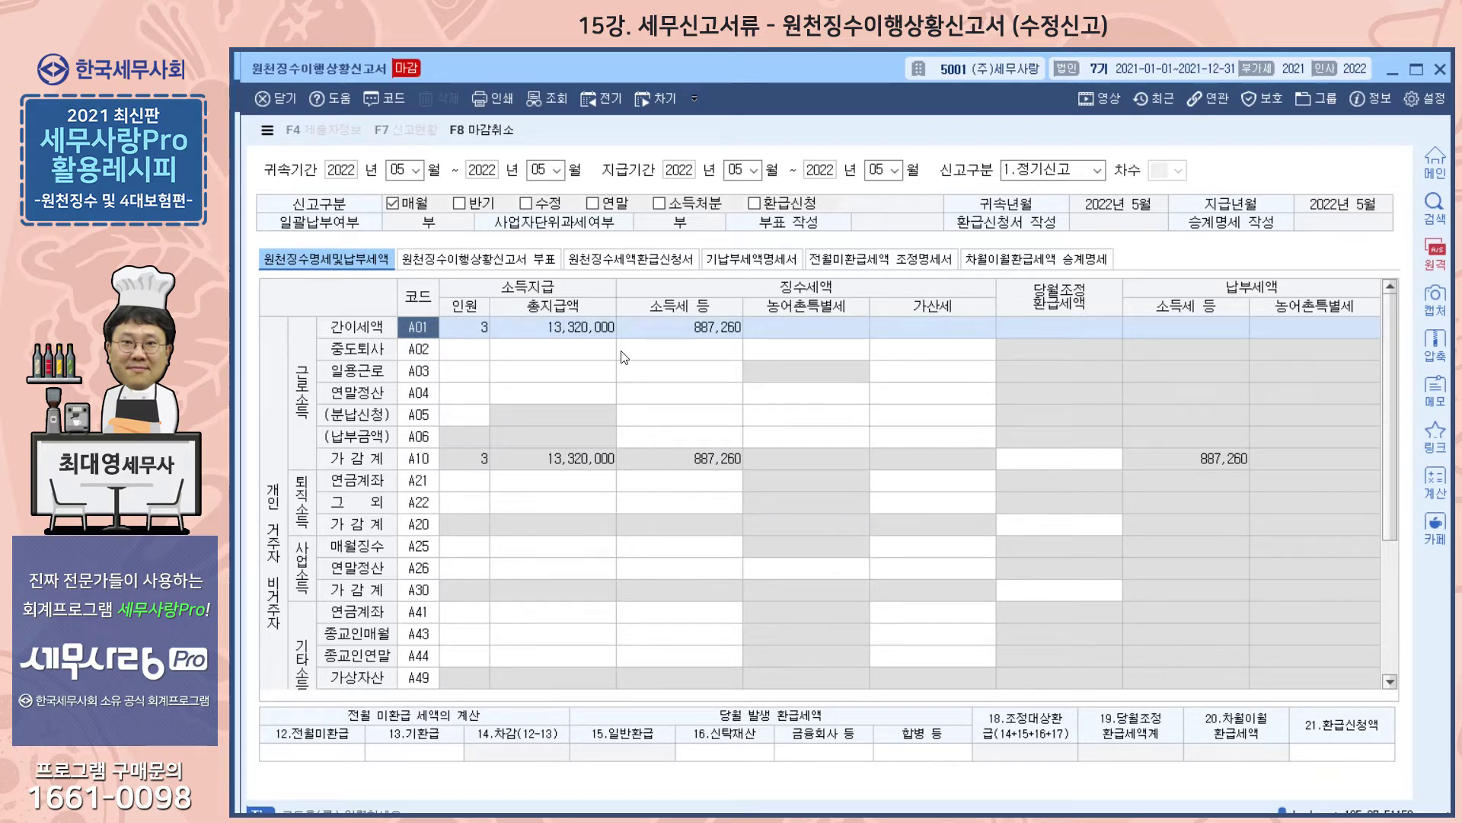
pyautogui.click(1391, 75)
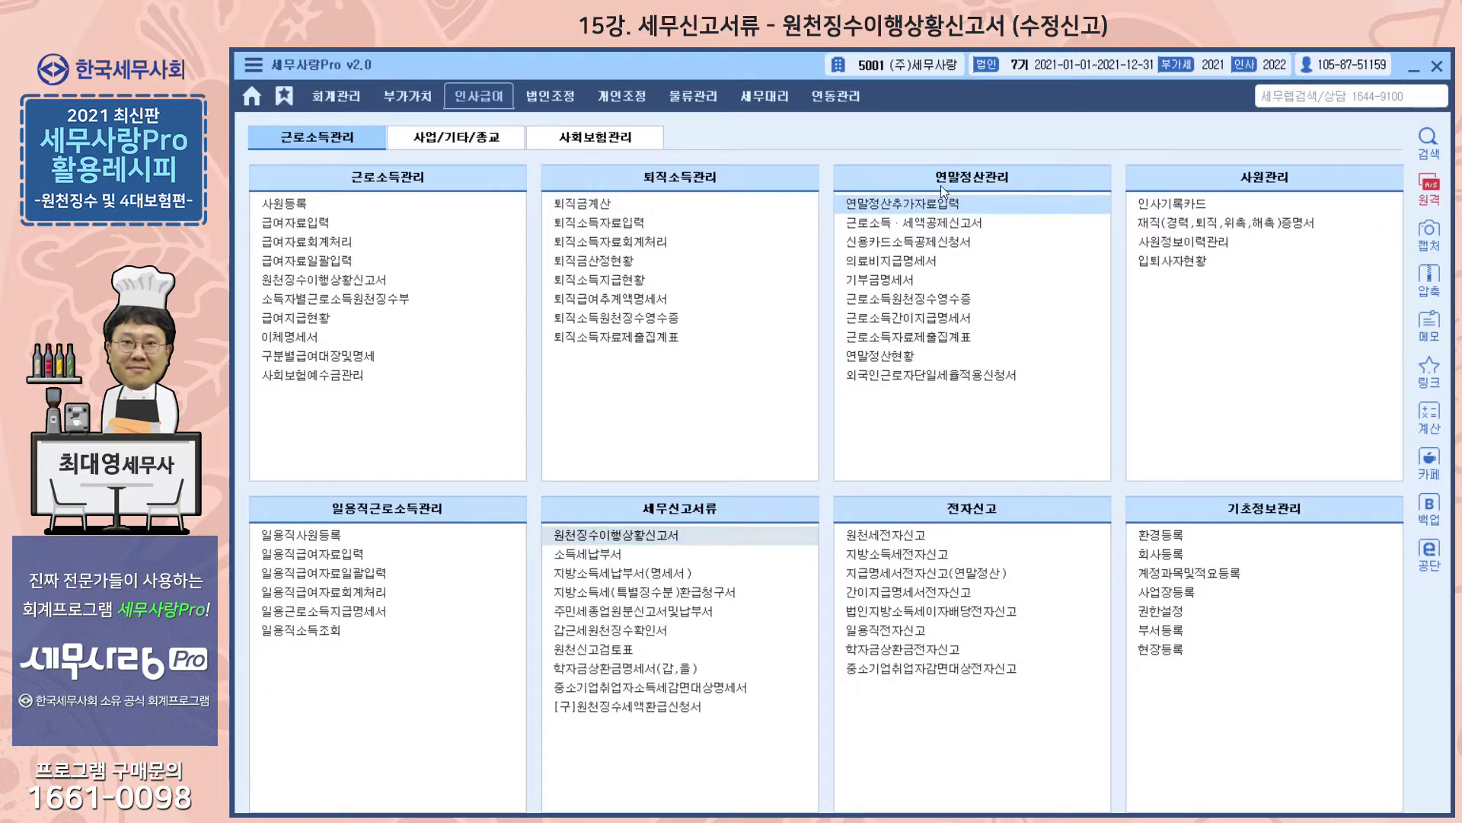
# Open 급여자료입력 for May 2022 and check the 소득세 total for all employees
pyautogui.click(321, 222)
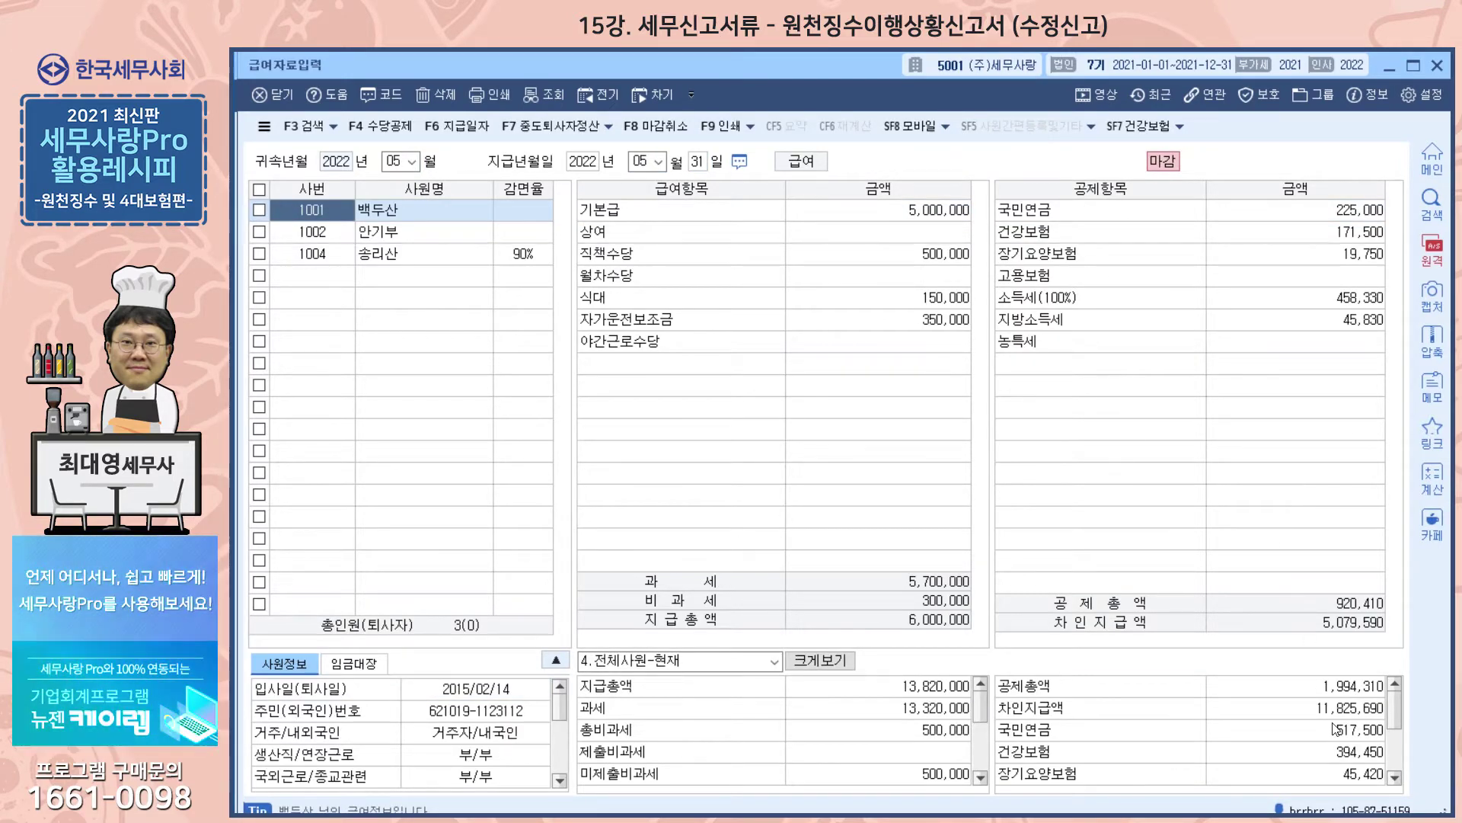
pyautogui.scroll(-3, 1325, 750)
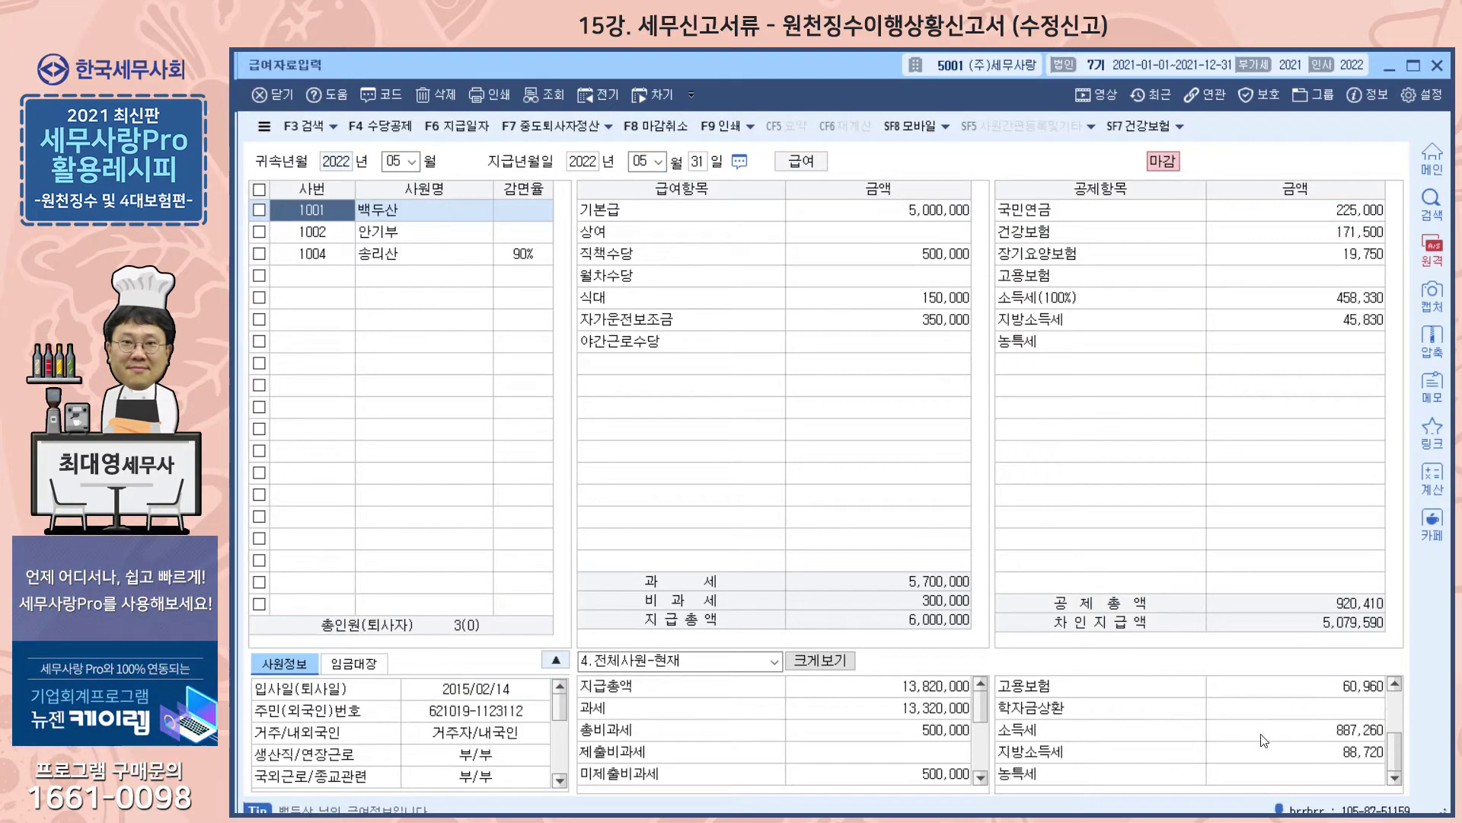
pyautogui.click(1334, 737)
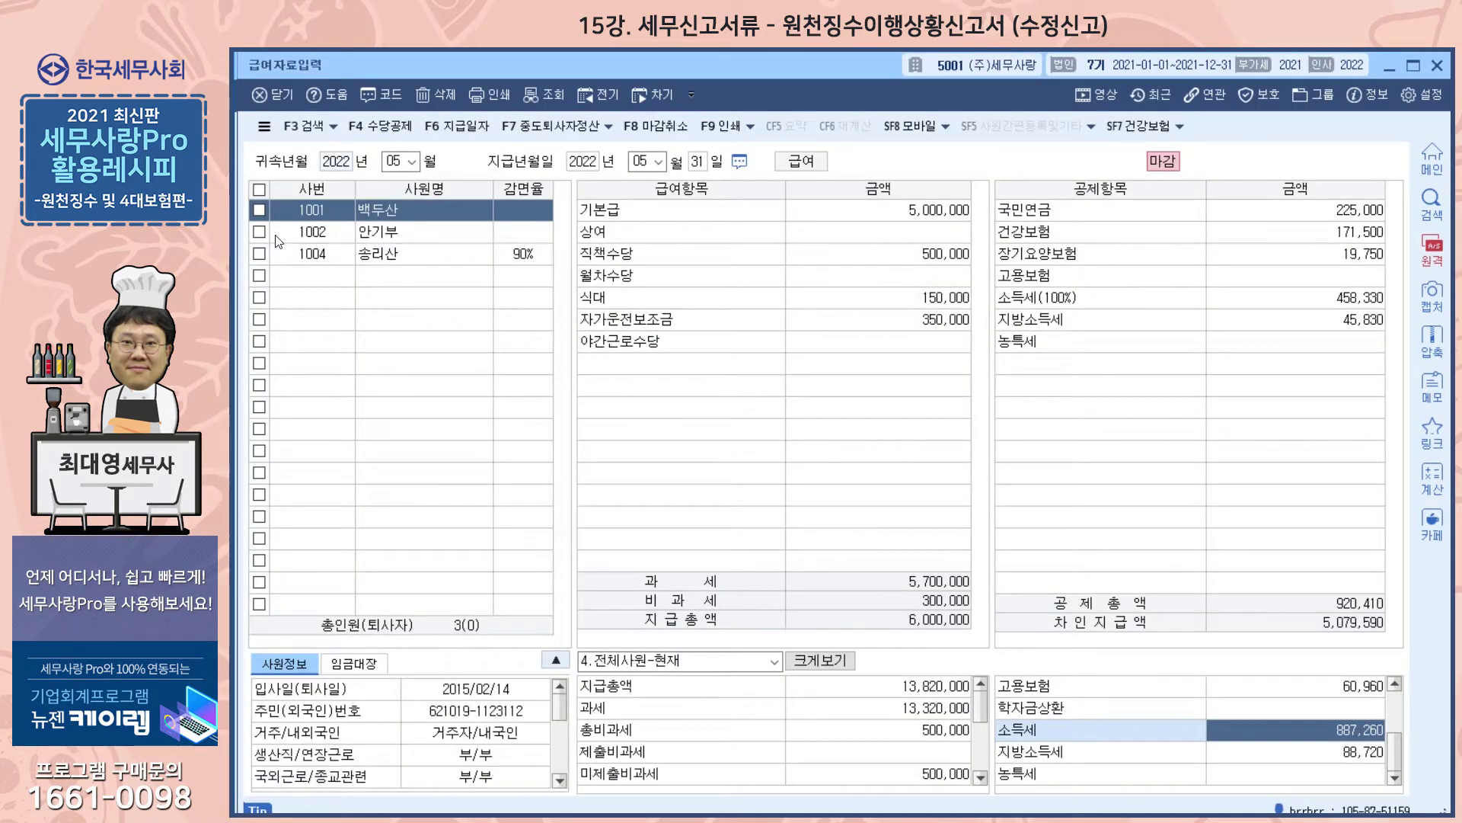
# Cancel the closing of the May 2022 payroll and enter a 상여 of 1,000,000 for employee 1001
pyautogui.click(903, 233)
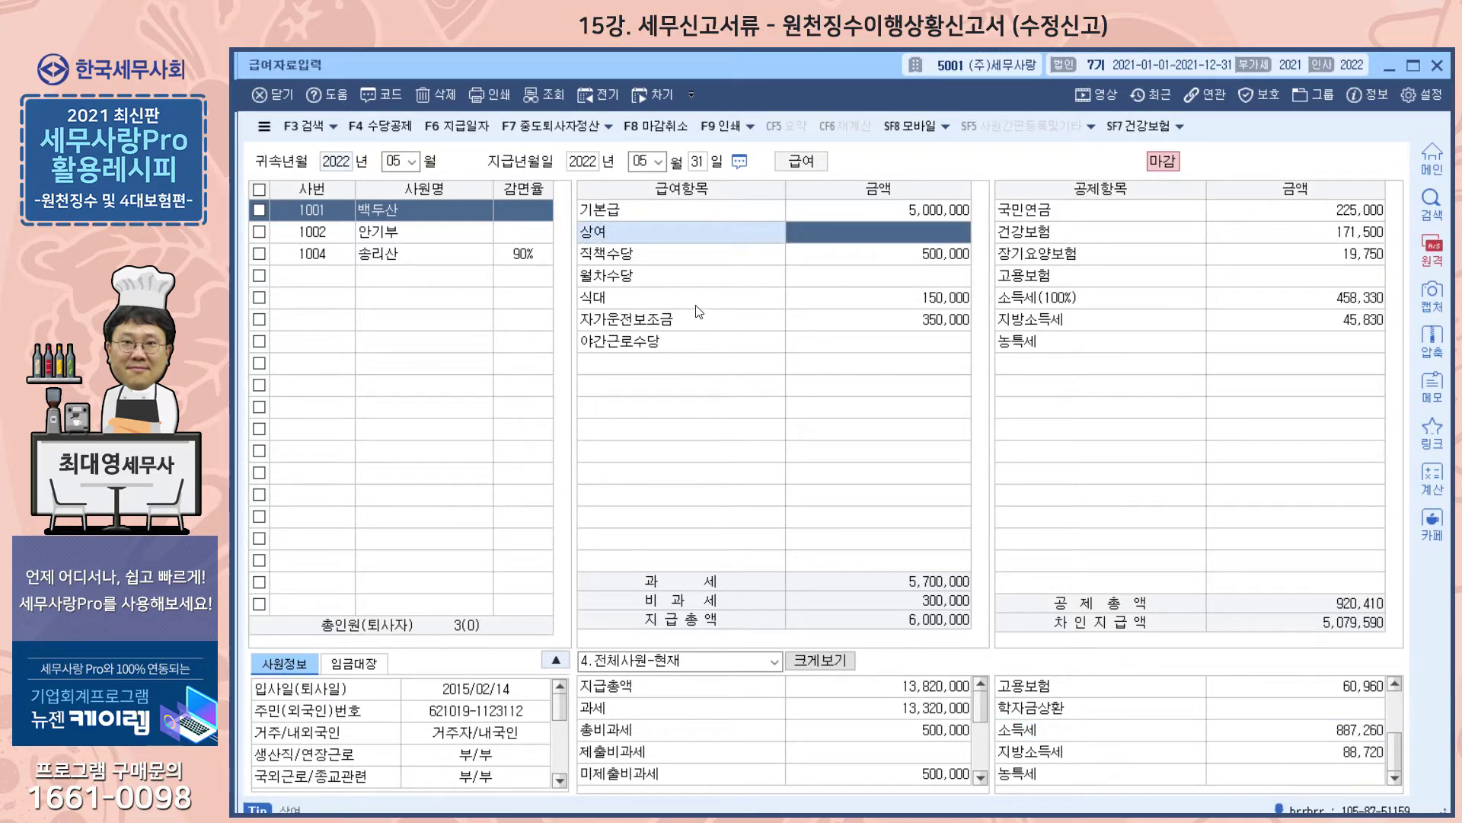
pyautogui.click(656, 133)
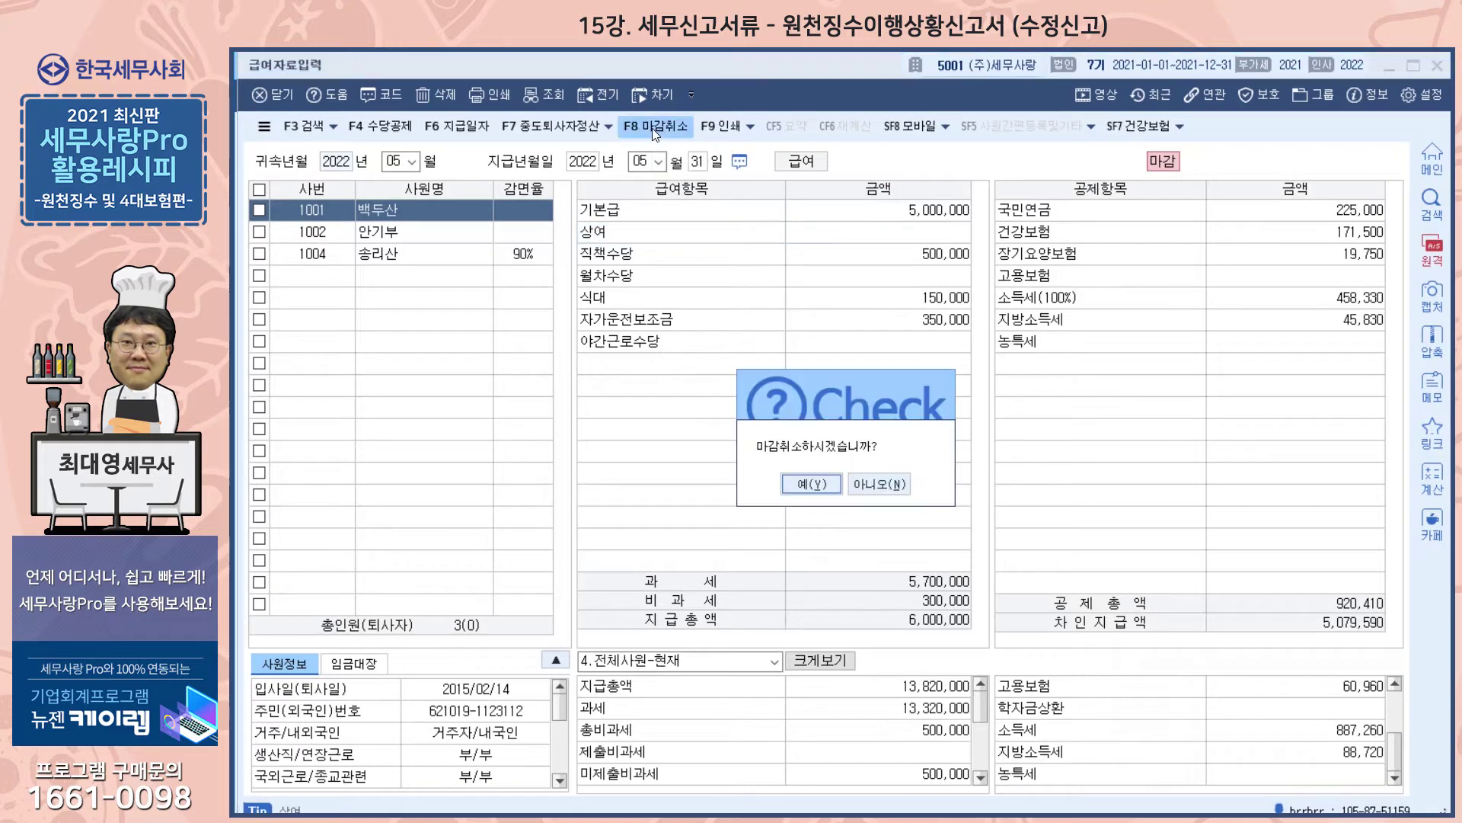
pyautogui.click(812, 484)
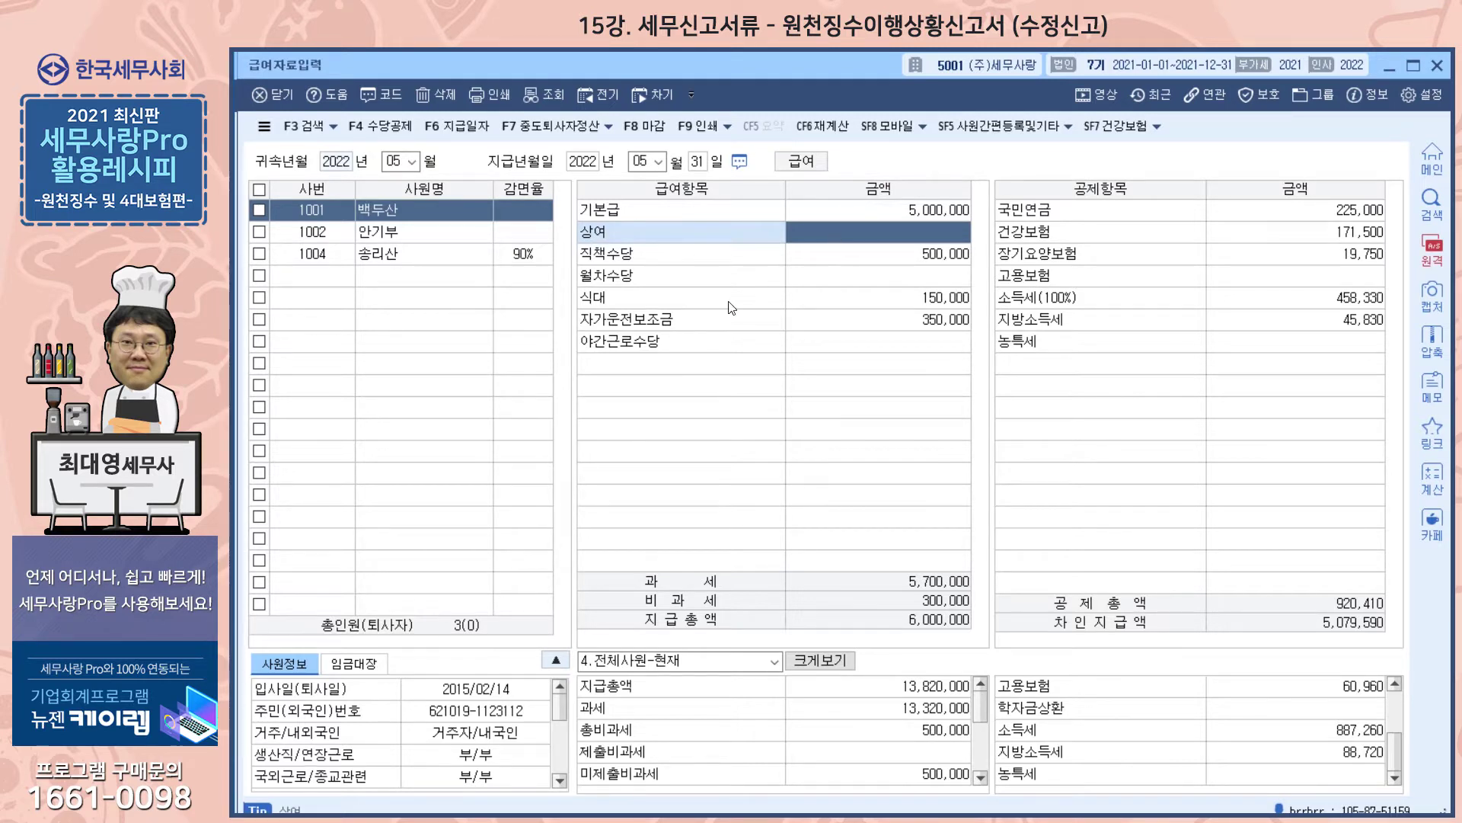
pyautogui.write('1,000,000')
pyautogui.press('Return')
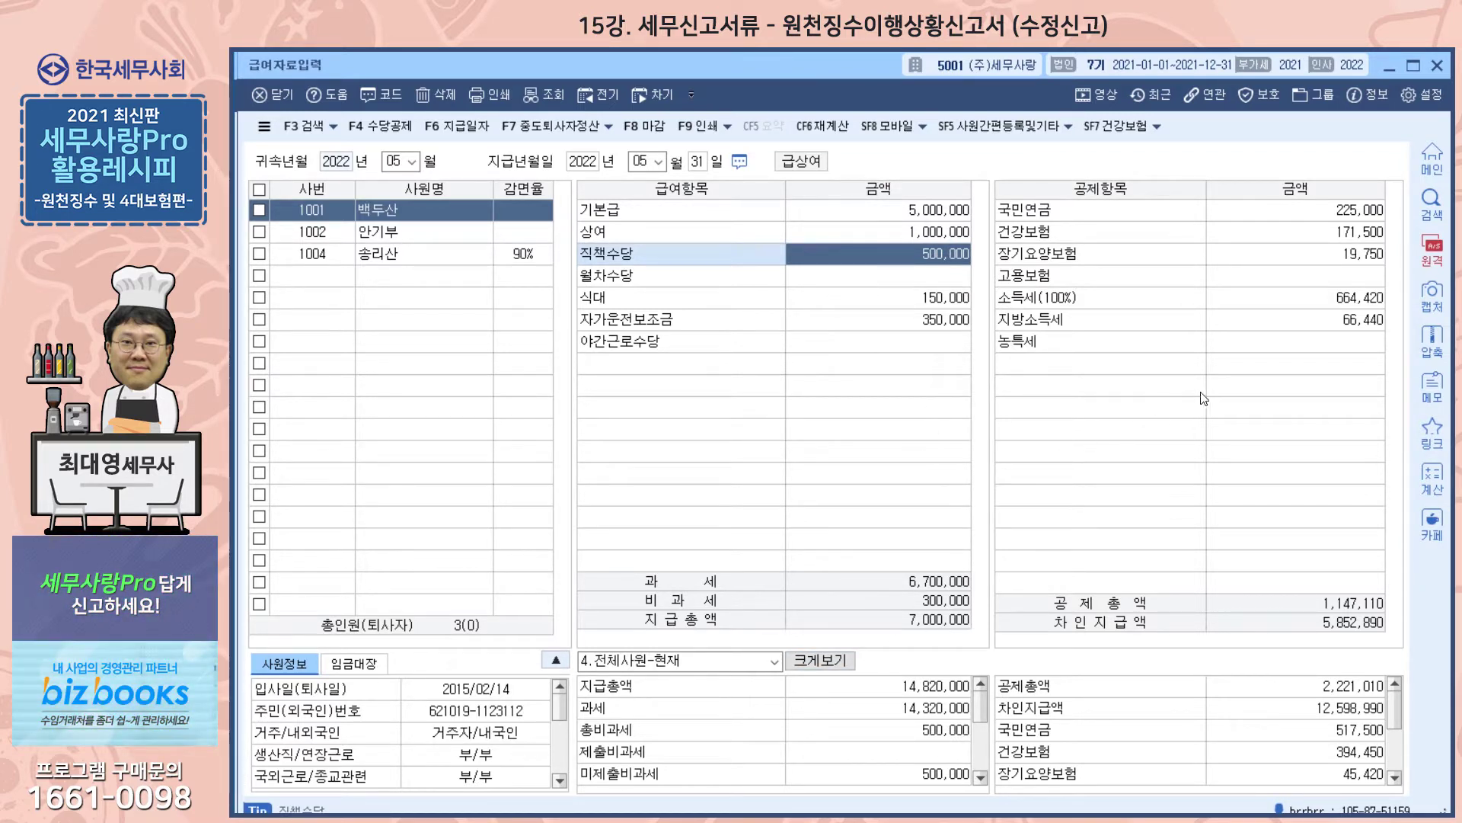
# Check employee 1001's recalculated 지방소득세 and the 소득세 total for all employees
pyautogui.click(1306, 316)
pyautogui.click(1306, 316)
pyautogui.moveTo(1396, 722); pyautogui.dragTo(1387, 765)
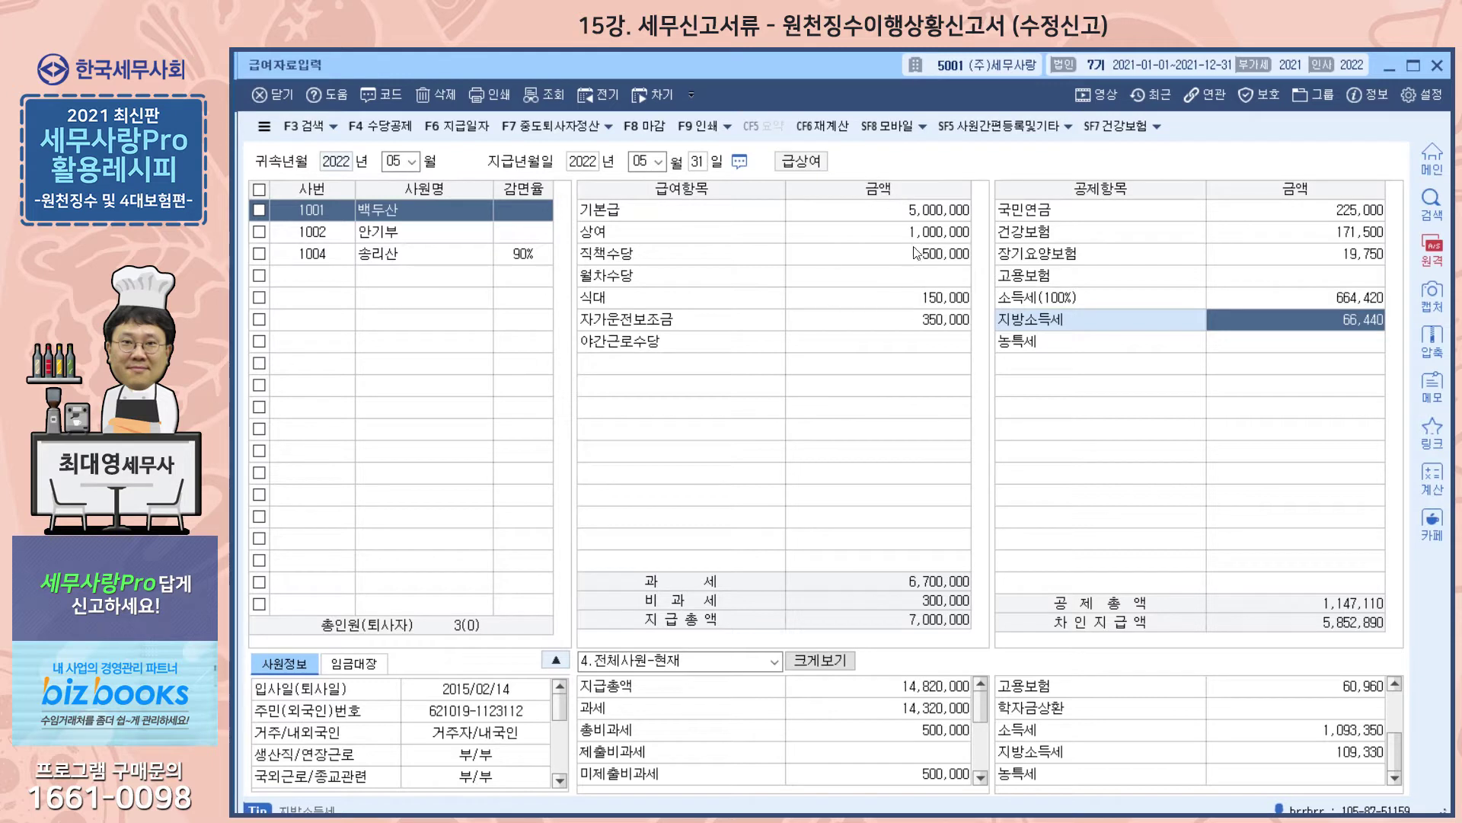
pyautogui.click(1343, 729)
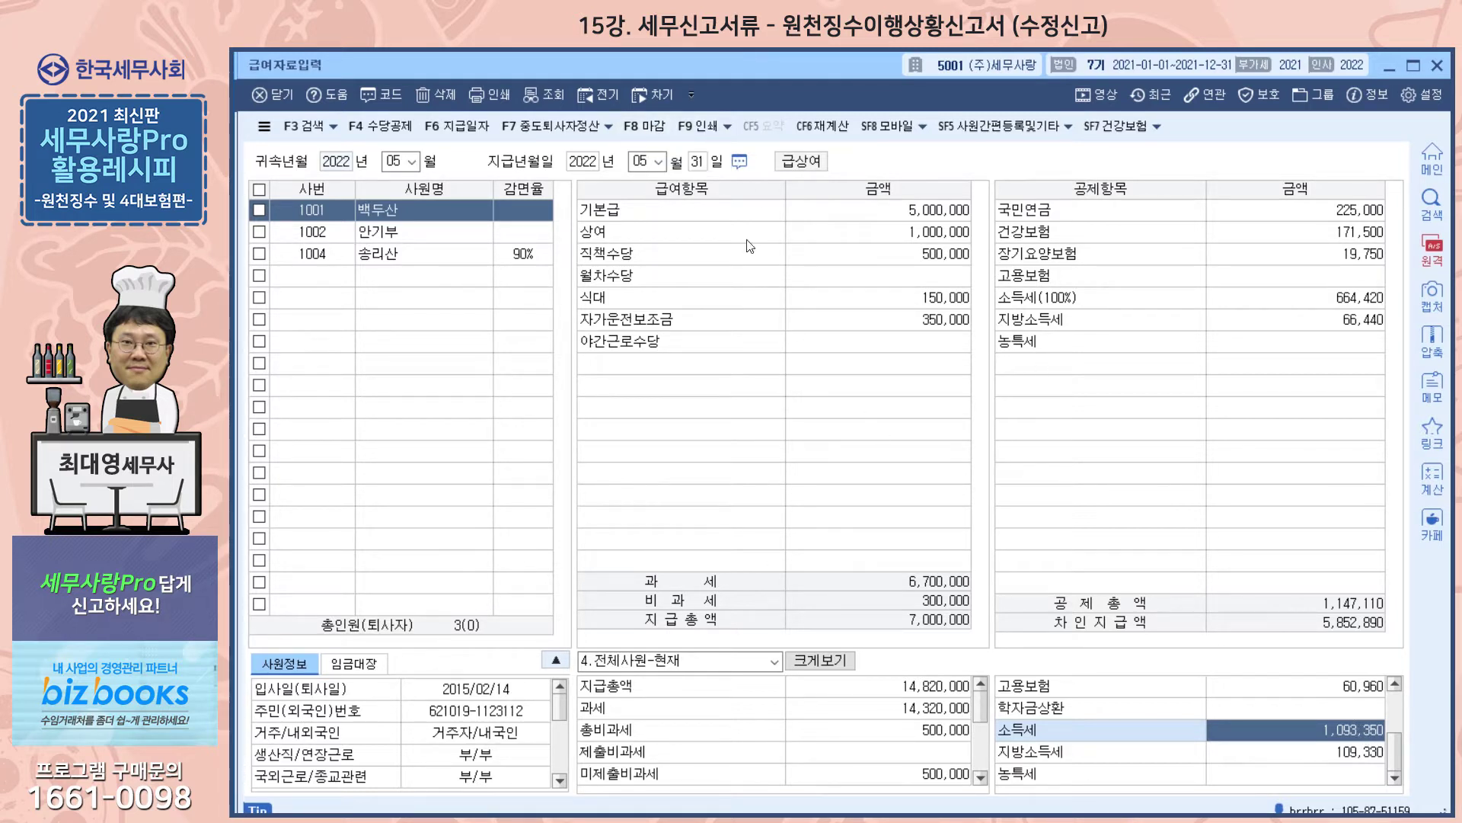
# Close (마감) the May 2022 payroll again and leave 급여자료입력
pyautogui.click(648, 131)
pyautogui.click(785, 482)
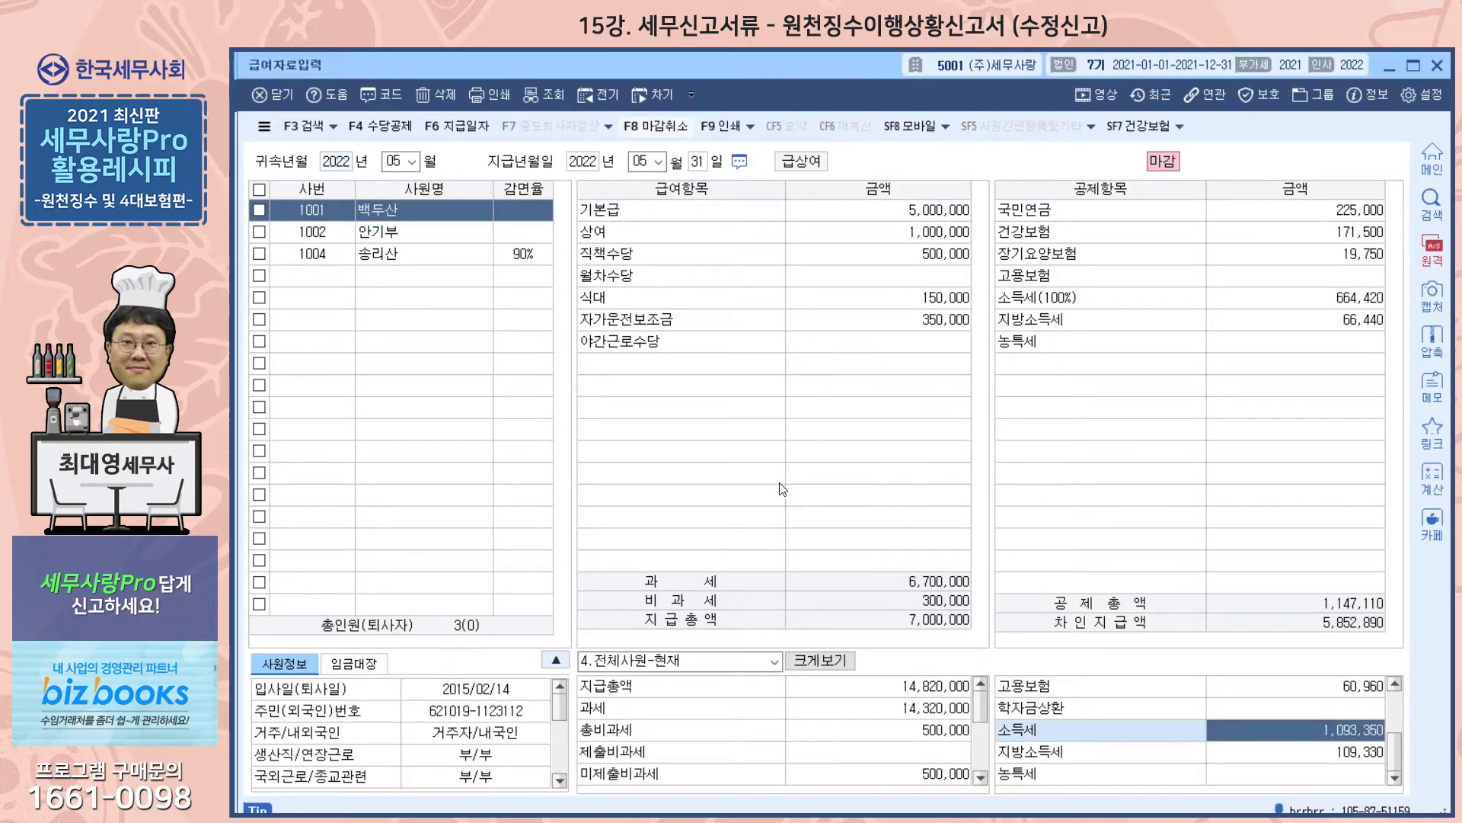
pyautogui.press('Escape')
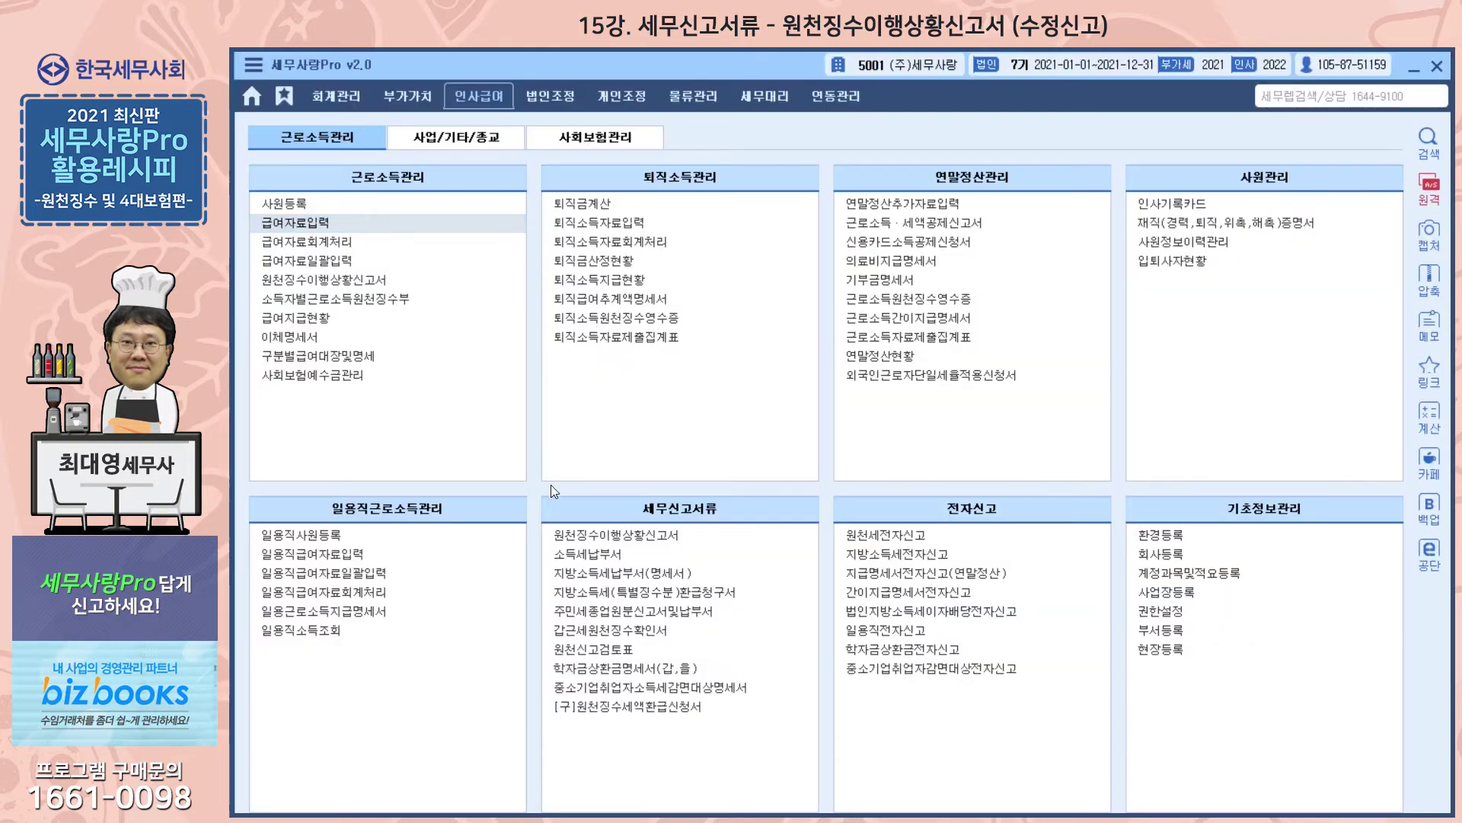
# Open the 원천징수이행상황신고서 for attribution and payment period May 2022 as 2.수정신고 with 차수 1
pyautogui.click(651, 536)
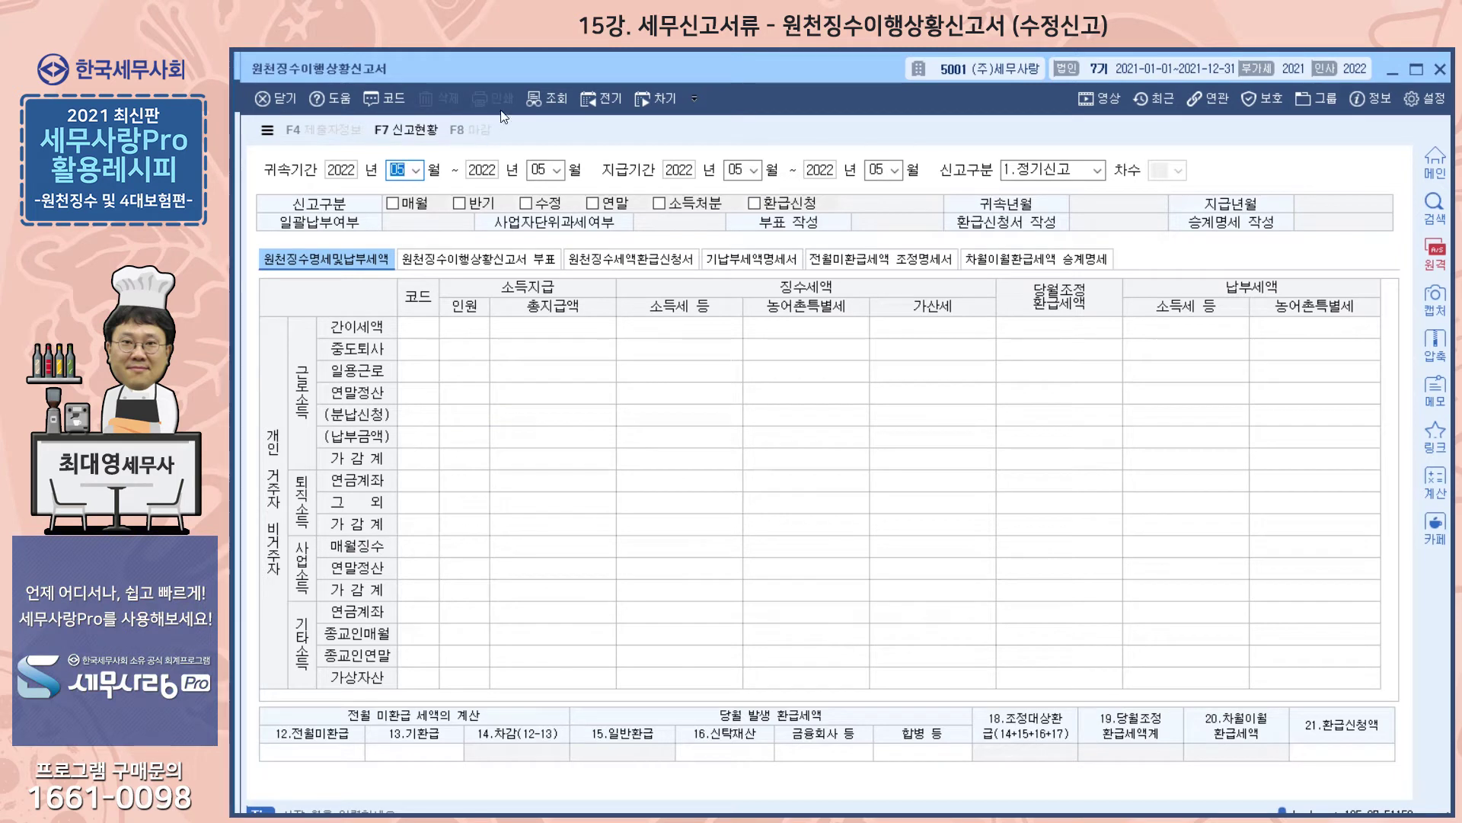
pyautogui.press('Return')
pyautogui.press('Return')
pyautogui.press('Return')
pyautogui.press('Return')
pyautogui.press('Return')
pyautogui.press('Return')
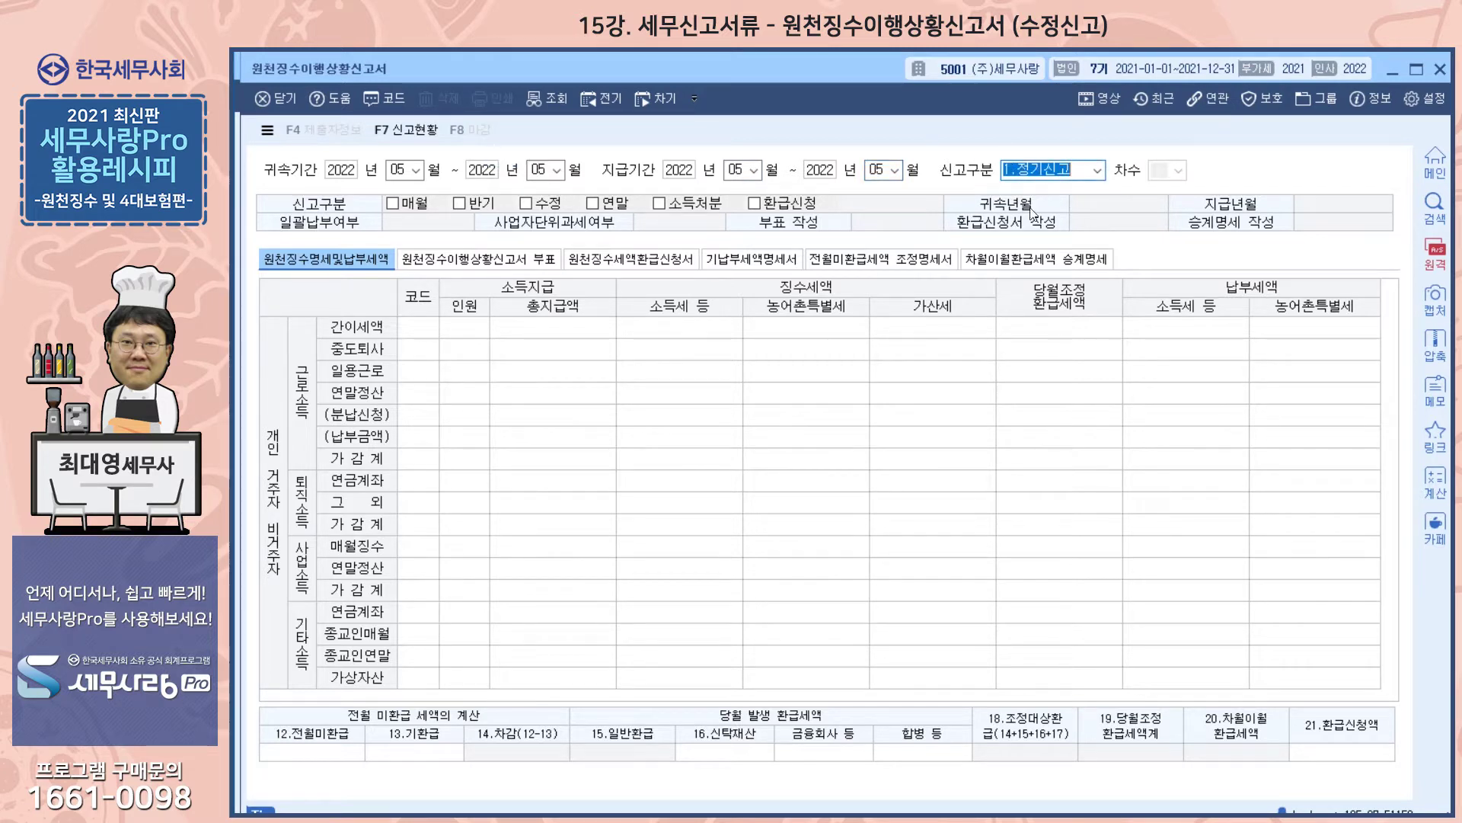
pyautogui.click(1097, 170)
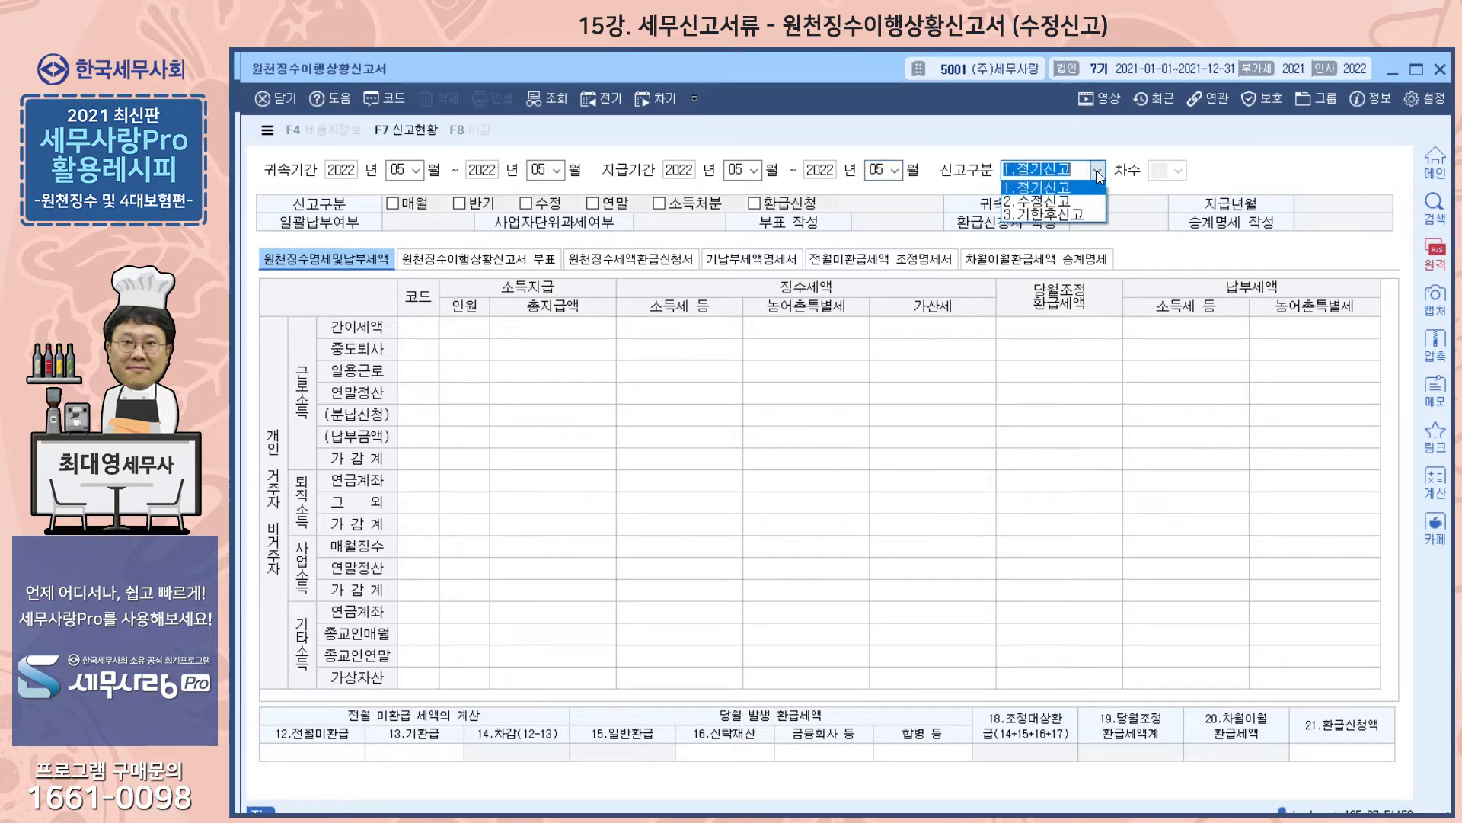
pyautogui.click(1058, 199)
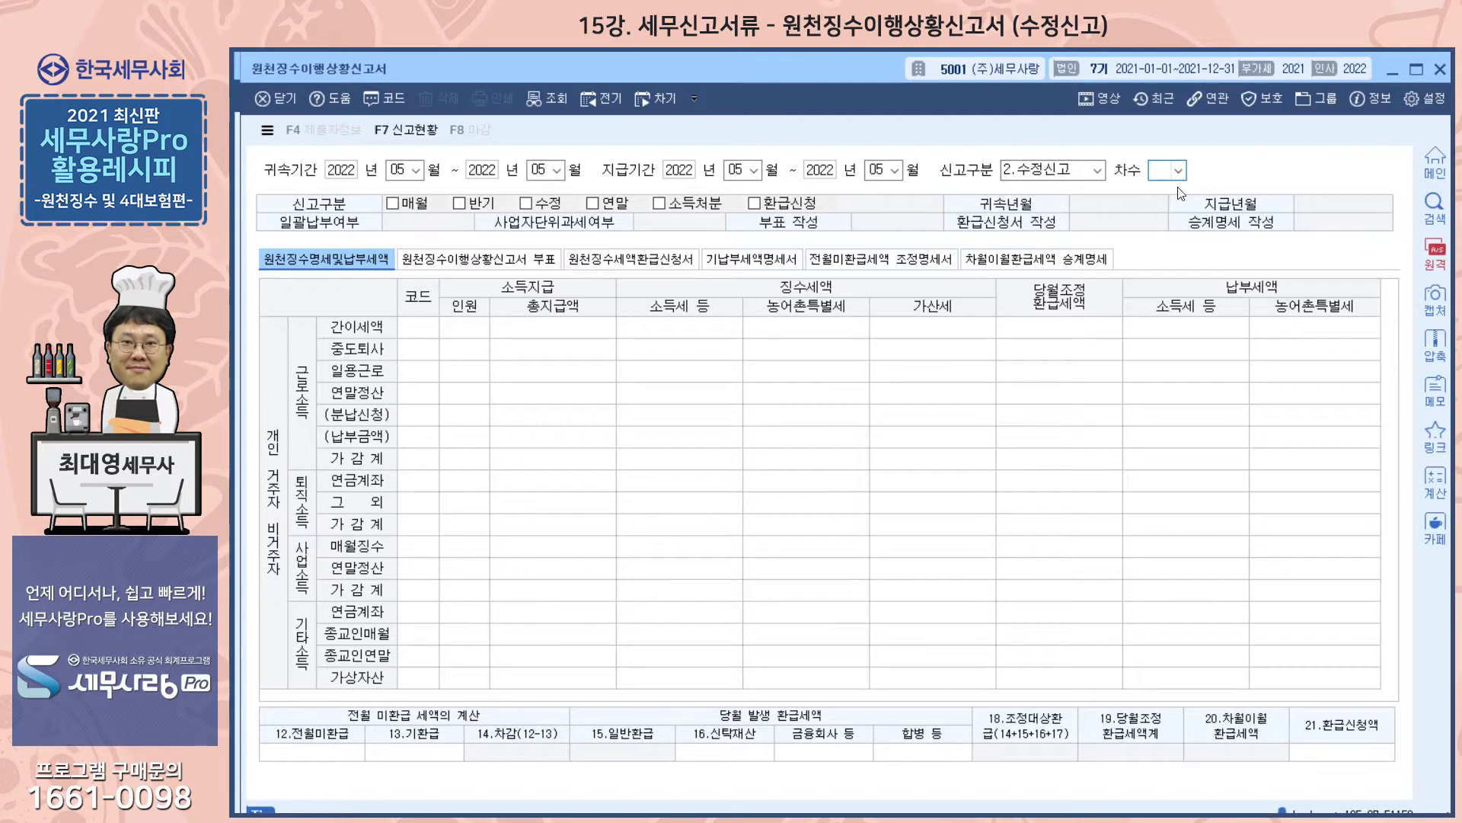
pyautogui.click(1178, 172)
pyautogui.click(1166, 194)
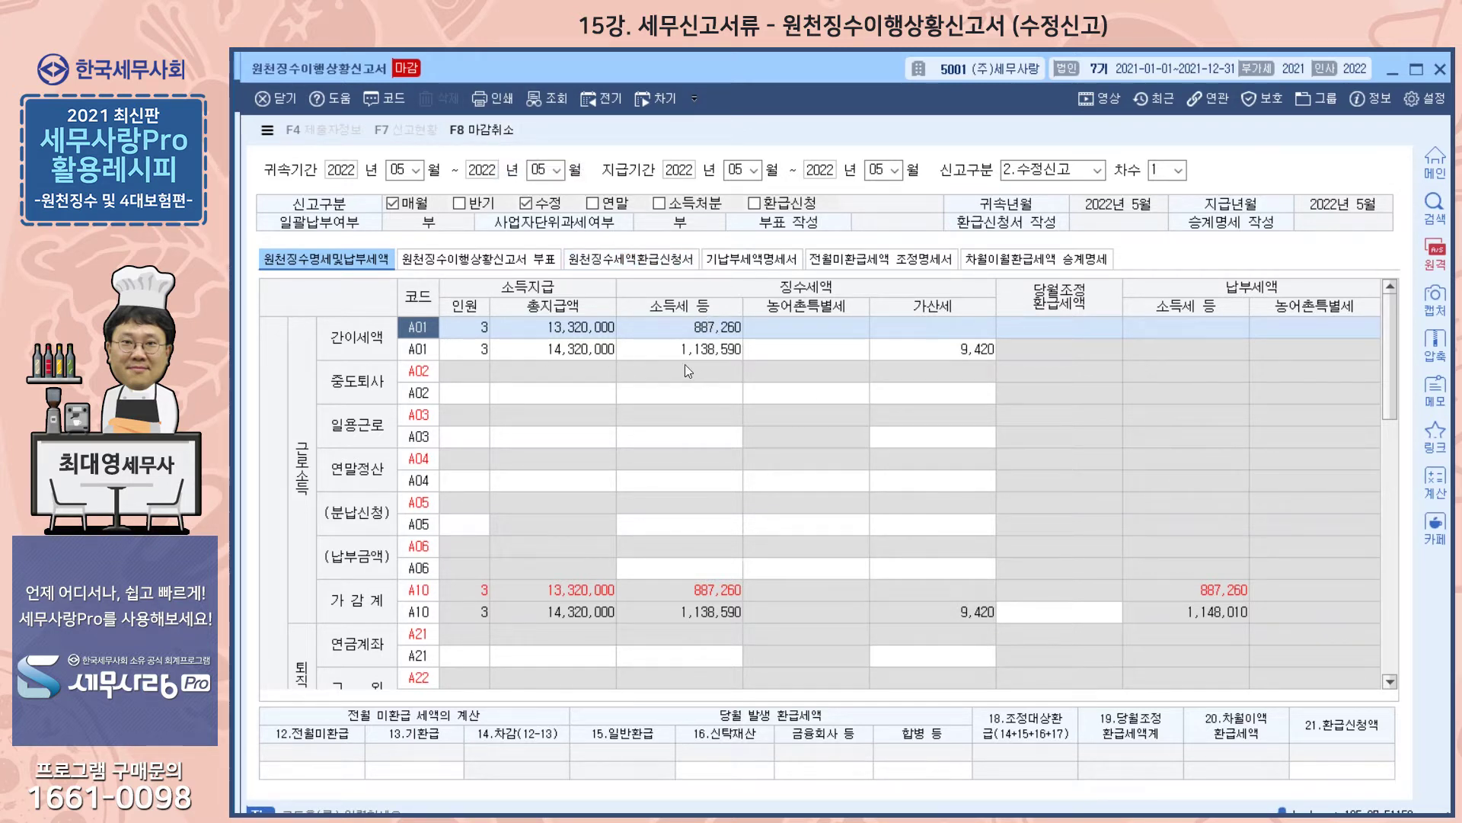
# Cancel the closing (마감취소) of the May 2022 amended withholding return
pyautogui.click(488, 131)
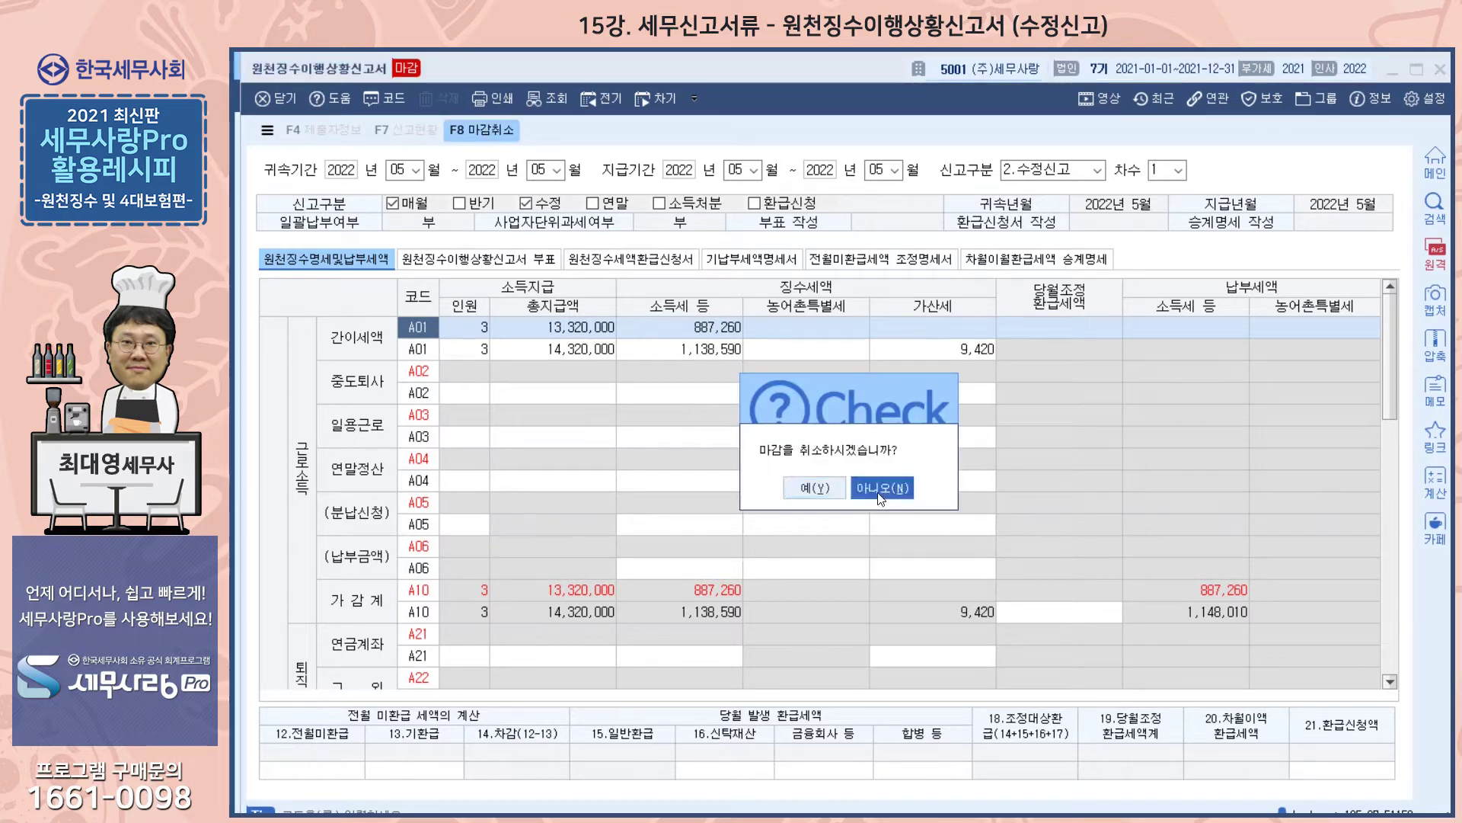
pyautogui.click(876, 484)
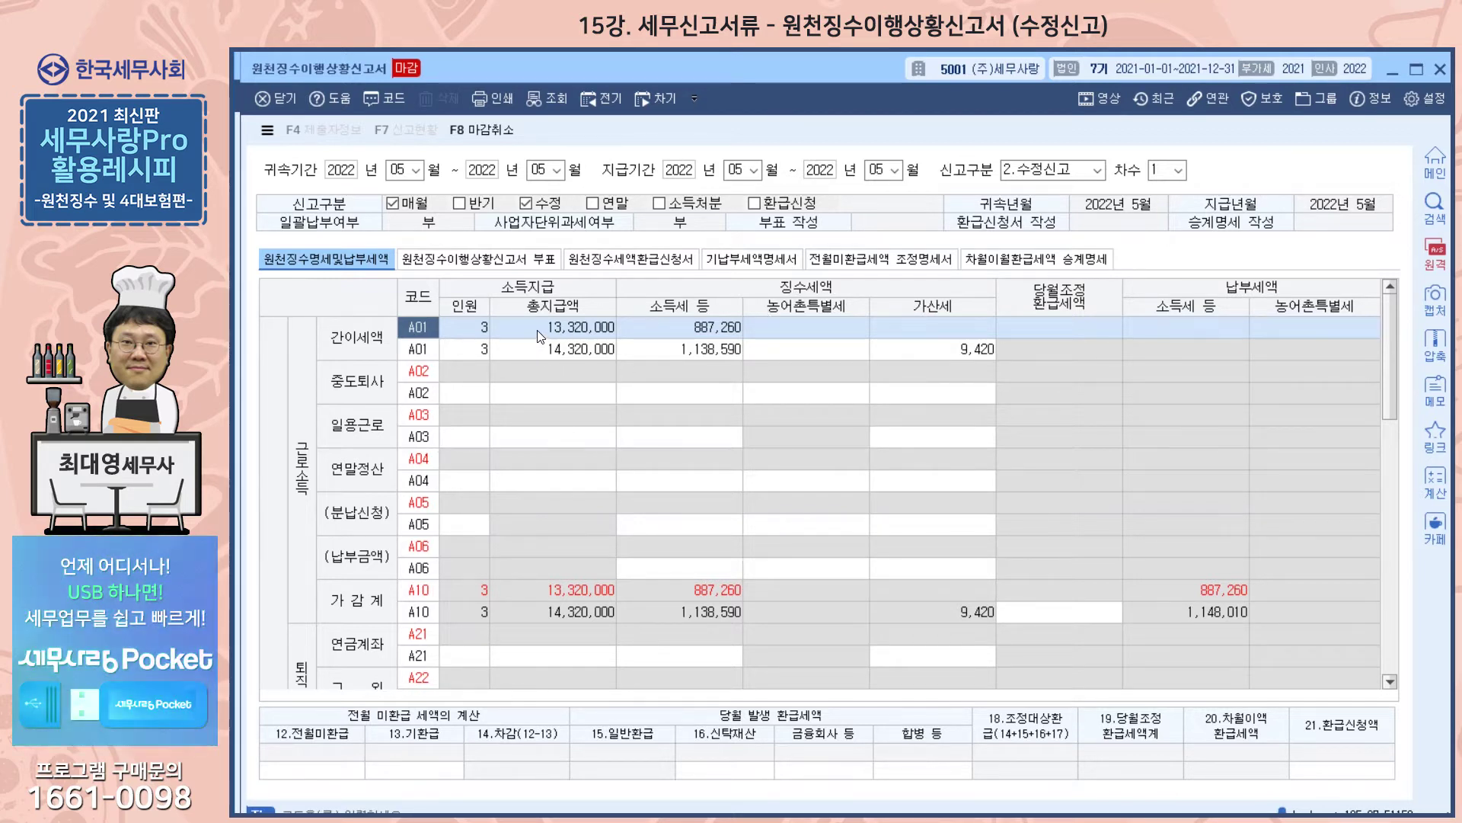
pyautogui.click(542, 349)
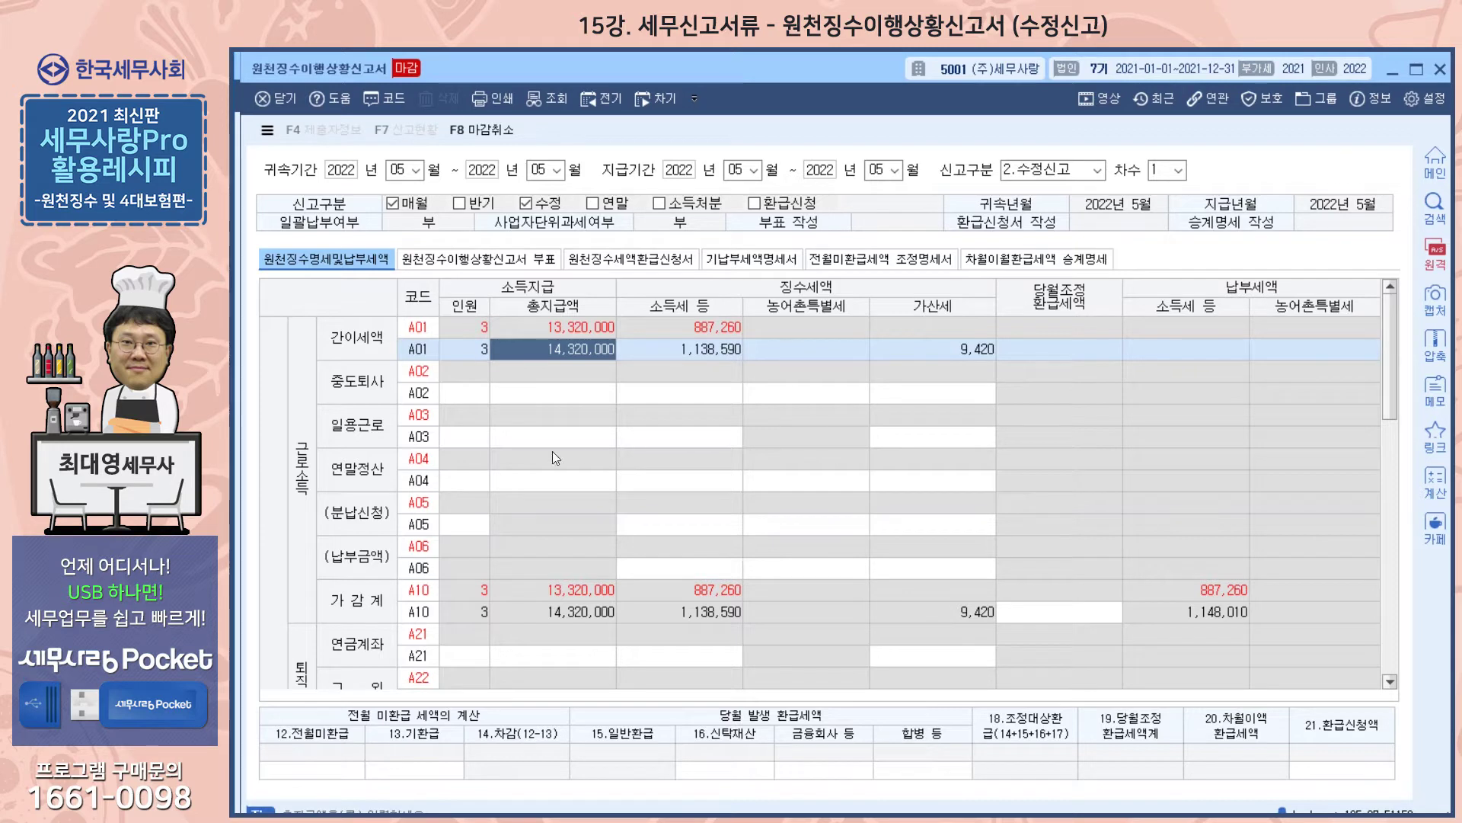
pyautogui.click(493, 131)
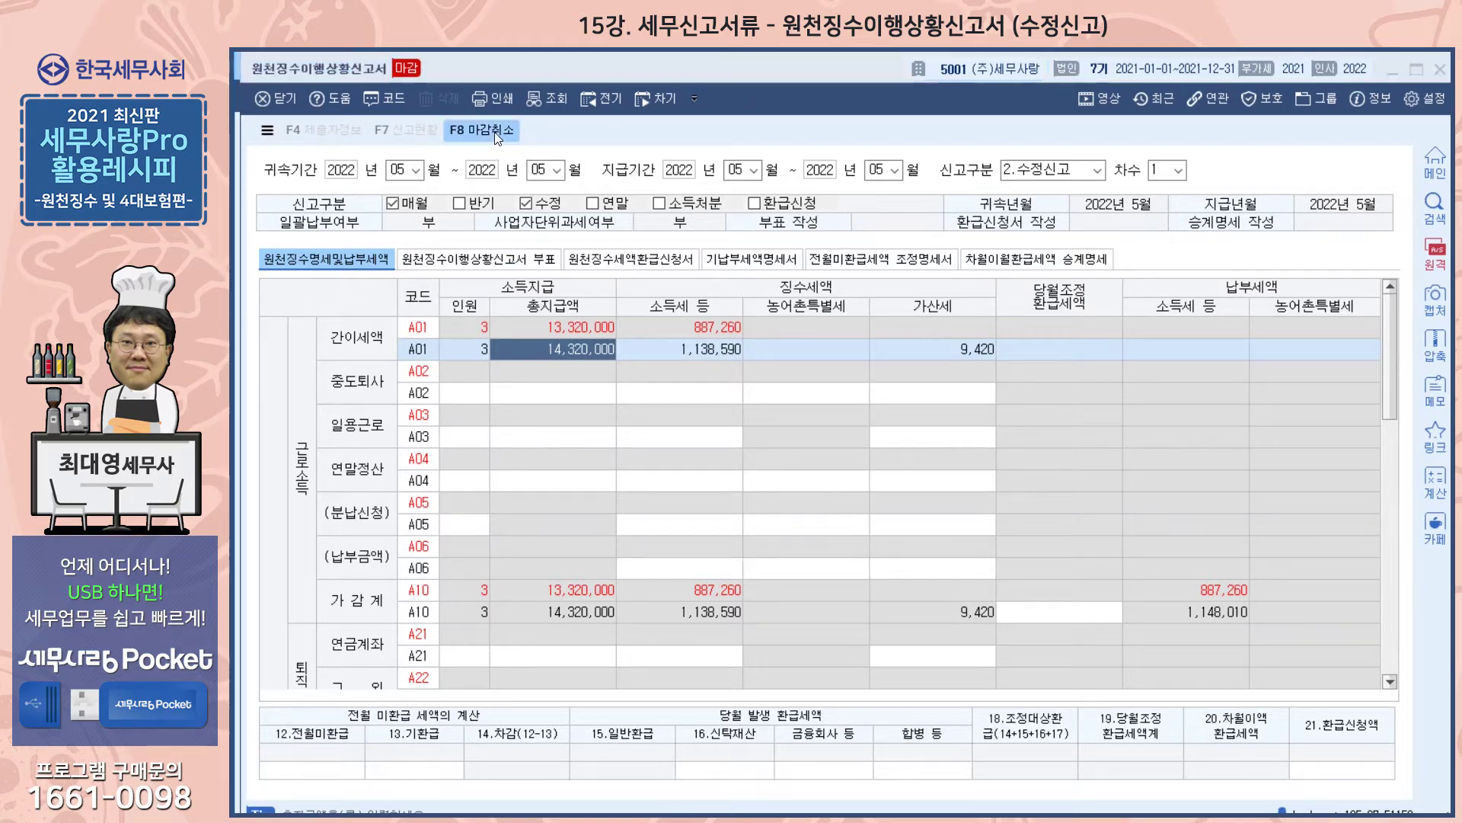
pyautogui.click(821, 490)
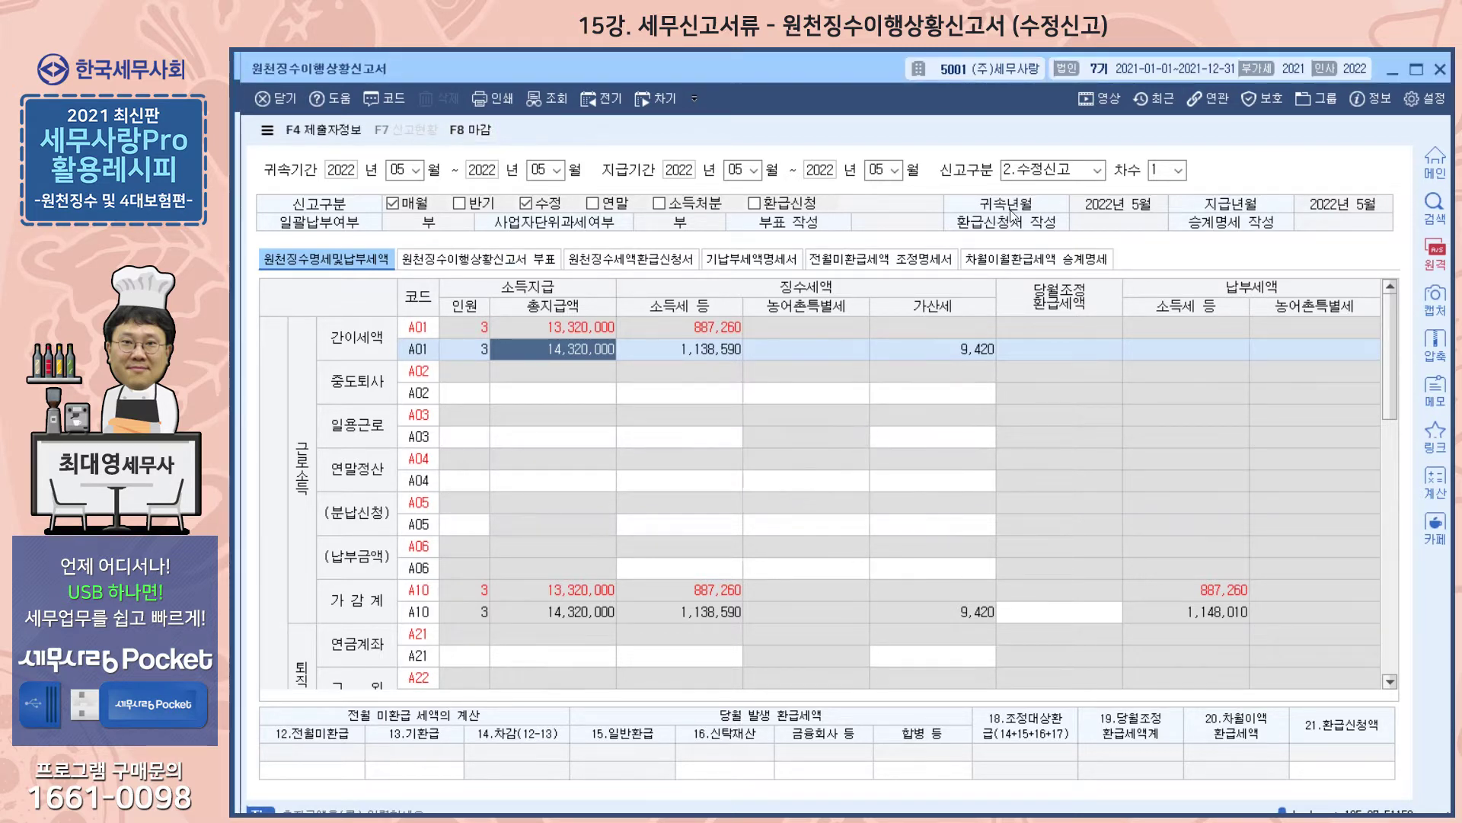
# Reload the 차수 1 amended return from the current payroll data instead of the saved data
pyautogui.press('Return')
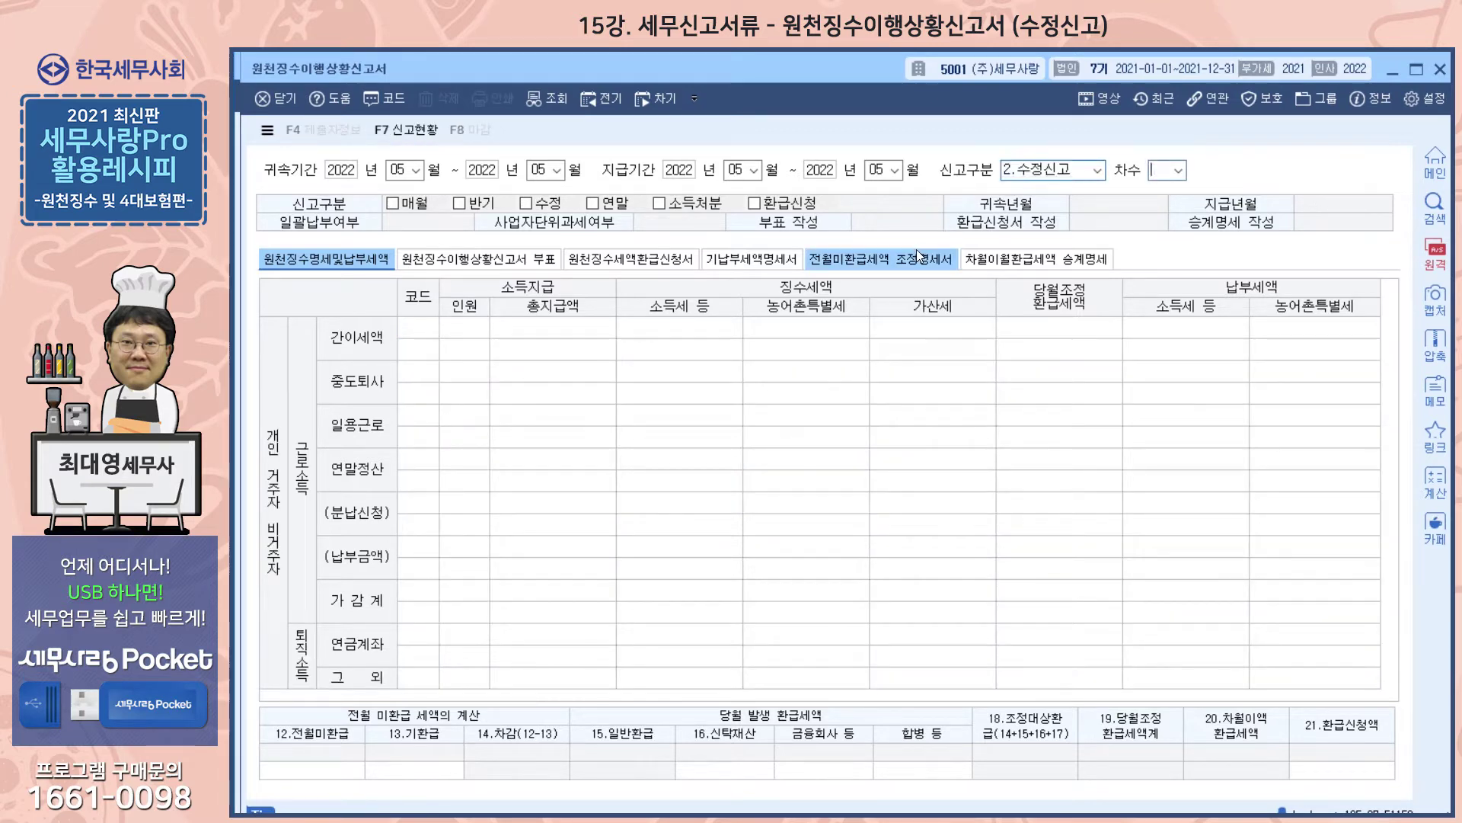
pyautogui.press('Return')
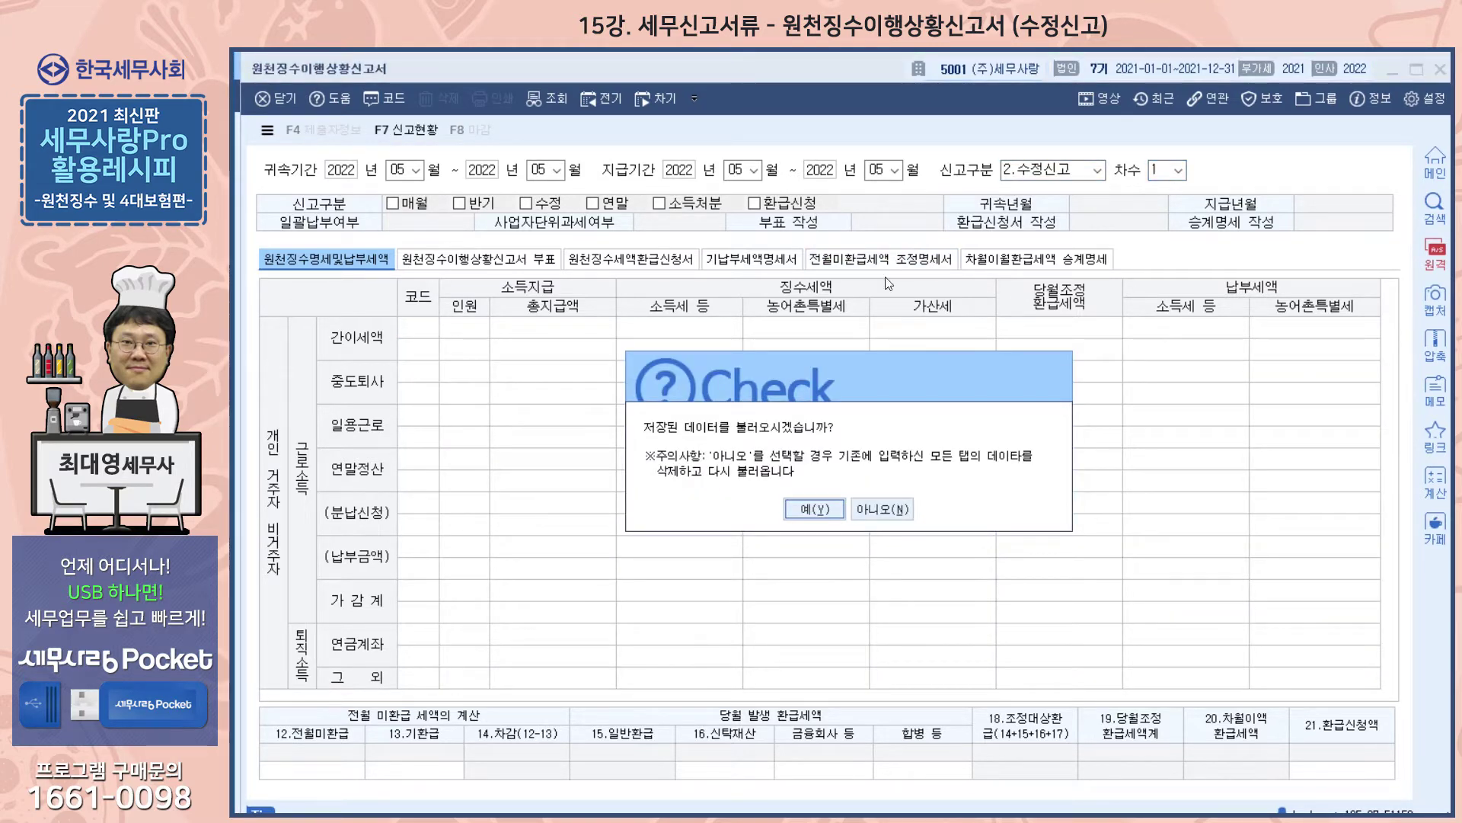
pyautogui.click(904, 516)
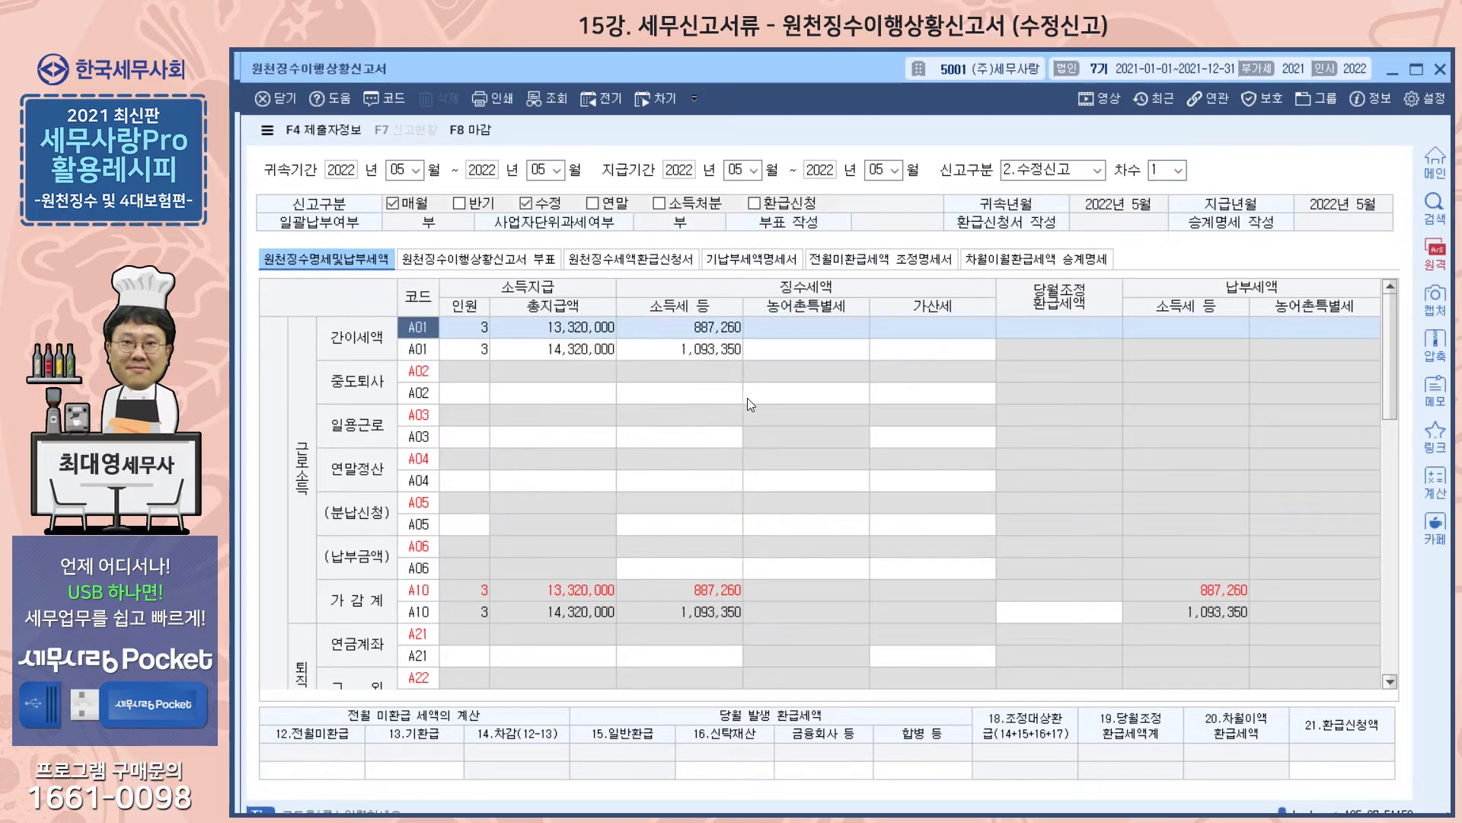
# Compare the original and amended 총지급액 in the A01 rows and preview the printed amended return
pyautogui.click(455, 356)
pyautogui.click(544, 324)
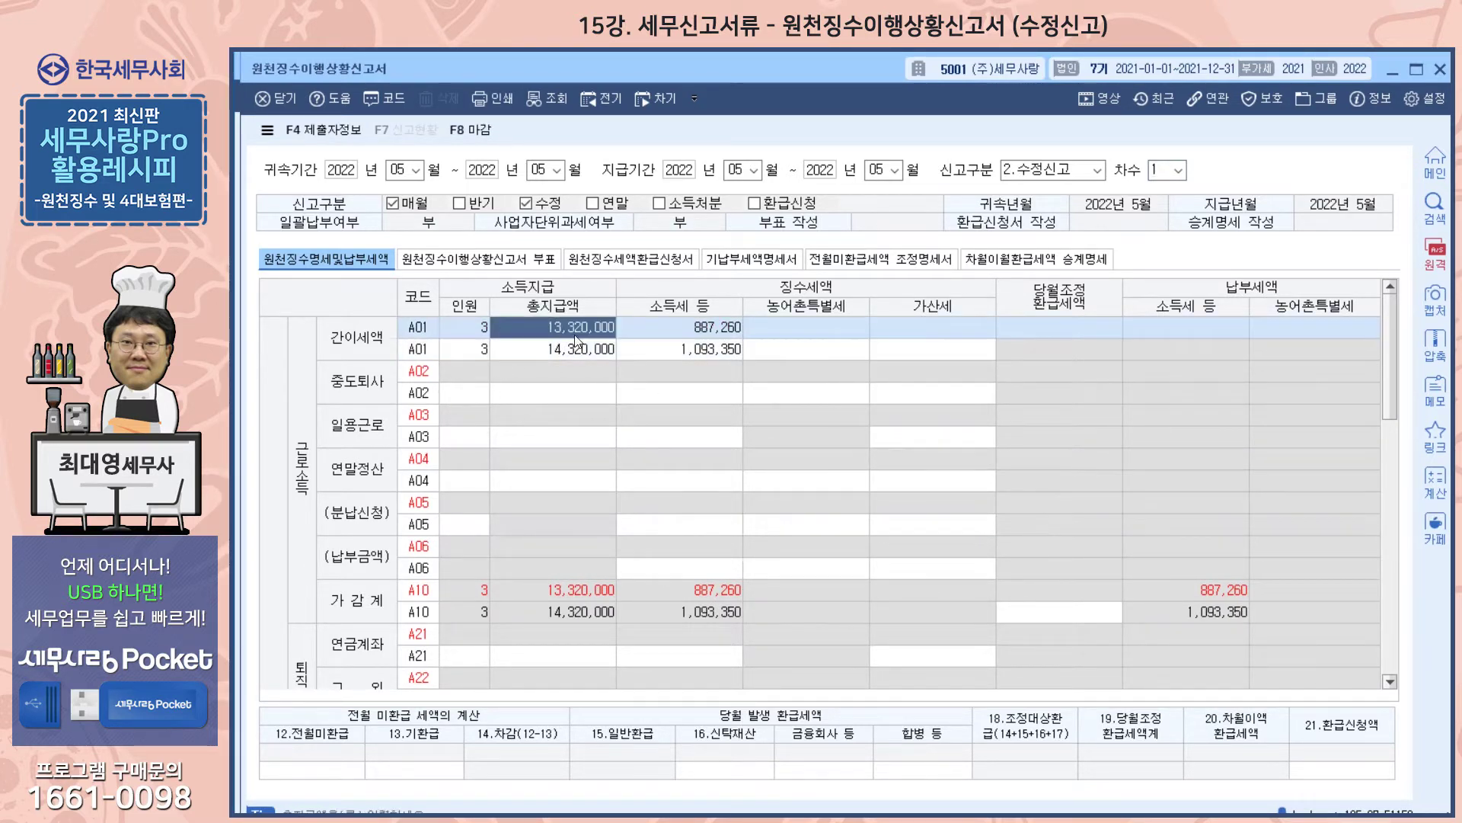
pyautogui.click(566, 349)
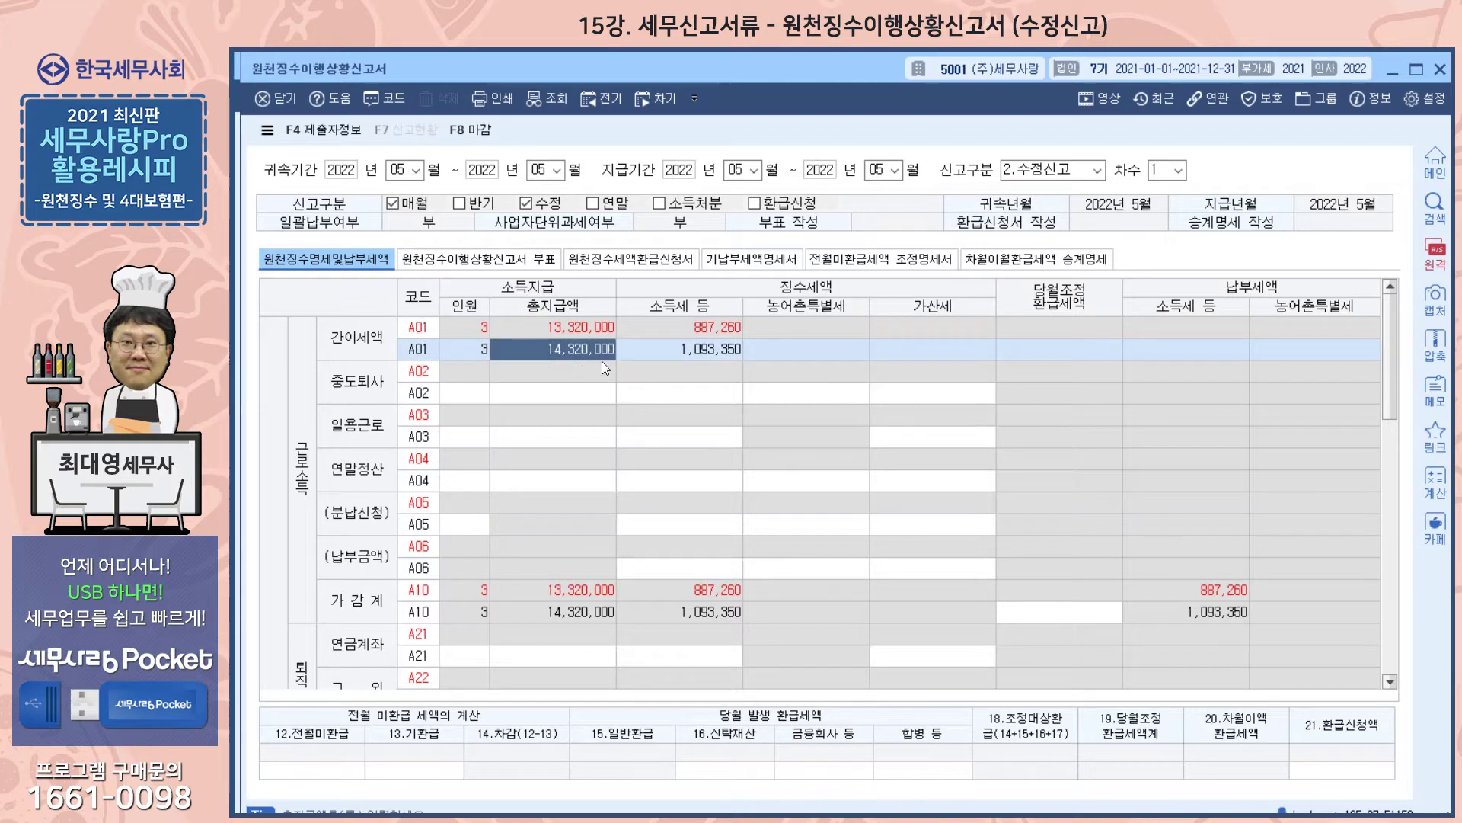
pyautogui.click(481, 134)
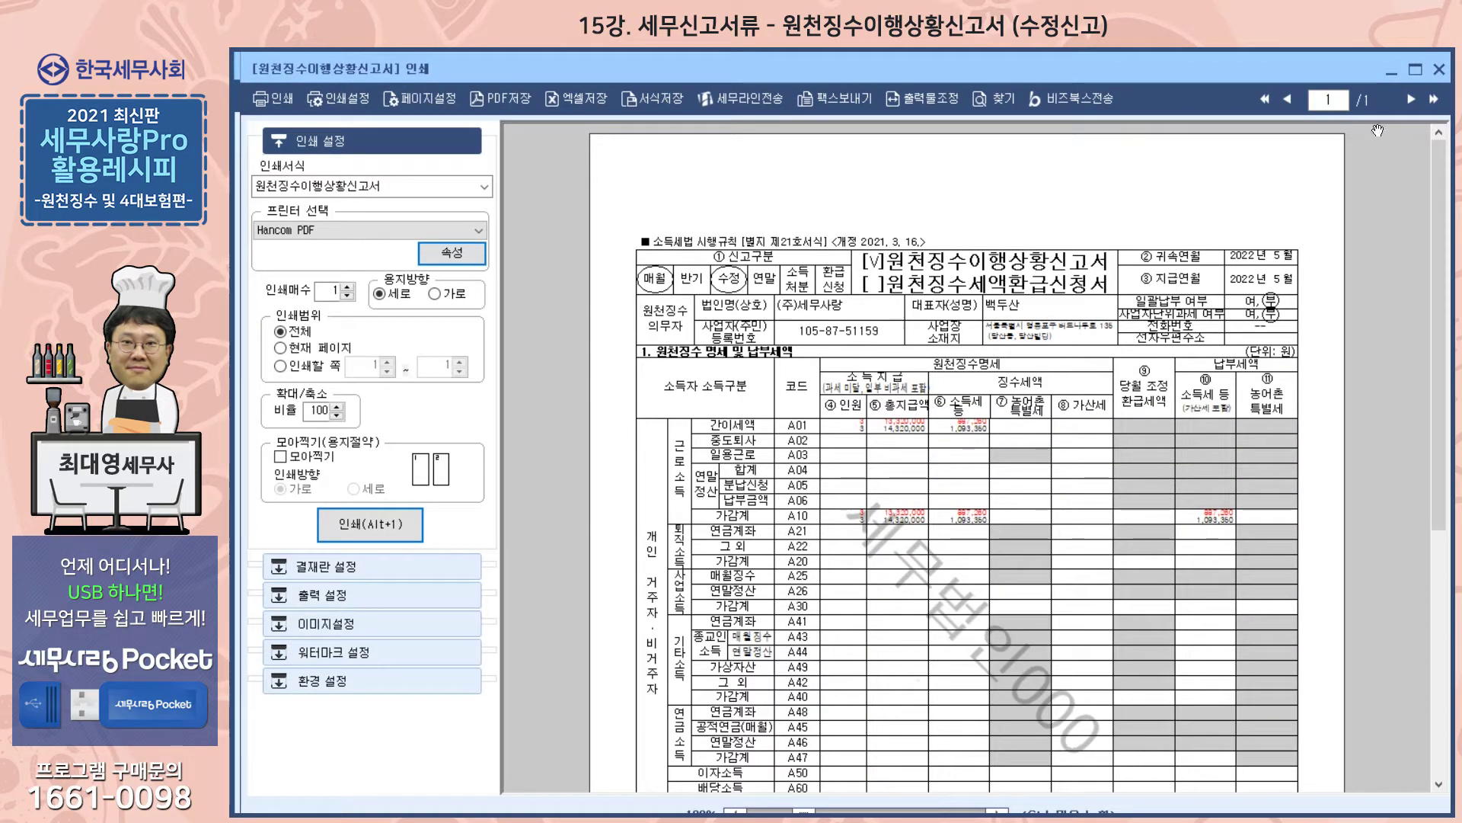
pyautogui.click(1436, 70)
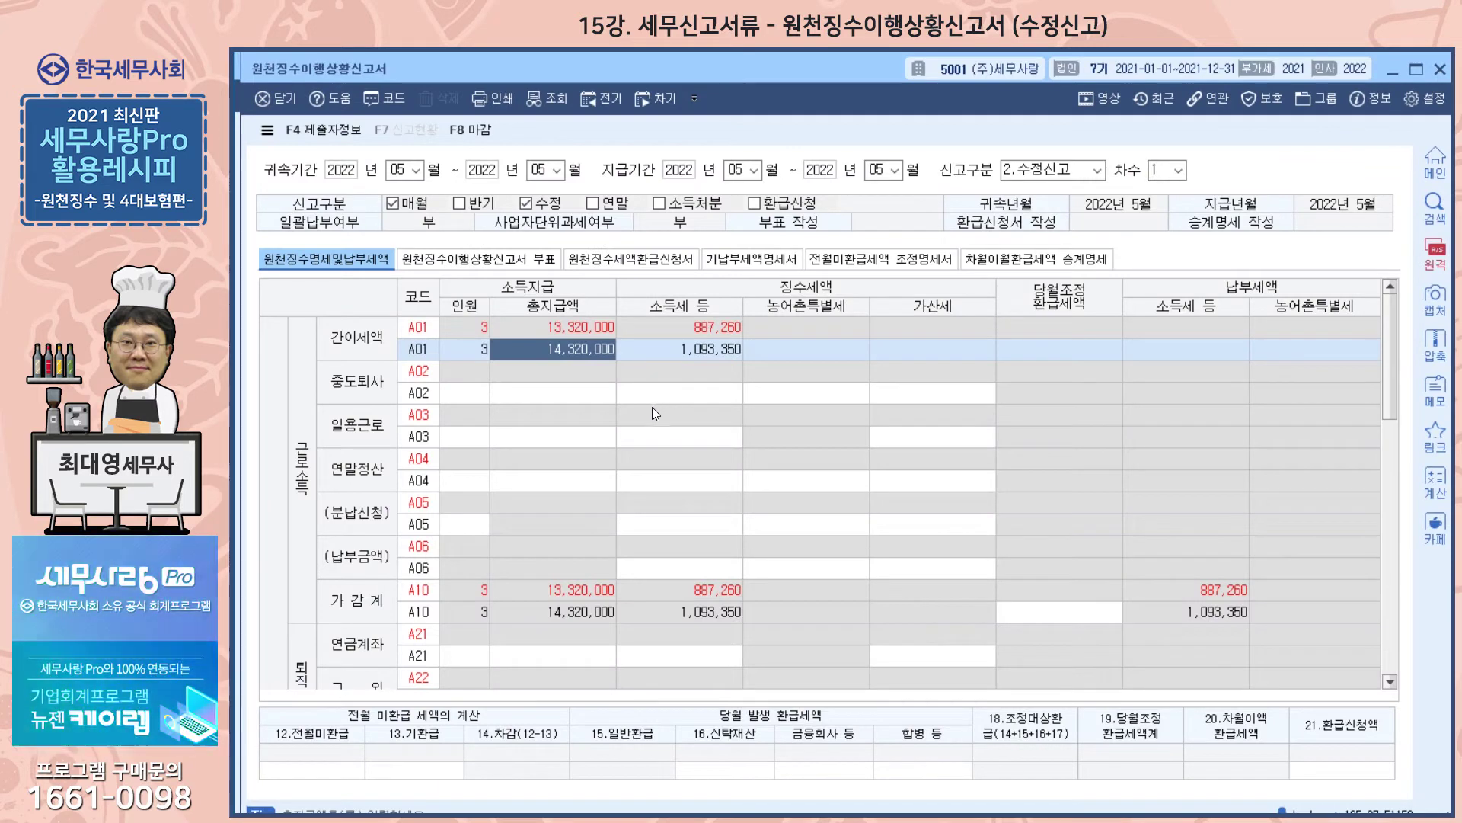
# Examine the original and amended 총지급액 and 소득세 등 amounts in the 간이세액 (A01) rows
pyautogui.click(562, 329)
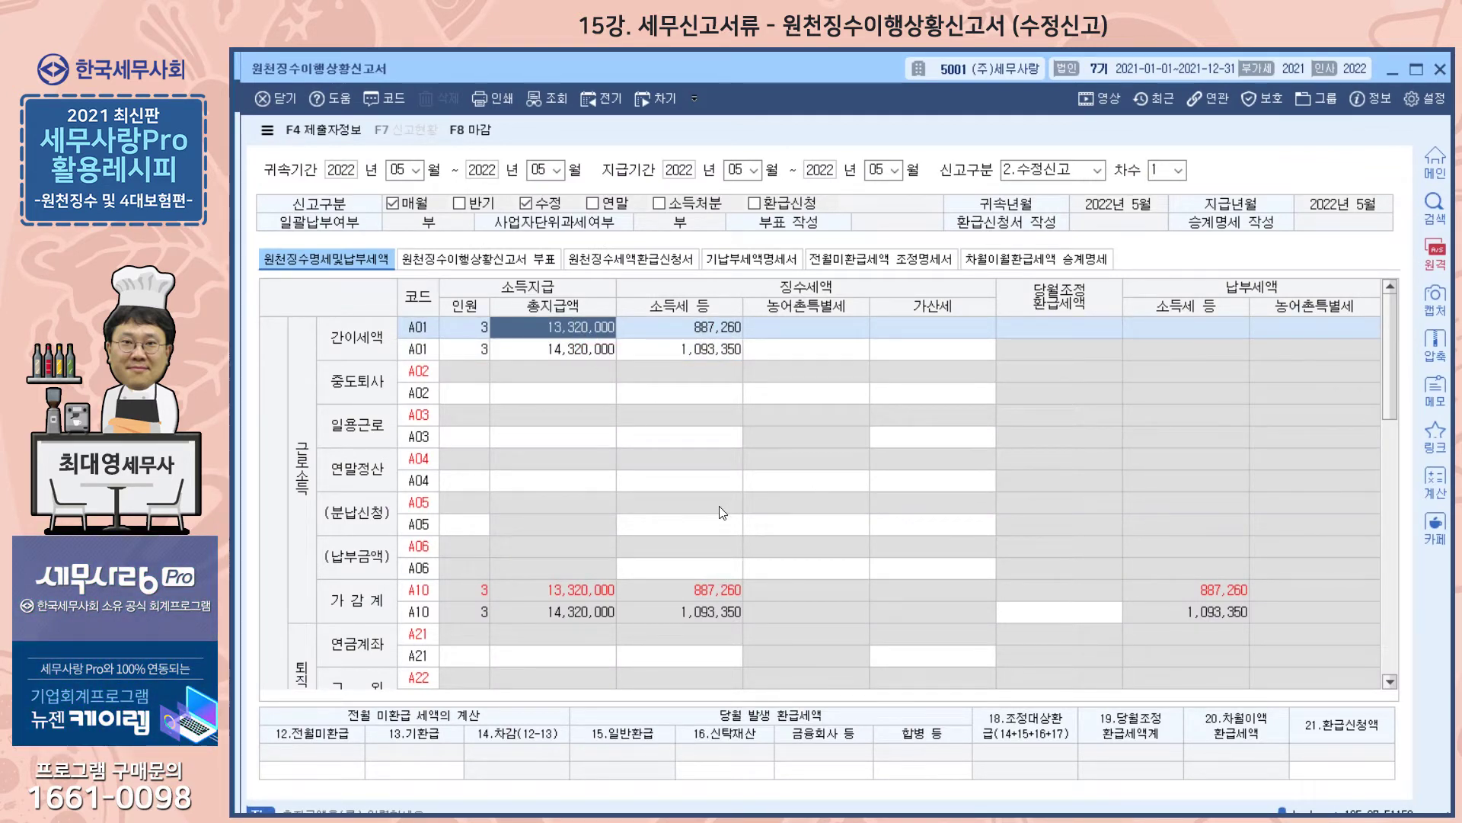
pyautogui.click(561, 349)
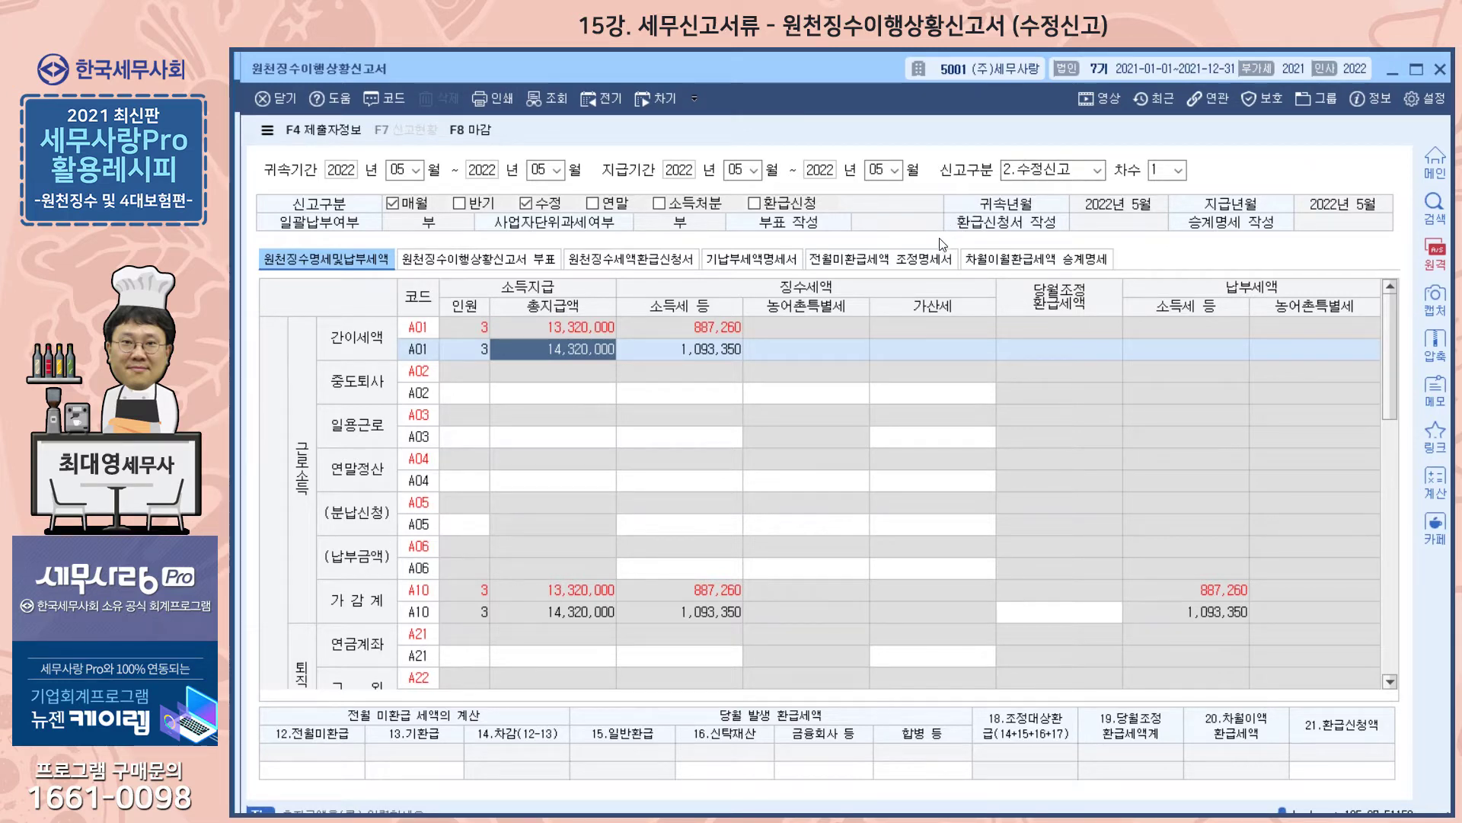
pyautogui.click(605, 321)
pyautogui.click(697, 328)
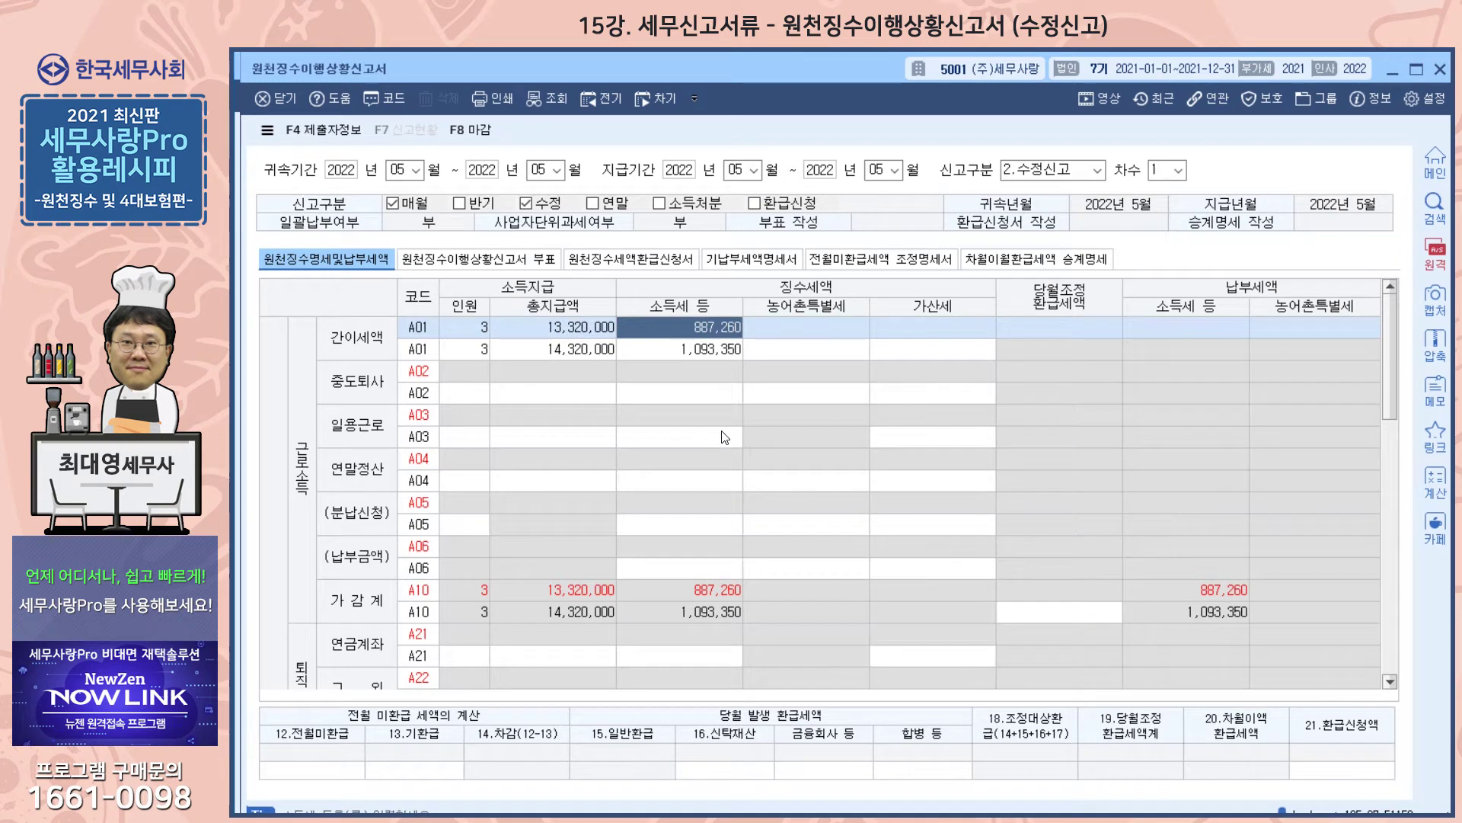
pyautogui.click(555, 350)
pyautogui.click(672, 353)
pyautogui.click(583, 349)
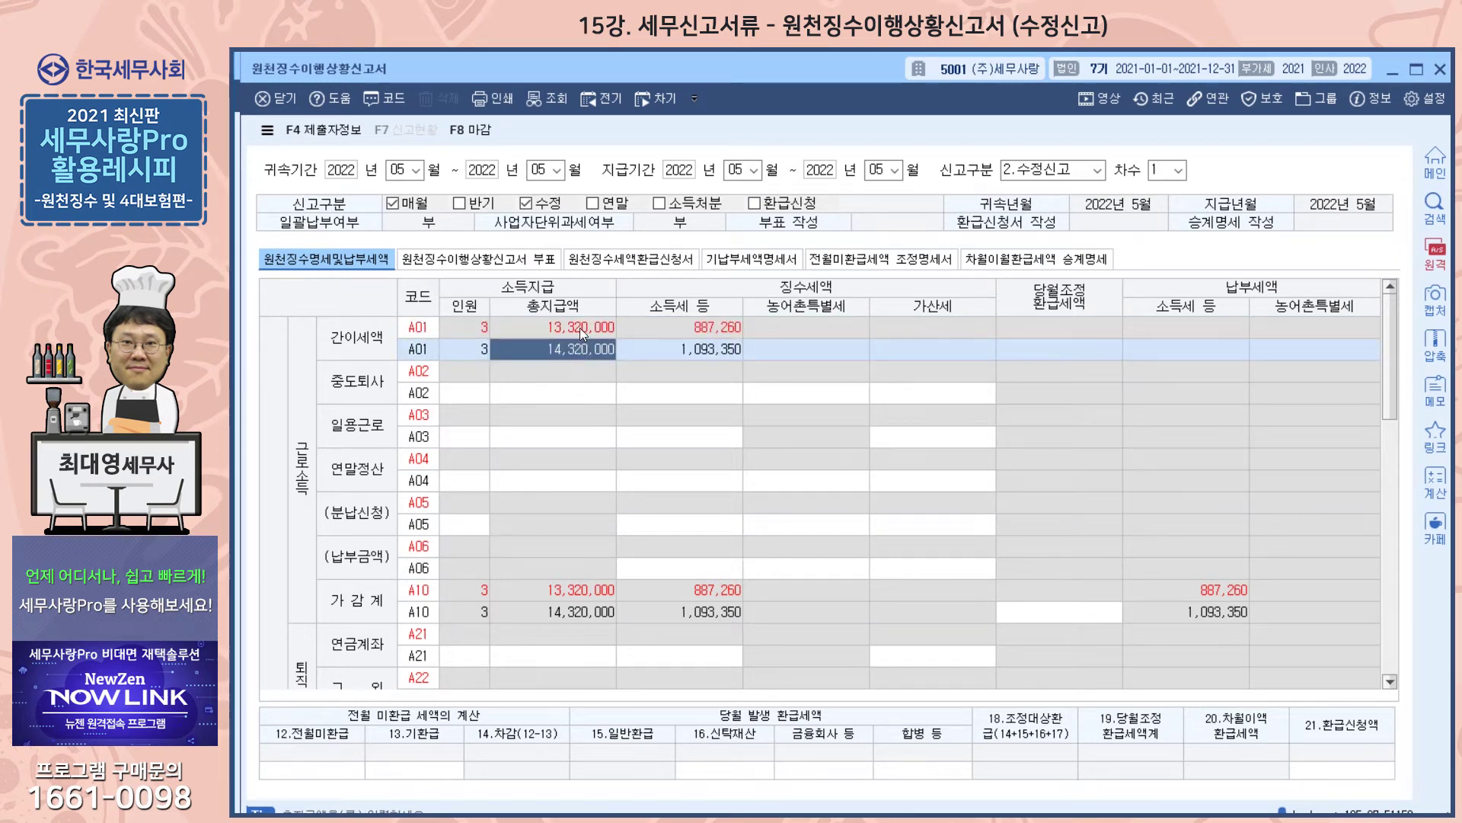
# Compare the original and amended 총지급액 and 소득세 등 in the A01 rows, and check the amended row's 가산세
pyautogui.click(578, 328)
pyautogui.click(697, 328)
pyautogui.click(697, 350)
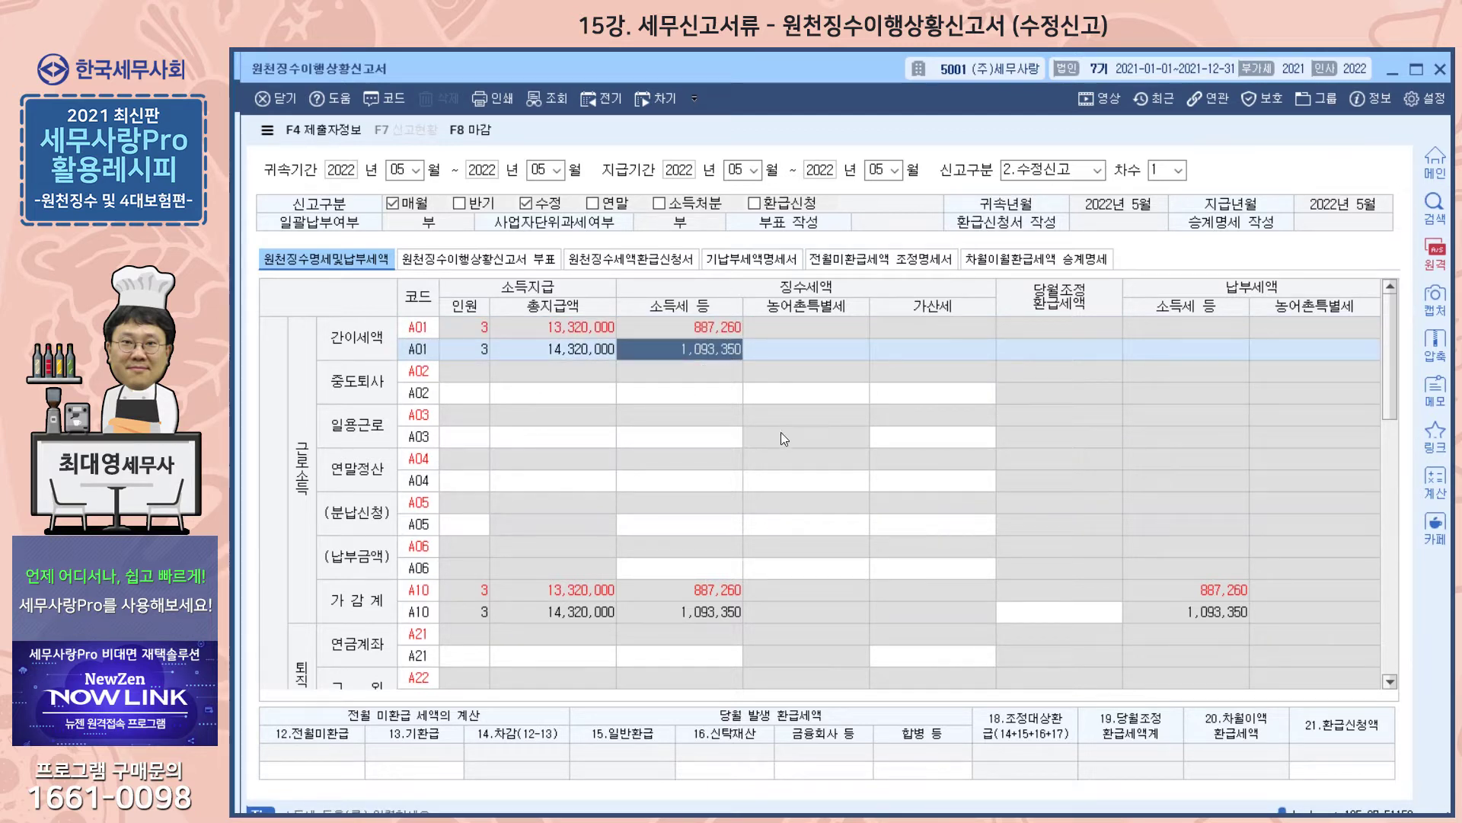
pyautogui.click(914, 349)
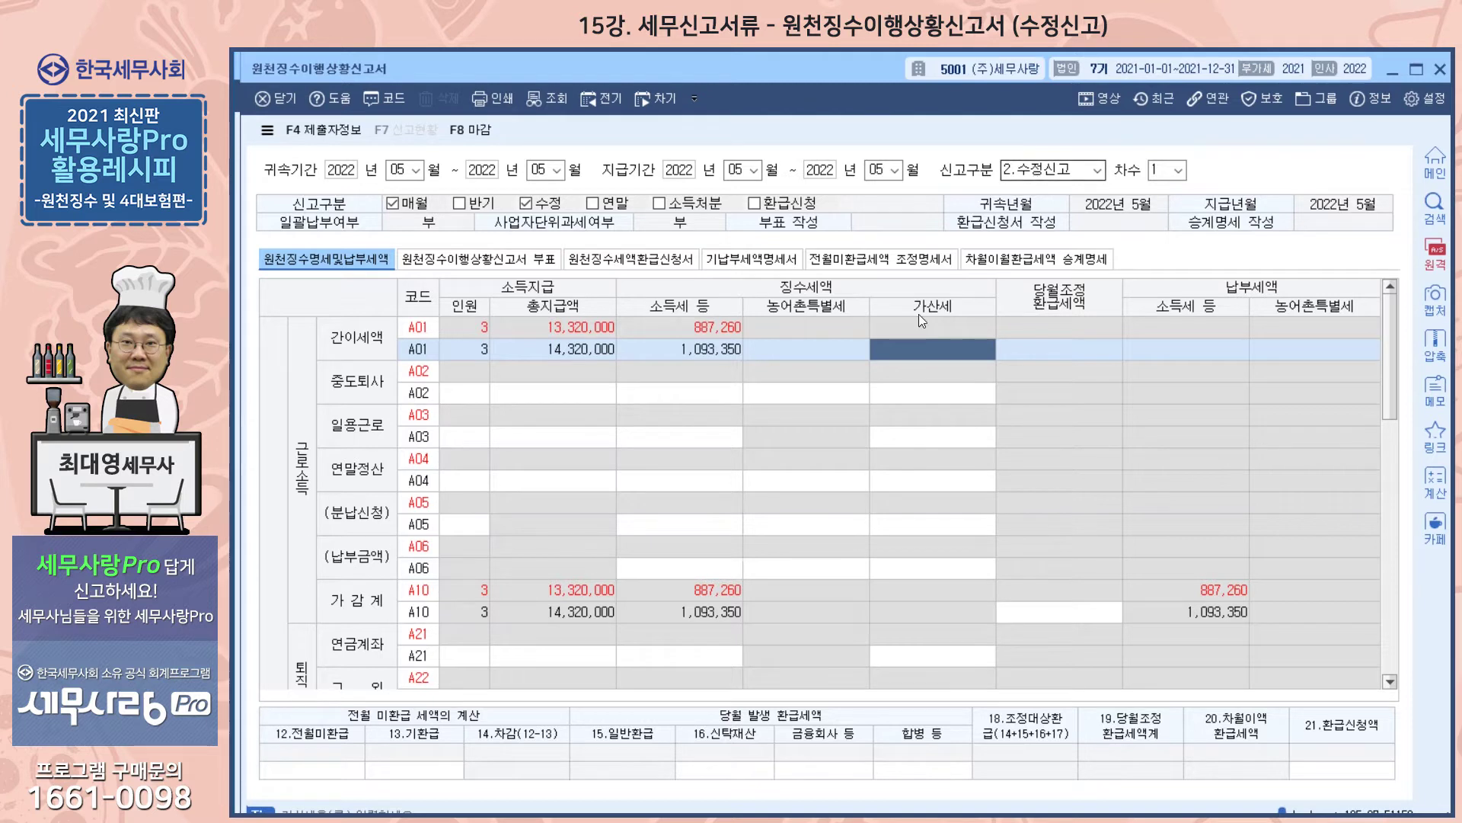
# Discard the unsaved figures, load the saved data of the 차수 1 수정신고, and check its A01 가산세
pyautogui.click(1047, 174)
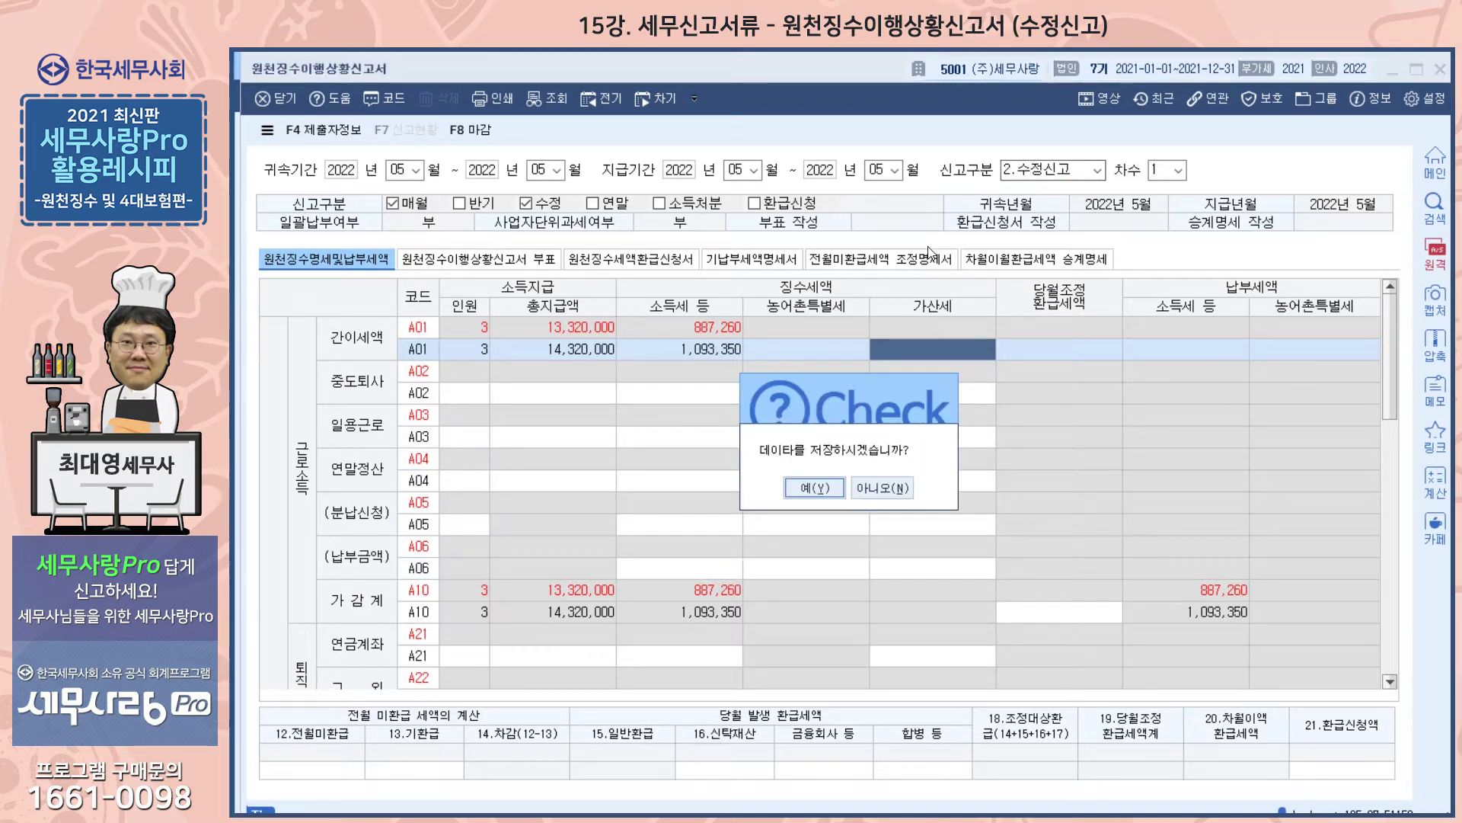
pyautogui.click(883, 487)
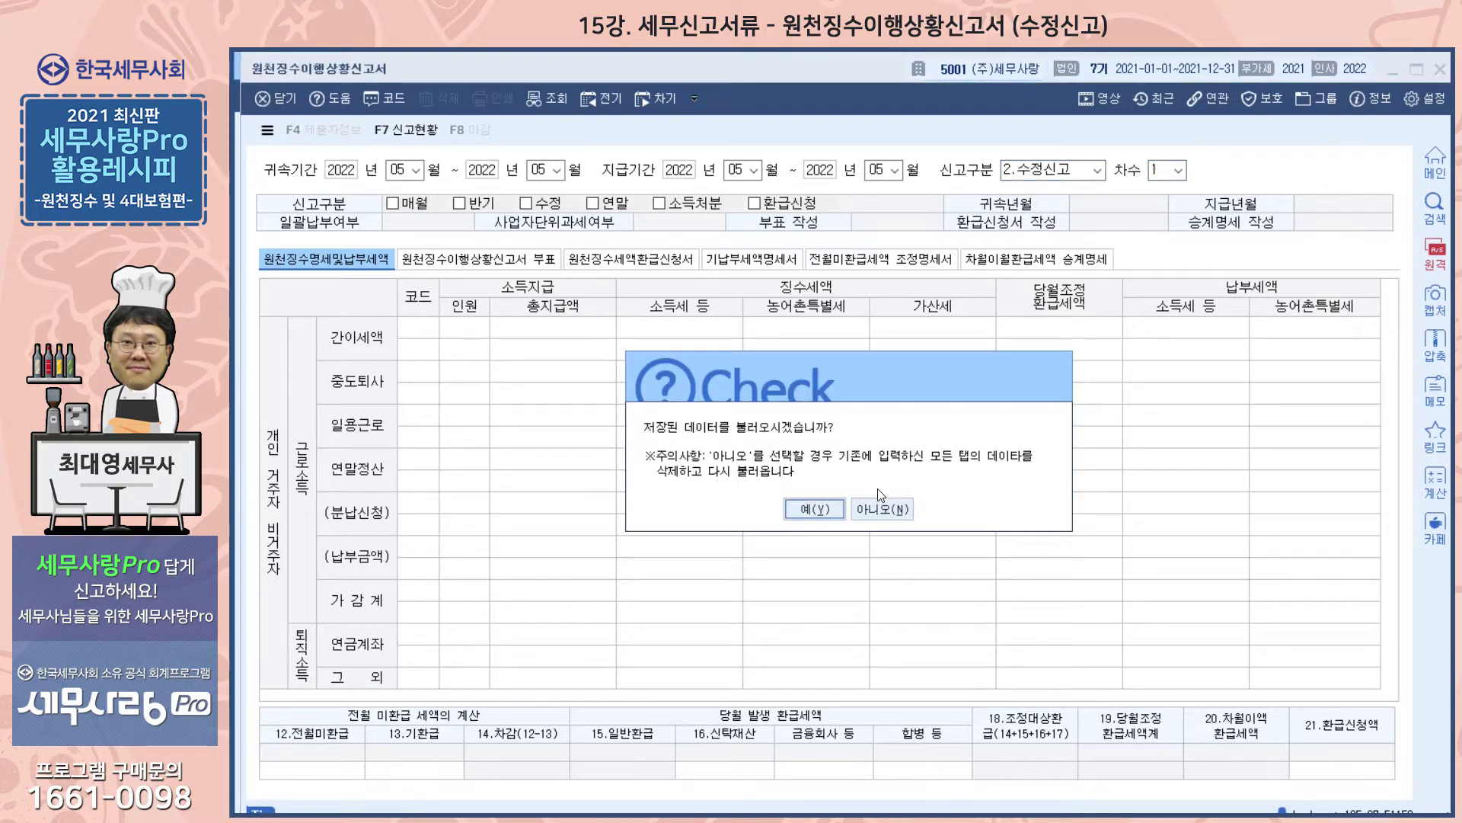
pyautogui.click(808, 509)
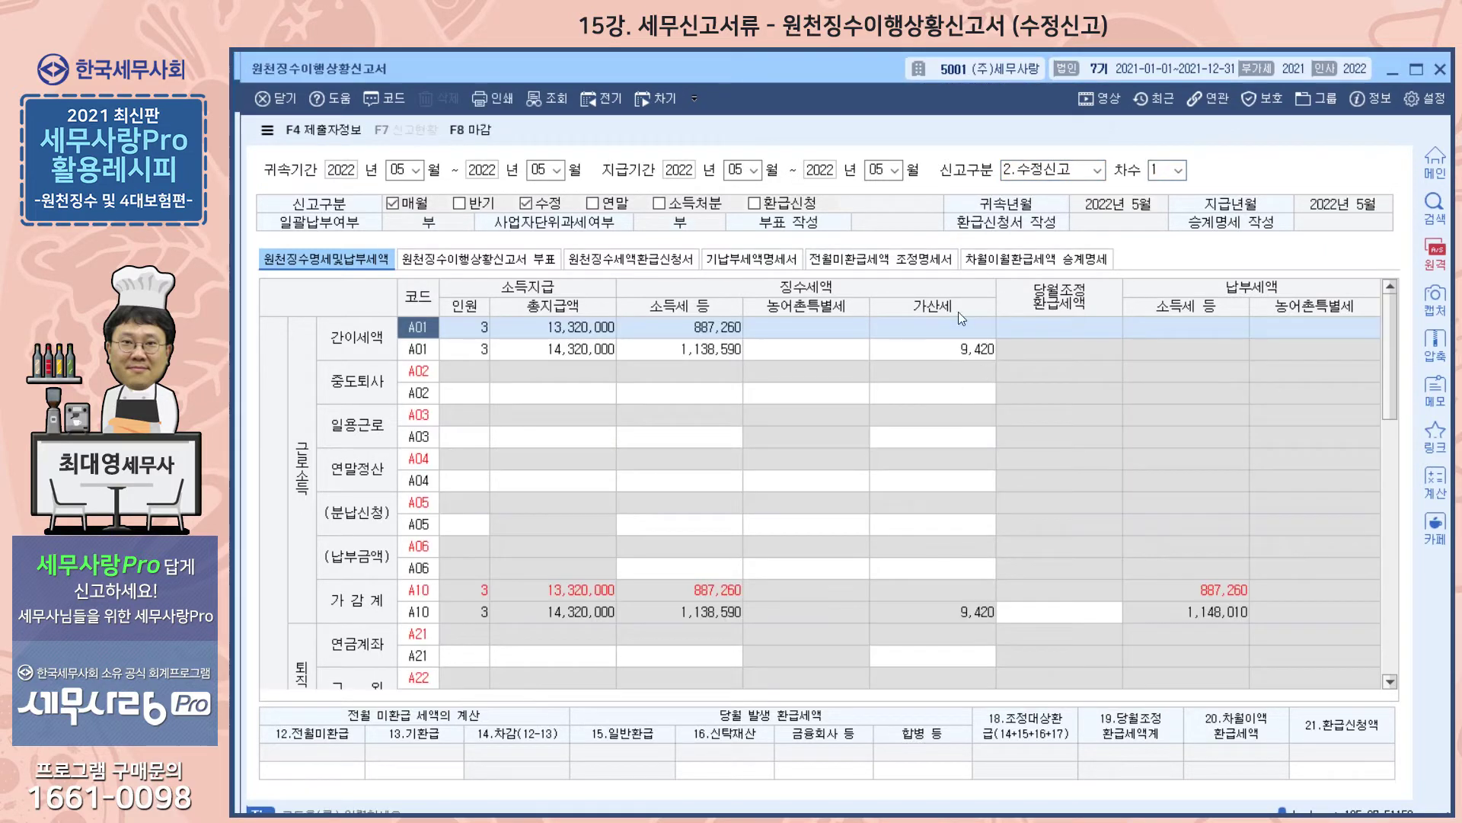
pyautogui.click(956, 350)
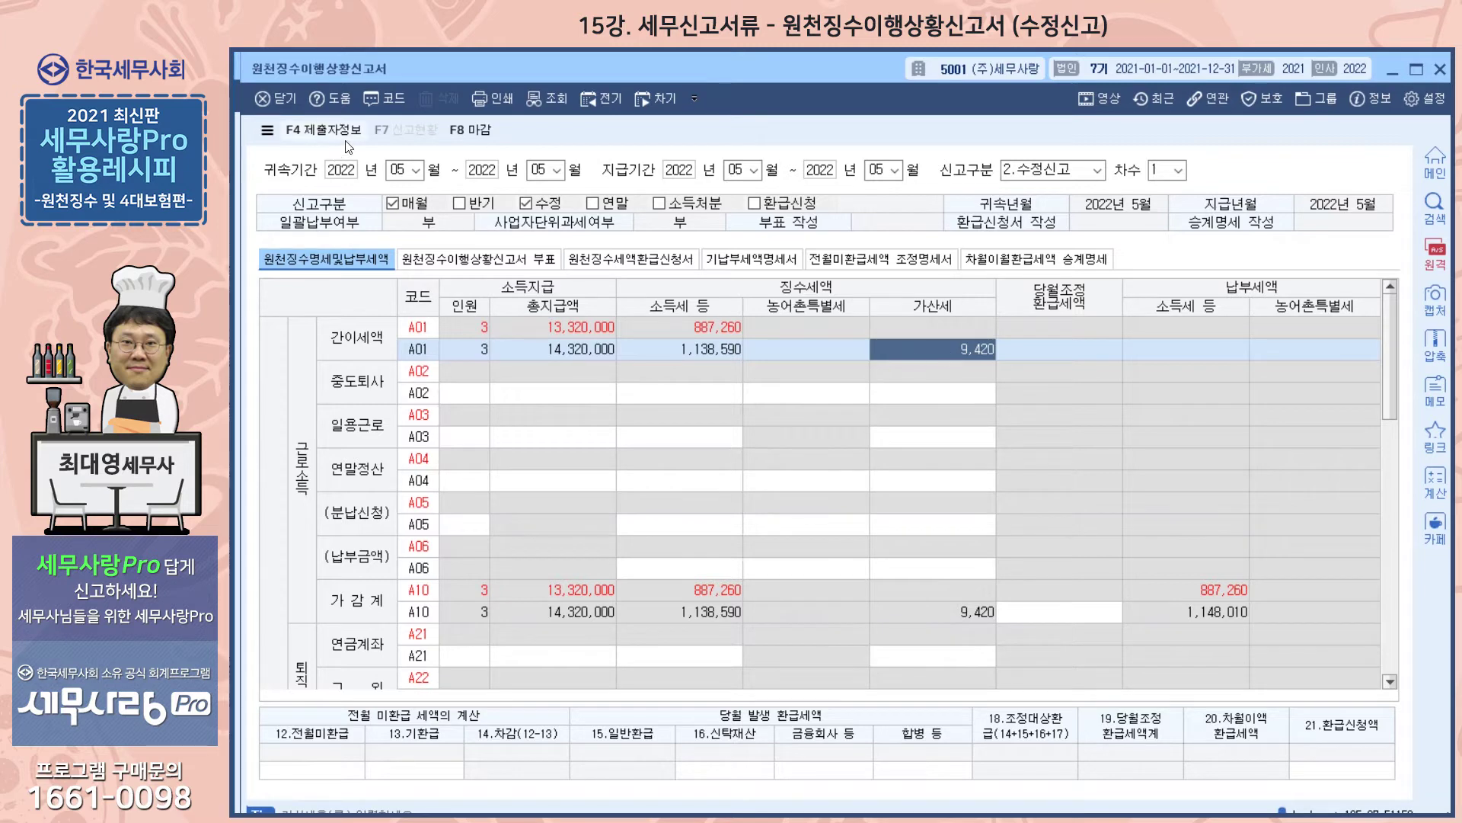
# Review the 제출자 정보 and finalise (마감) the May 2022 amended withholding return
pyautogui.click(323, 130)
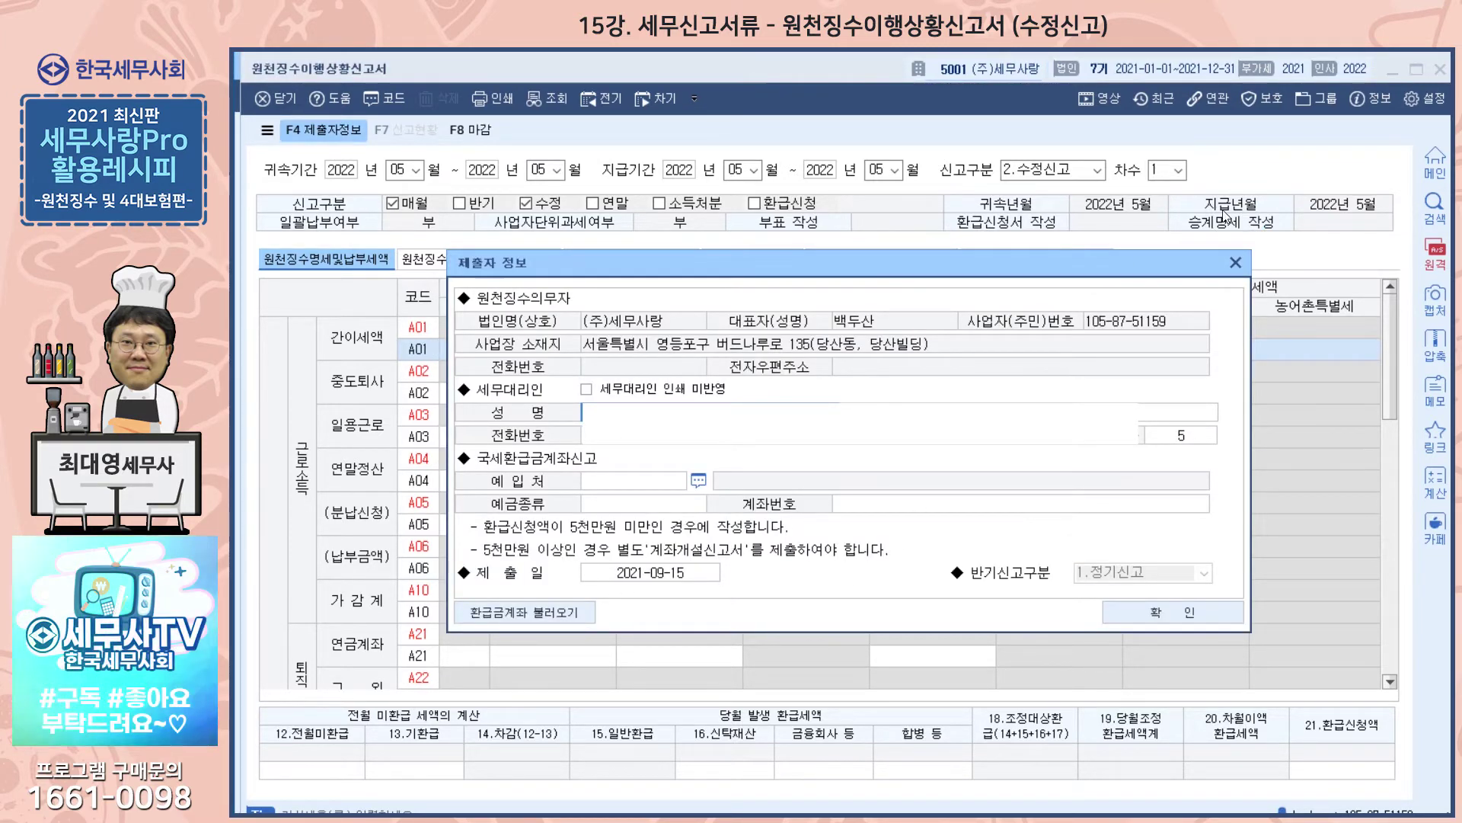
pyautogui.click(1235, 262)
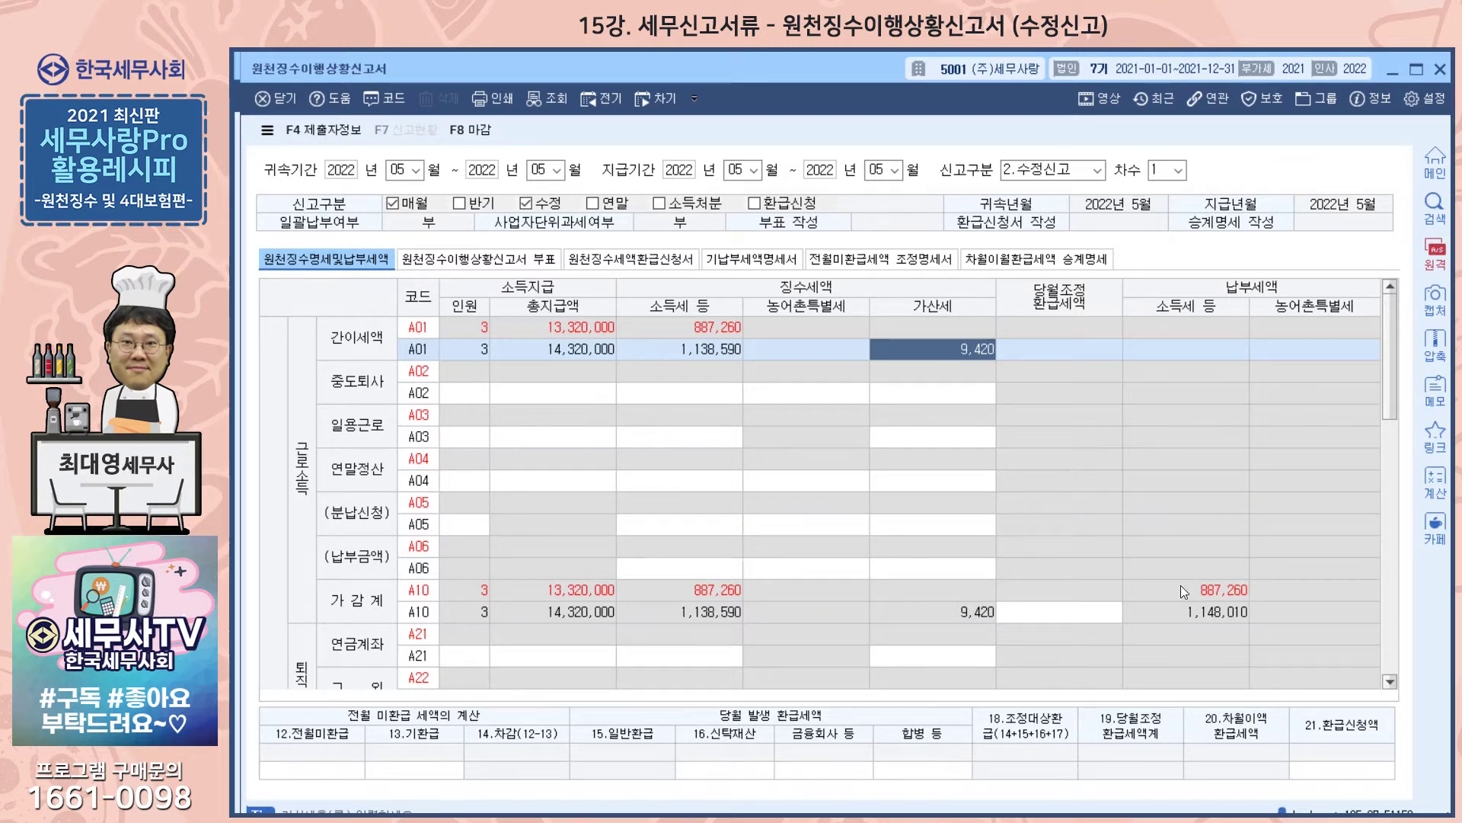
pyautogui.click(472, 131)
pyautogui.click(679, 501)
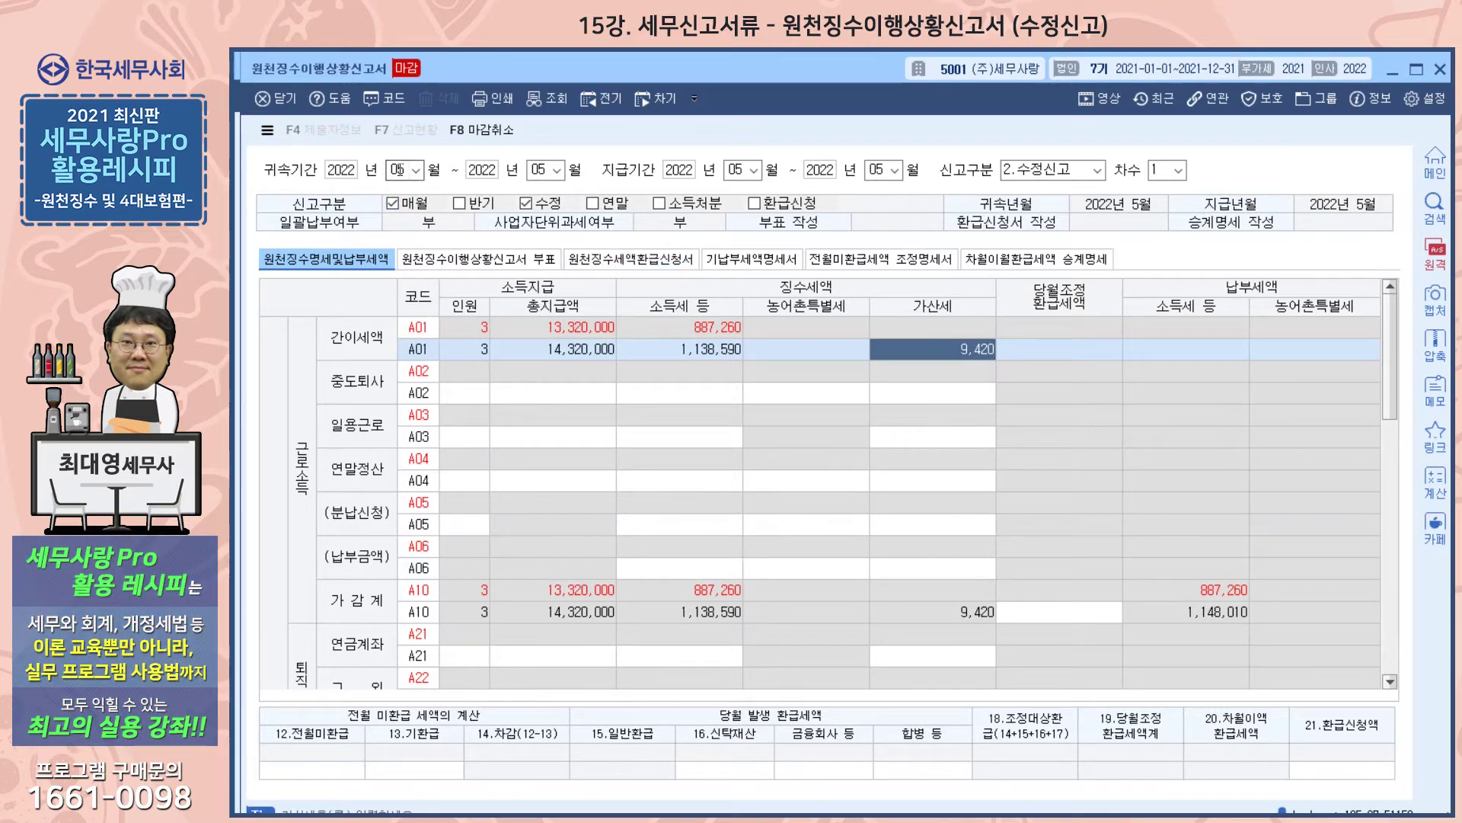
# Load the 정기신고 withholding return with both 귀속기간 and 지급기간 set to June 2022
pyautogui.click(399, 170)
pyautogui.write('06')
pyautogui.press('Return')
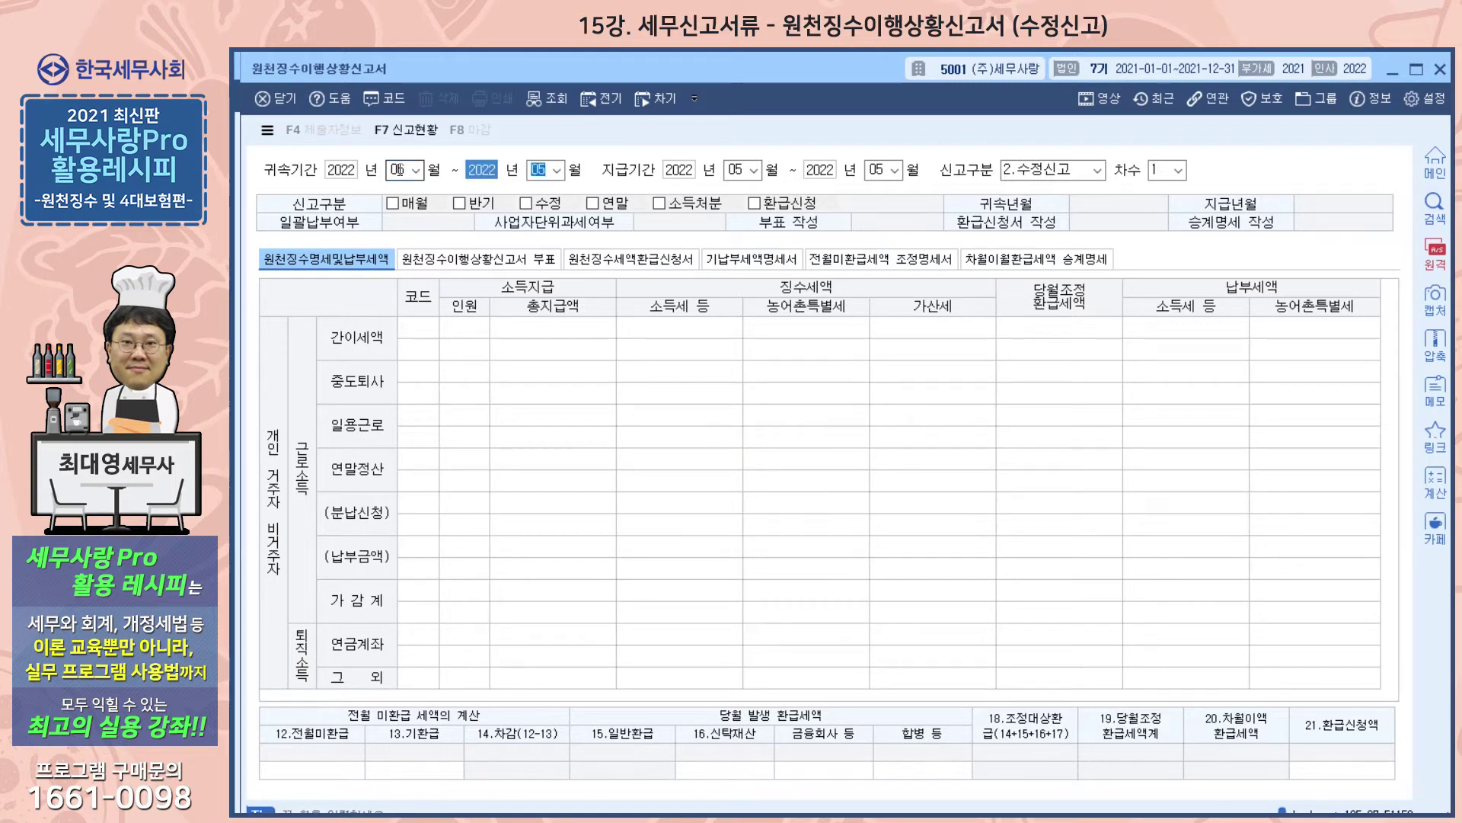
pyautogui.press('Return')
pyautogui.press('Return')
pyautogui.press('Return')
pyautogui.write('6')
pyautogui.press('Return')
pyautogui.press('Return')
pyautogui.write('6')
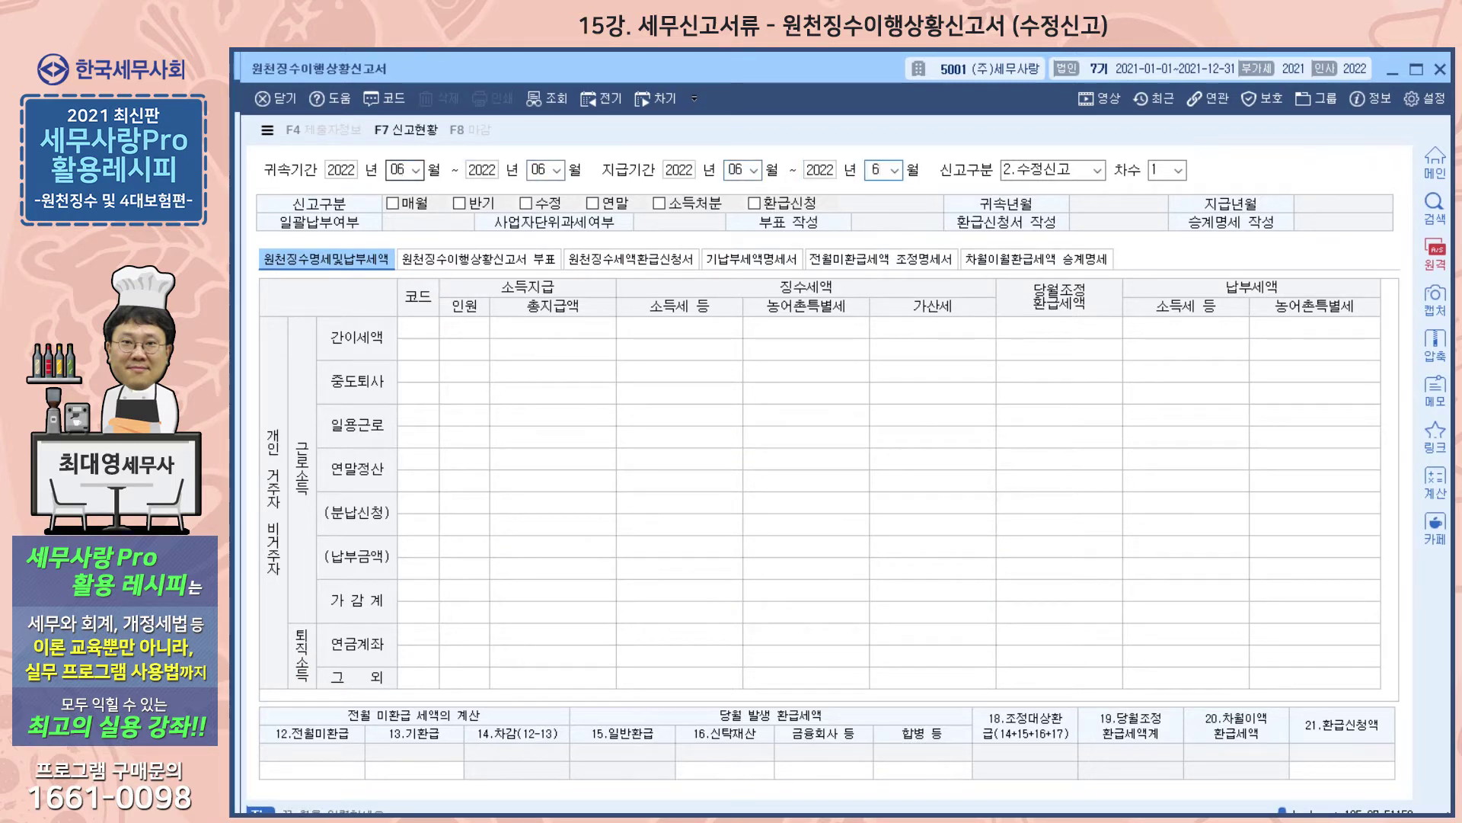
pyautogui.press('Return')
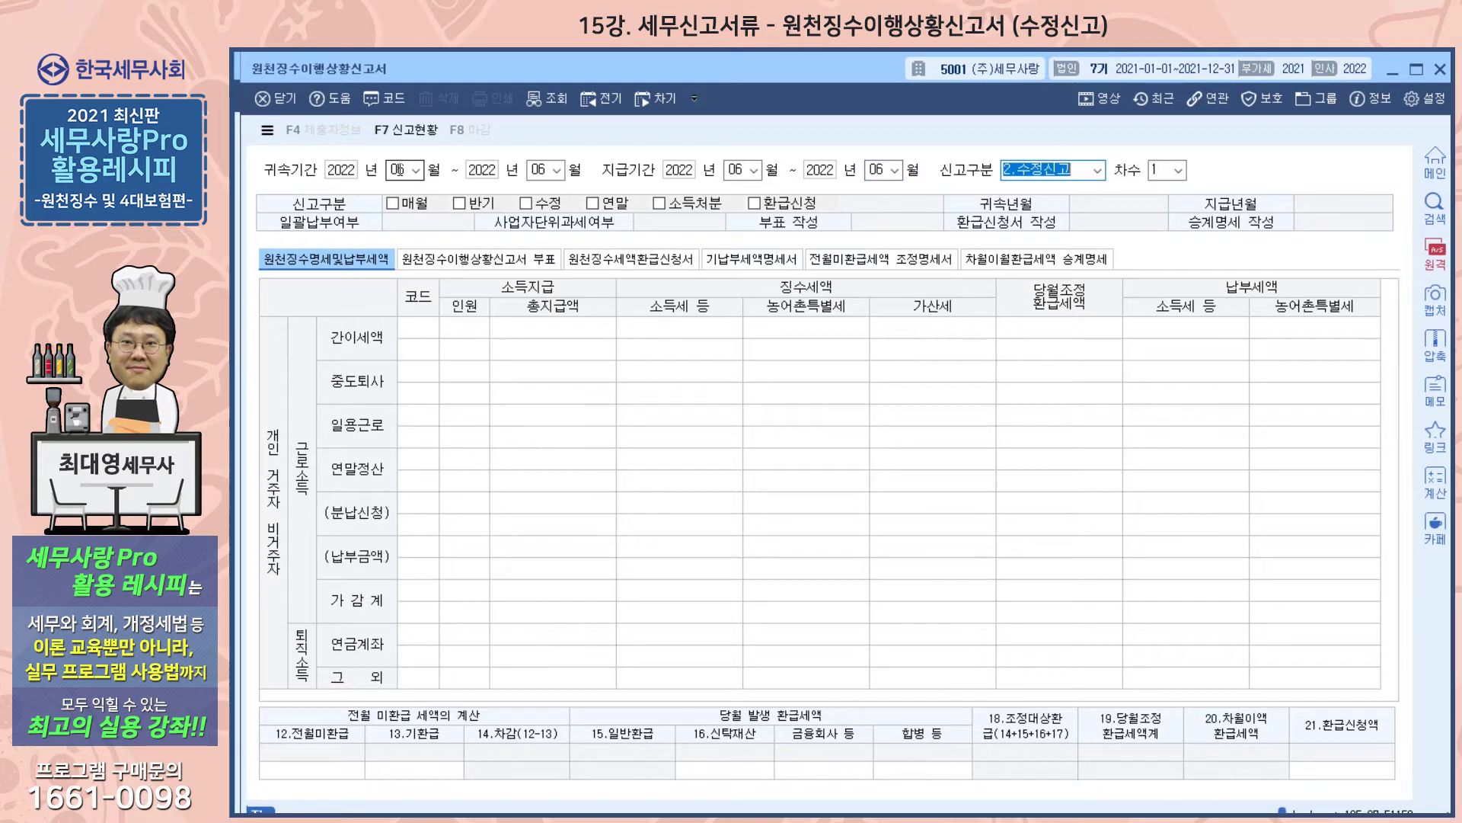
pyautogui.press('1')
pyautogui.press('Return')
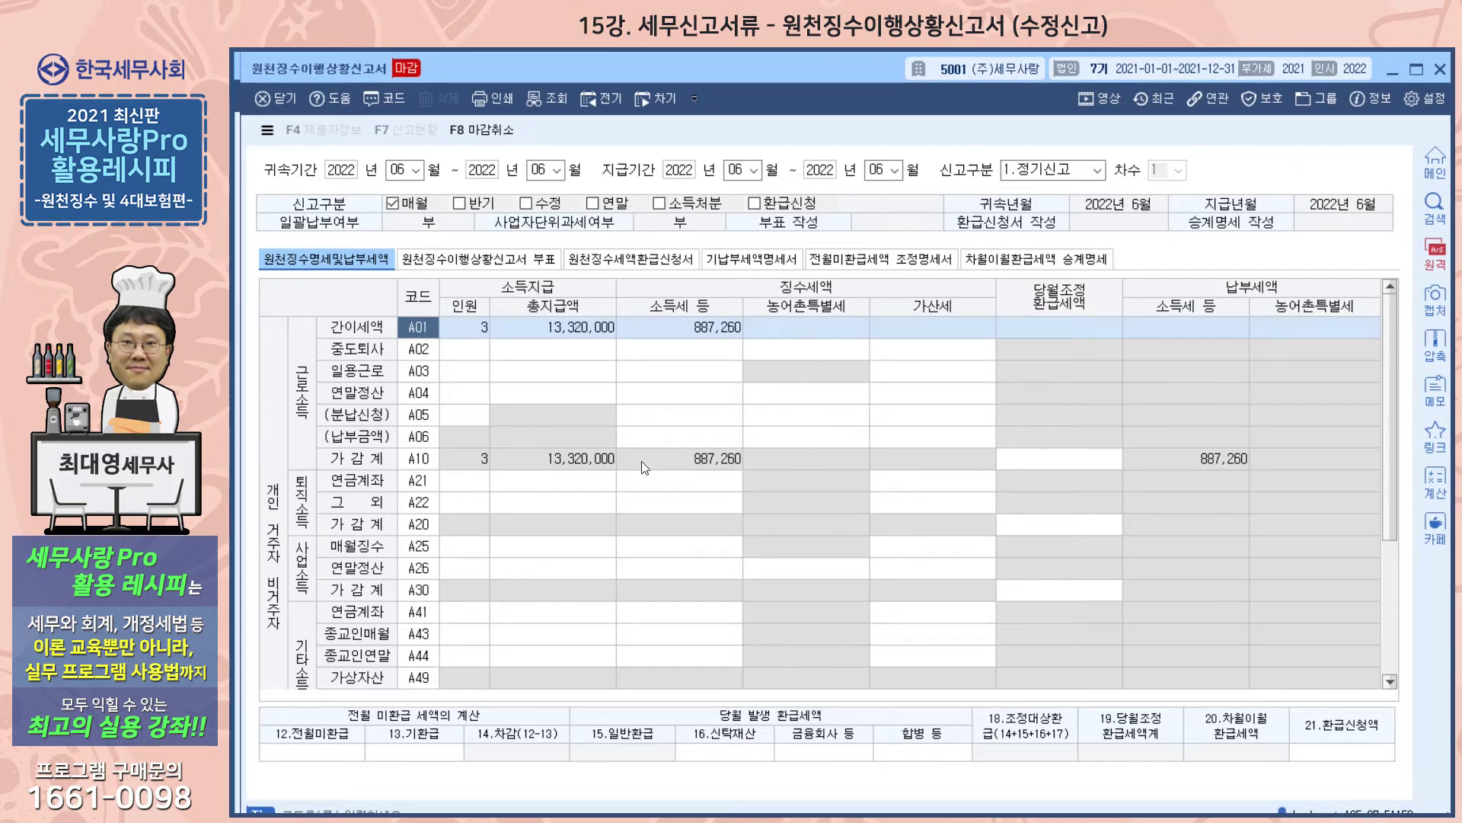
# Examine the A01 소득세 등 and the 소득세 등, 가산세, 당월조정 환급세액 and 납부세액 in the 수정신고(세액) A90 row
pyautogui.click(697, 330)
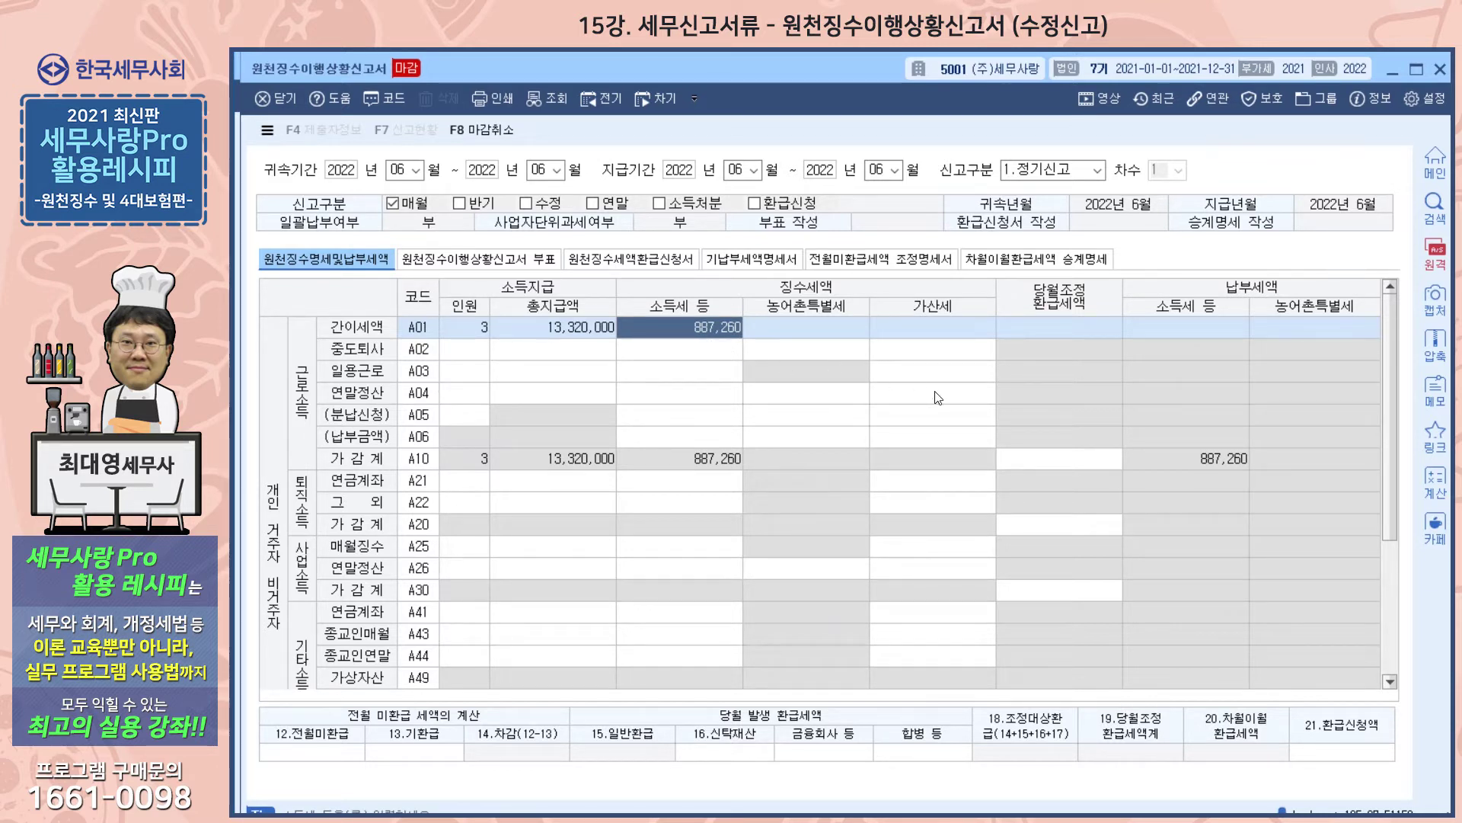
pyautogui.scroll(-3, 893, 389)
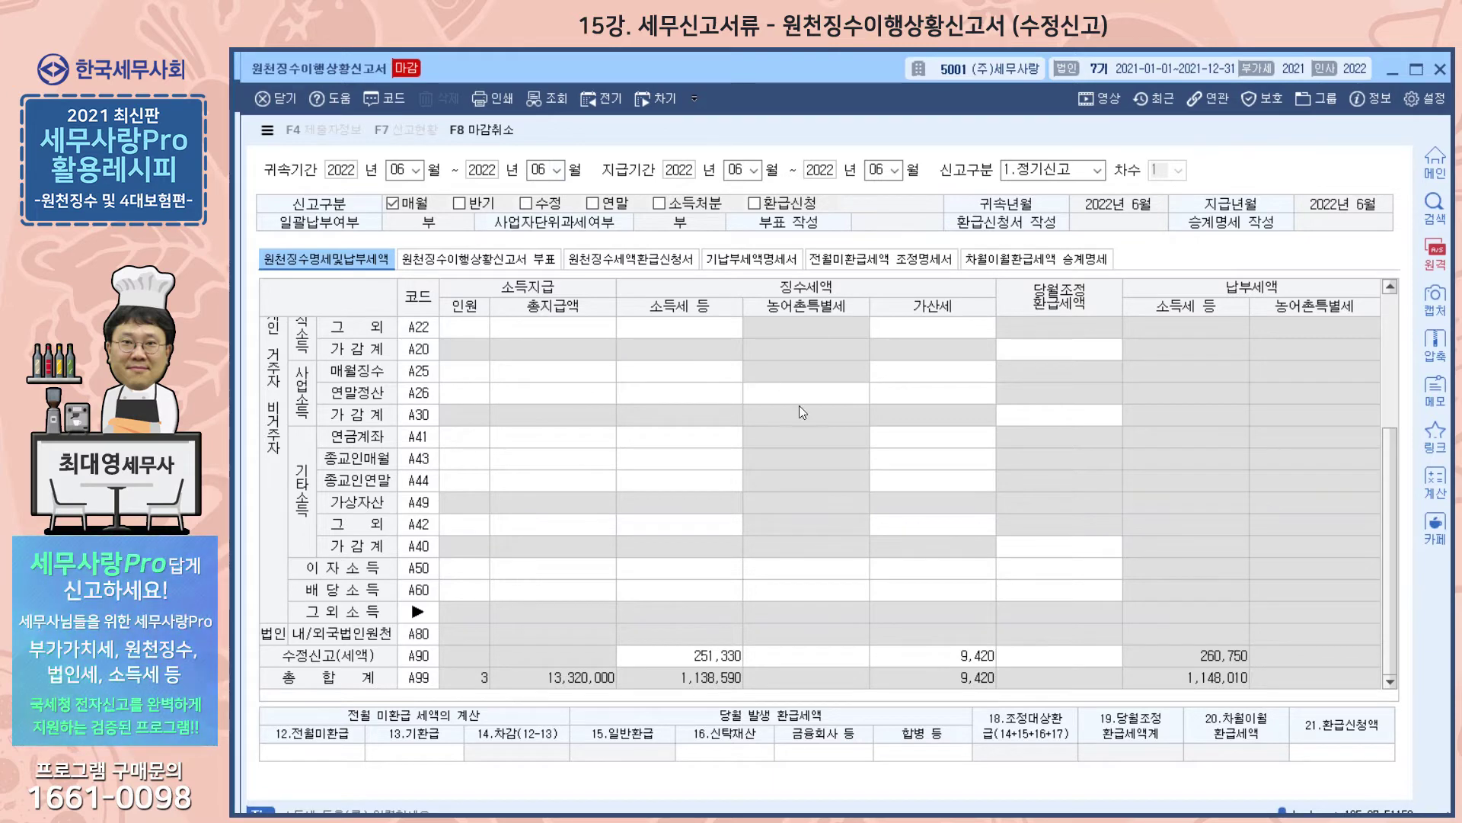
pyautogui.click(697, 659)
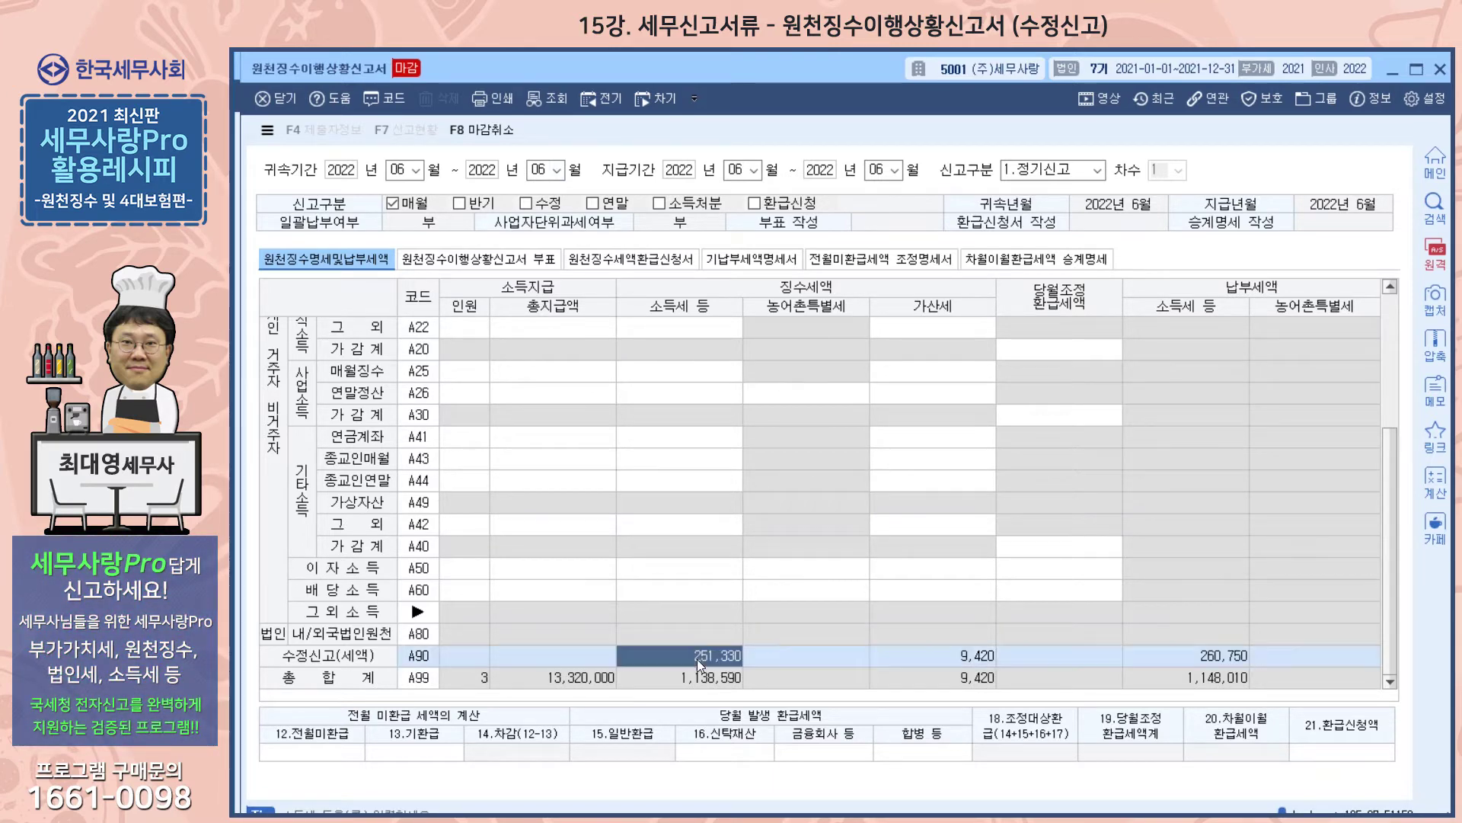
pyautogui.click(959, 657)
pyautogui.click(1219, 662)
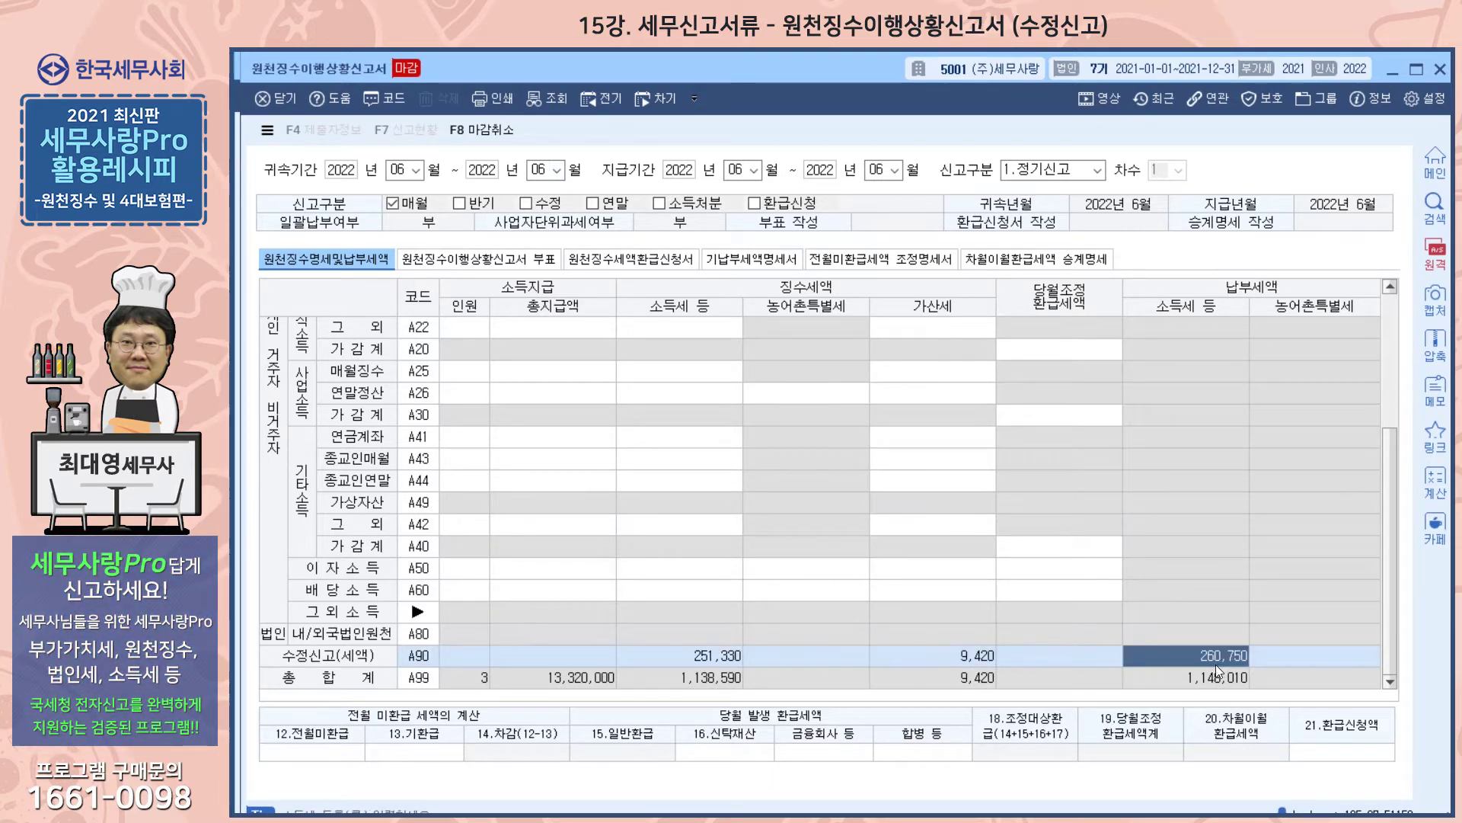
pyautogui.click(723, 653)
pyautogui.click(813, 658)
pyautogui.click(972, 656)
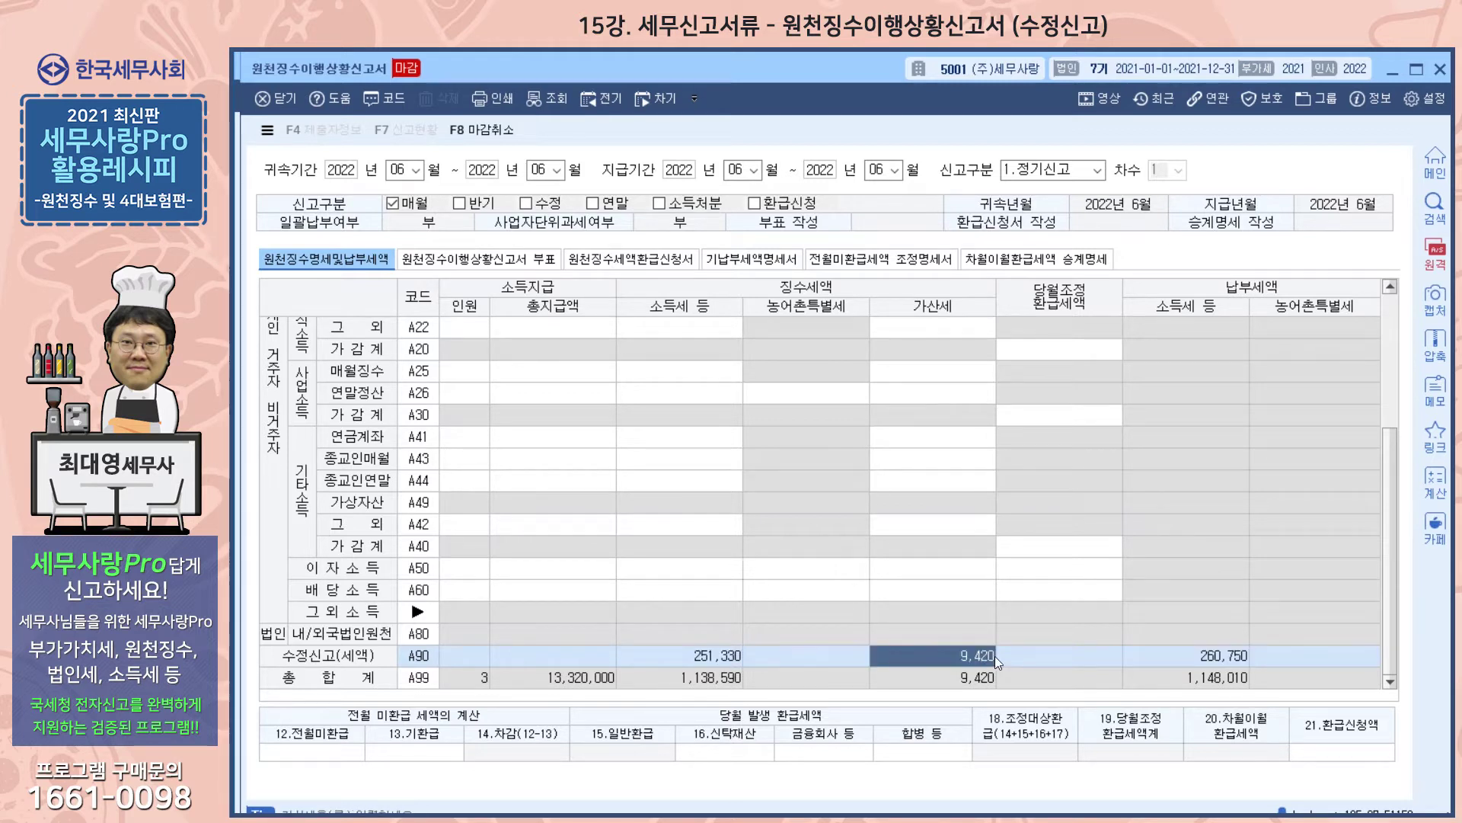
pyautogui.click(1101, 661)
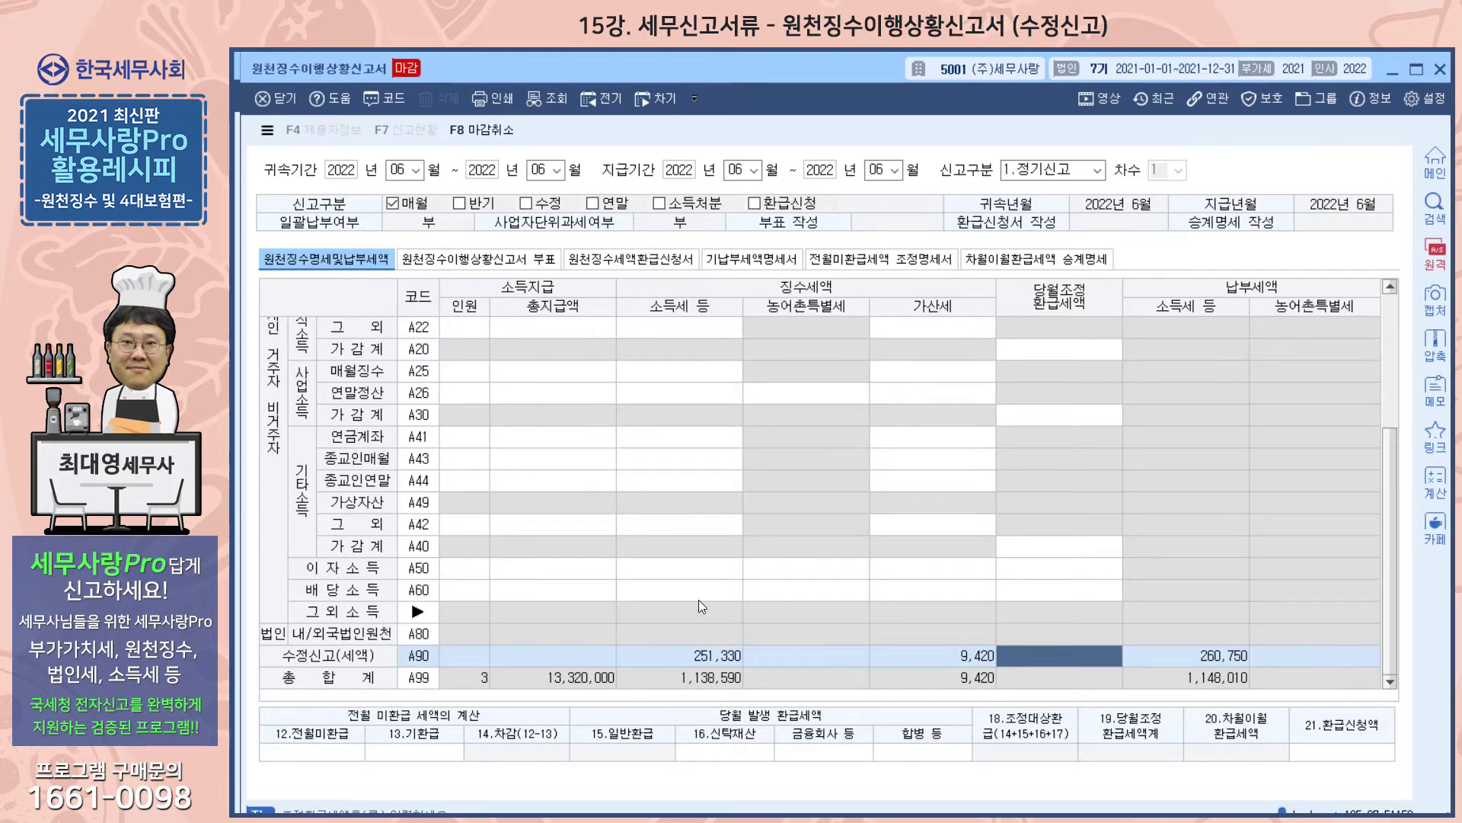
pyautogui.click(707, 659)
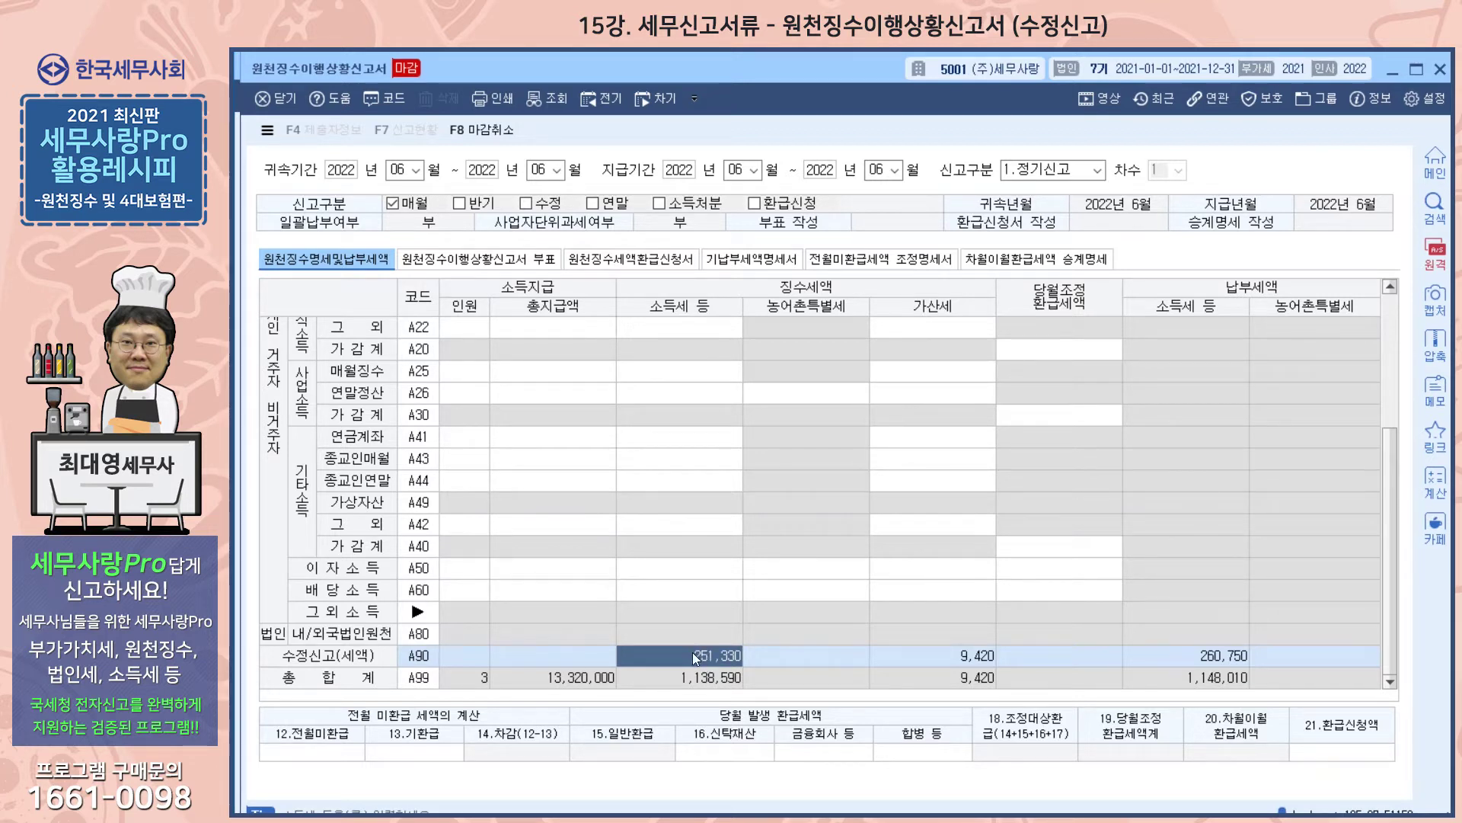
pyautogui.click(933, 663)
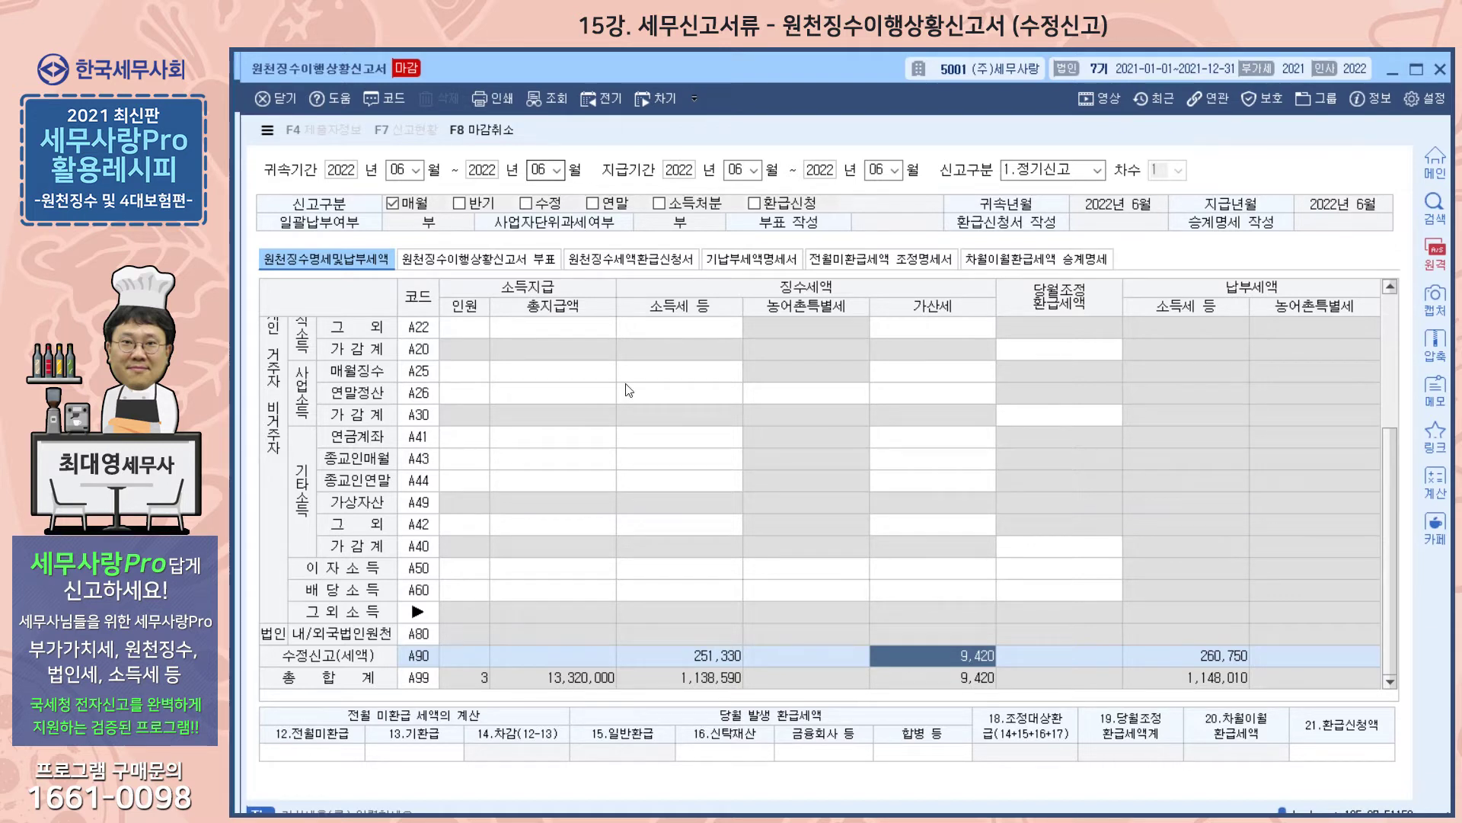
pyautogui.click(710, 656)
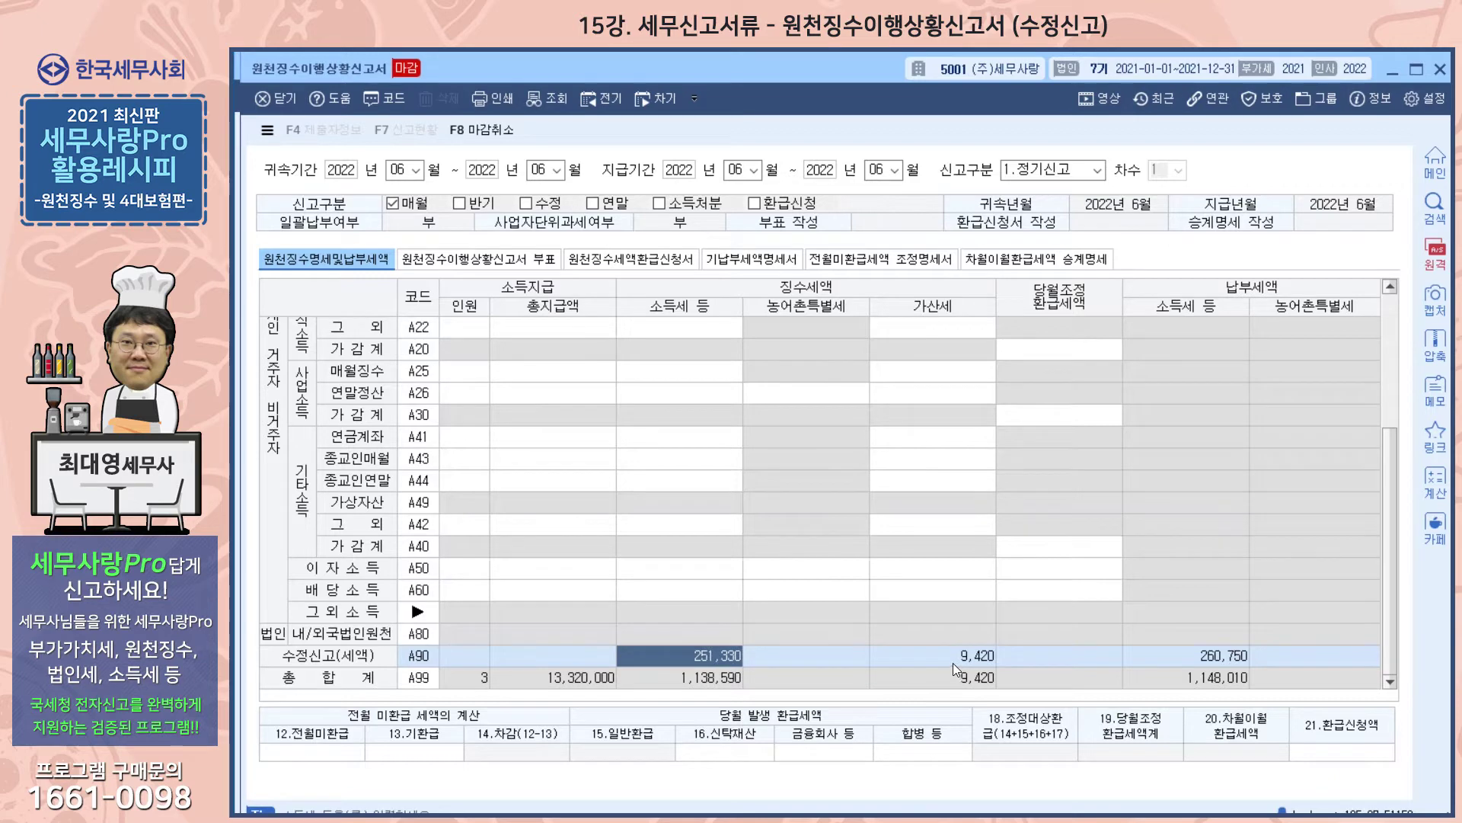
pyautogui.click(990, 655)
pyautogui.click(1203, 656)
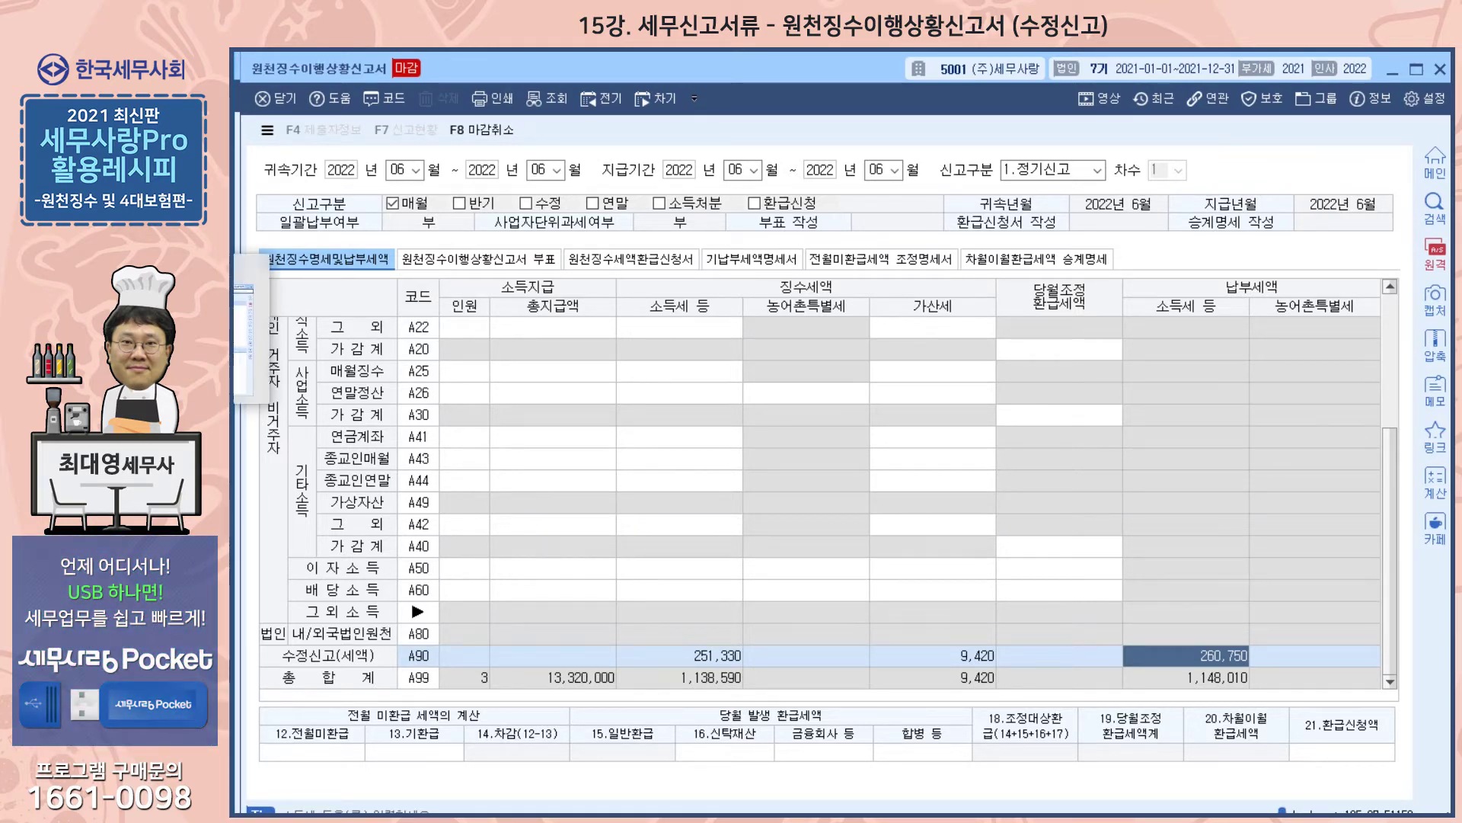
# Open 지방소득세납부서(명세서) and load the 현재회사 지방소득세 계산서/납부서 for 귀속년월 and 지급년월 June 2022
pyautogui.click(243, 335)
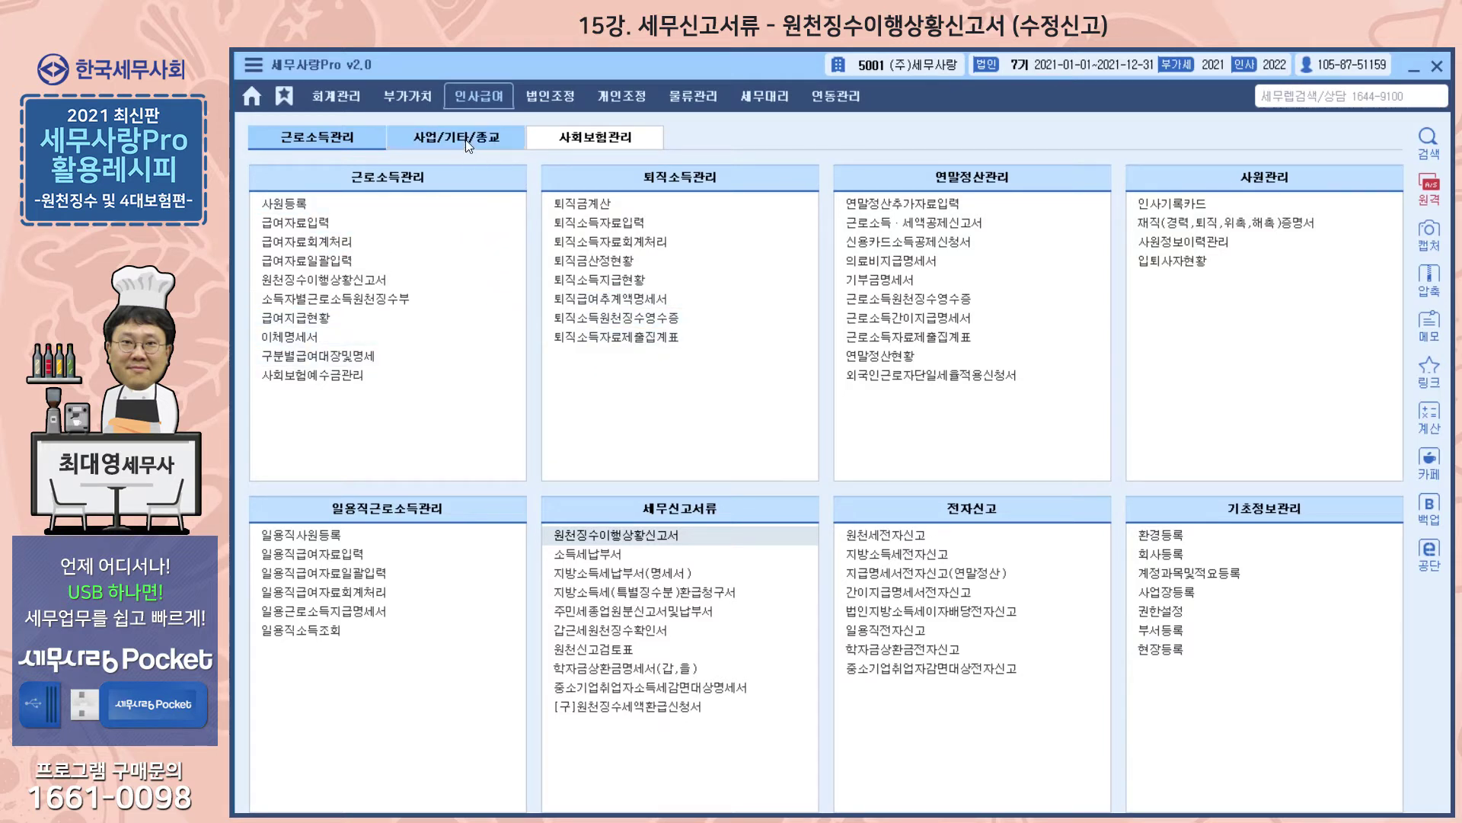
pyautogui.click(632, 574)
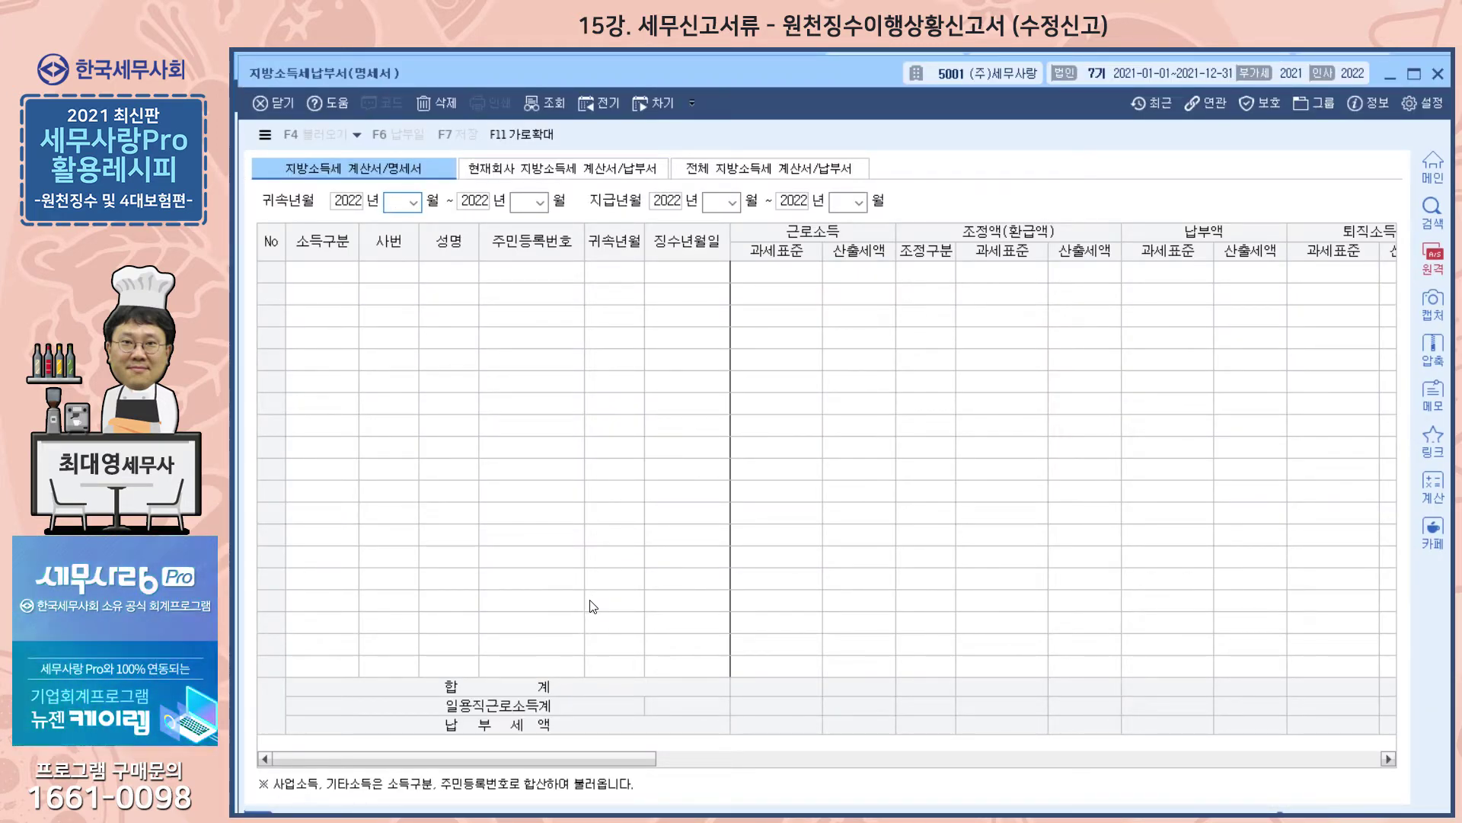
pyautogui.click(528, 167)
pyautogui.write('6')
pyautogui.press('Return')
pyautogui.press('Return')
pyautogui.write('6')
pyautogui.press('Return')
pyautogui.press('Return')
pyautogui.write('6')
pyautogui.press('Return')
pyautogui.press('Return')
pyautogui.write('6')
pyautogui.press('Return')
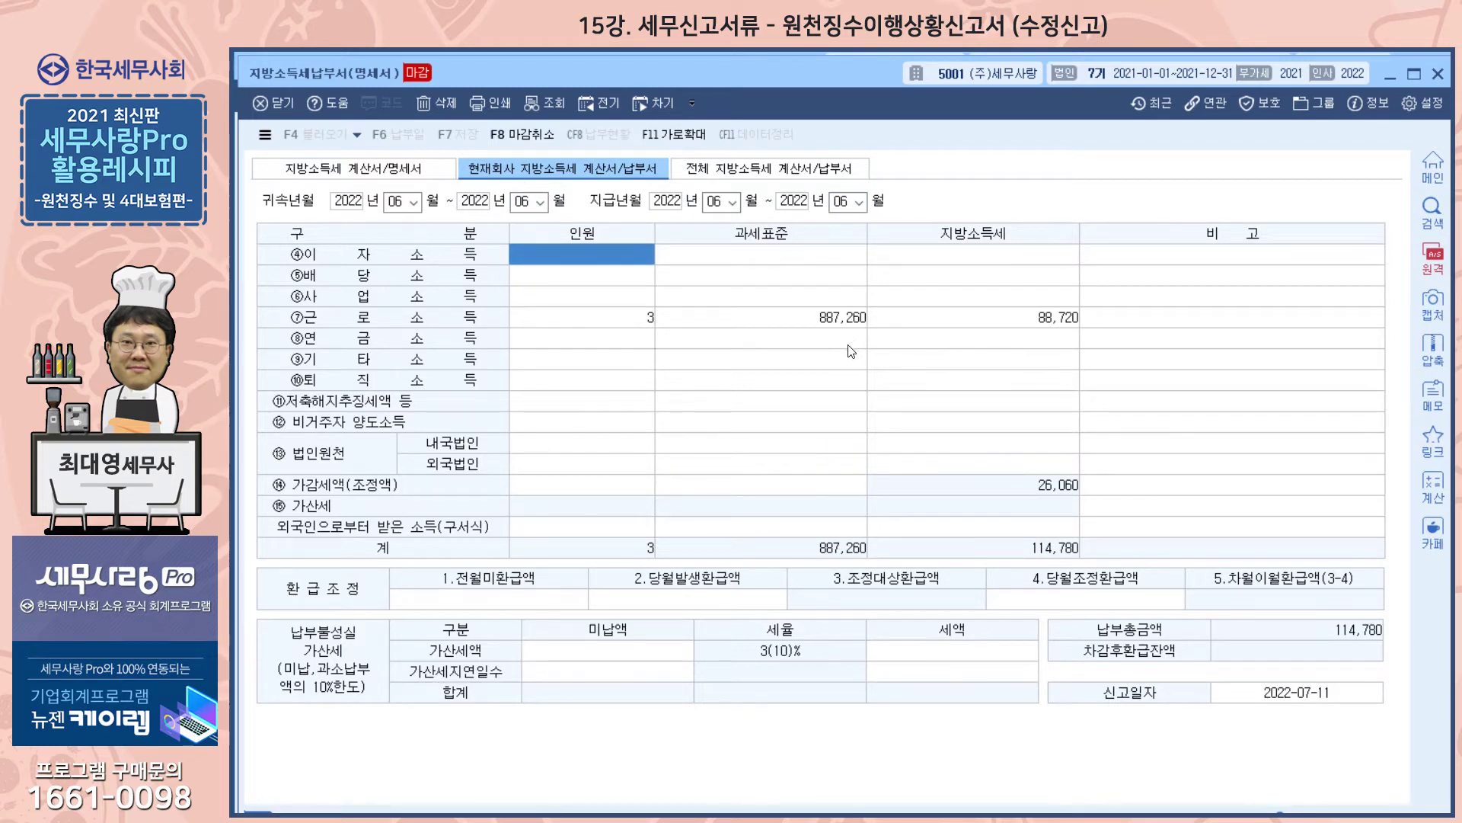
# Open the 가감조정내역 for the June local income tax and compare its additional payment and penalty with the 가감세액(조정액) row
pyautogui.click(646, 596)
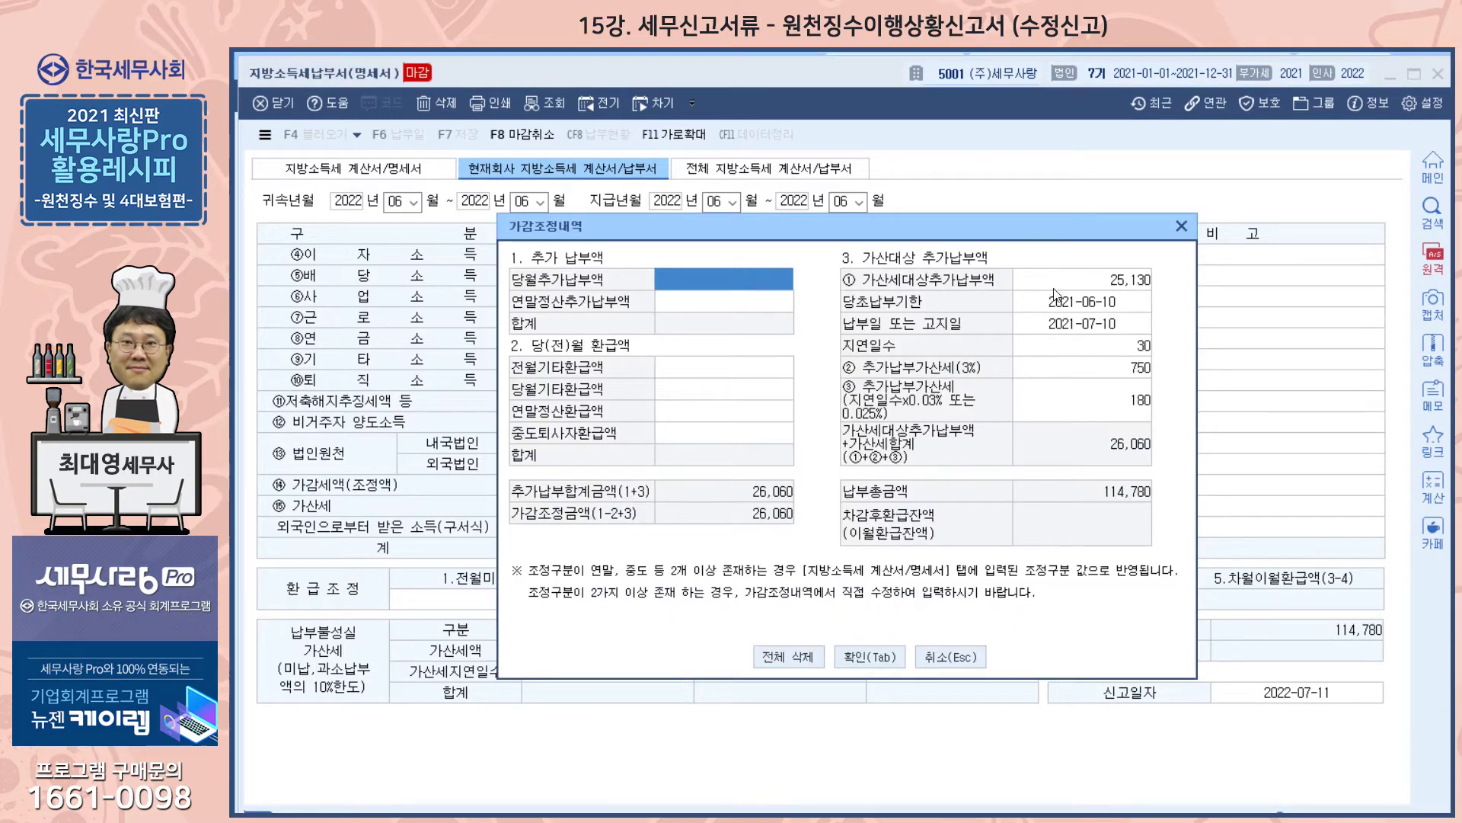
pyautogui.moveTo(866, 226); pyautogui.dragTo(799, 401)
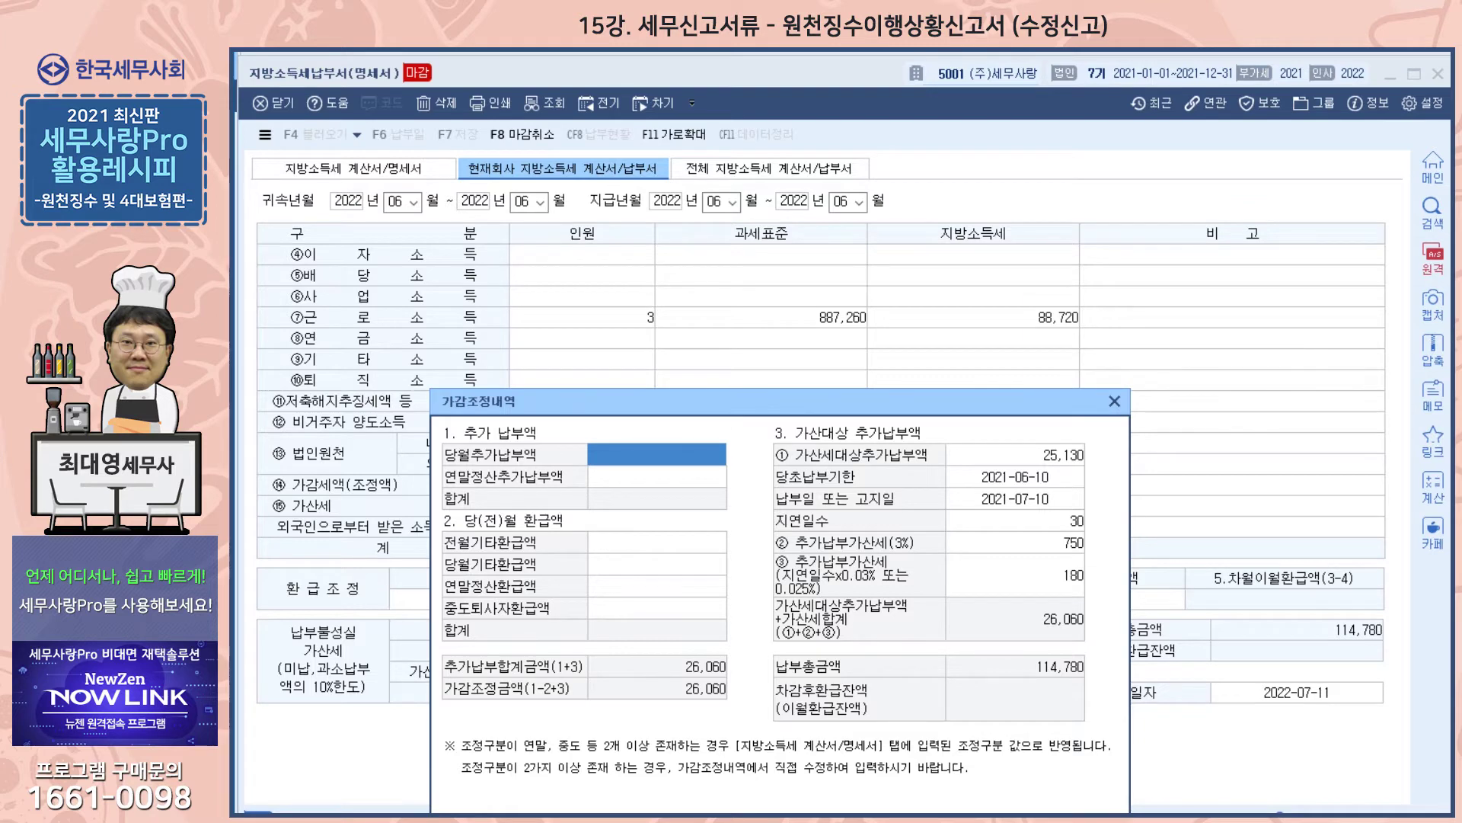
pyautogui.press('Escape')
pyautogui.press('Escape')
pyautogui.moveTo(614, 400); pyautogui.dragTo(647, 193)
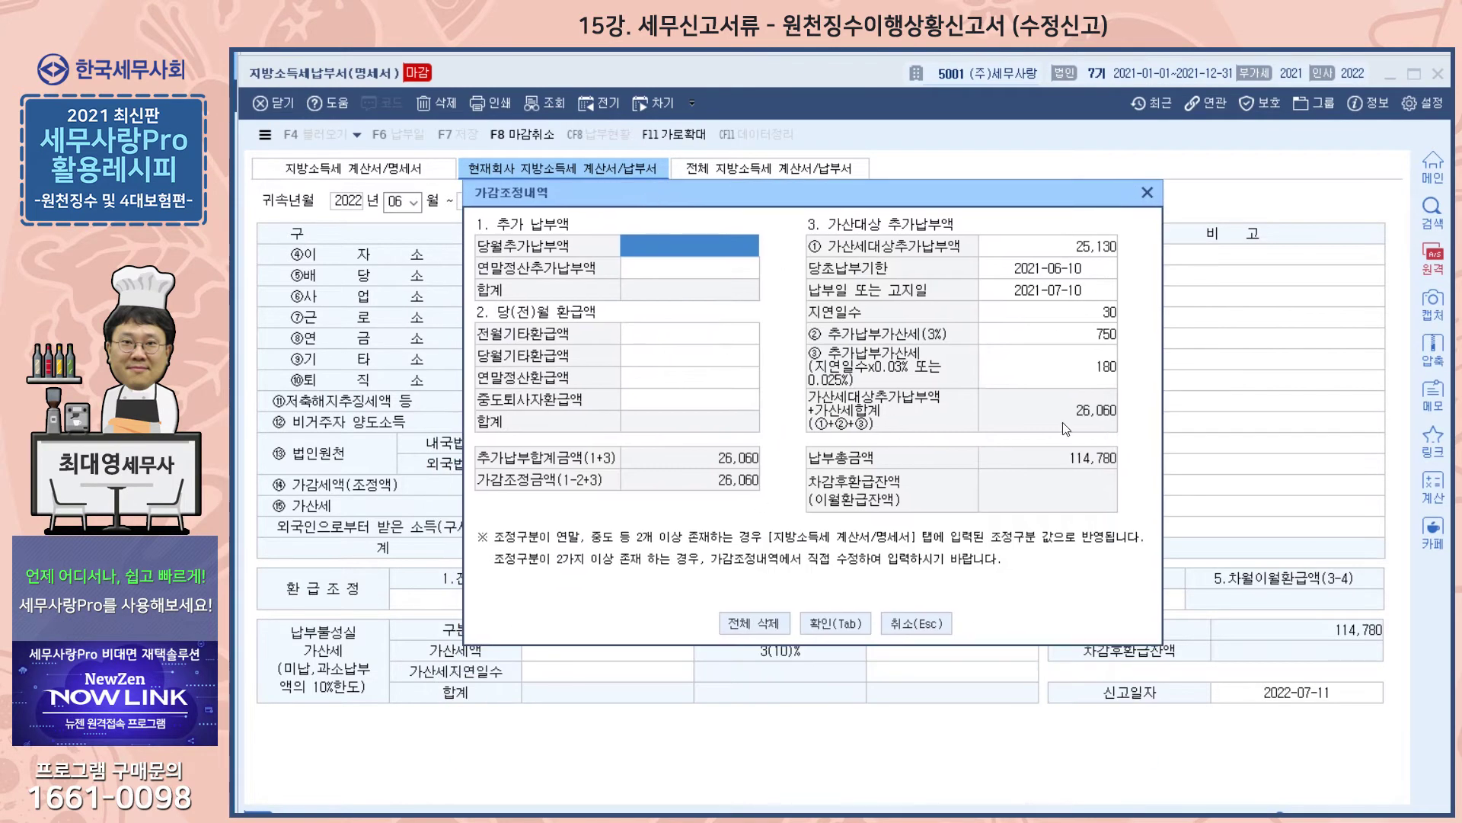
pyautogui.moveTo(919, 191); pyautogui.dragTo(884, 522)
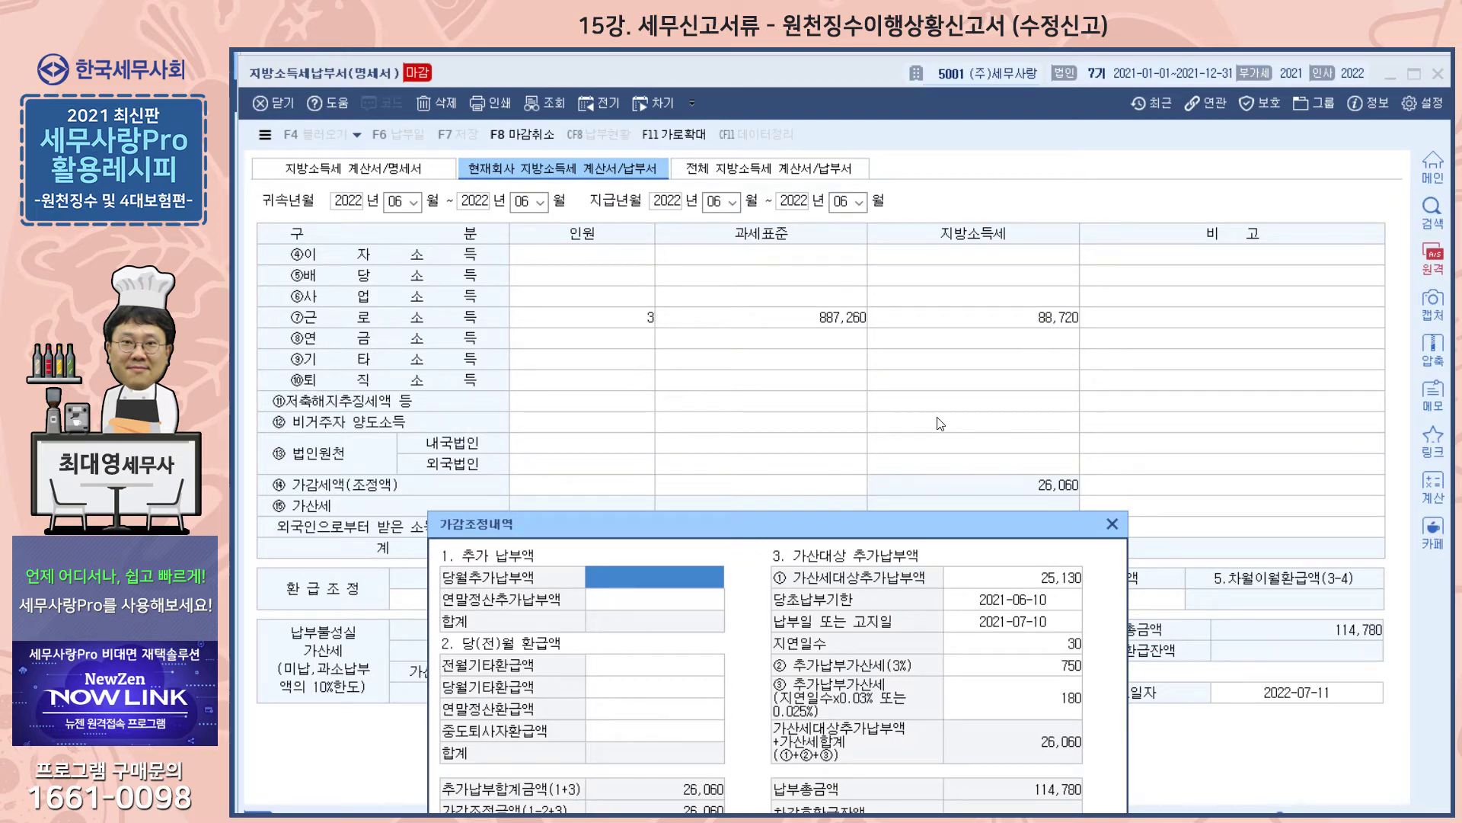
pyautogui.moveTo(768, 519); pyautogui.dragTo(698, 275)
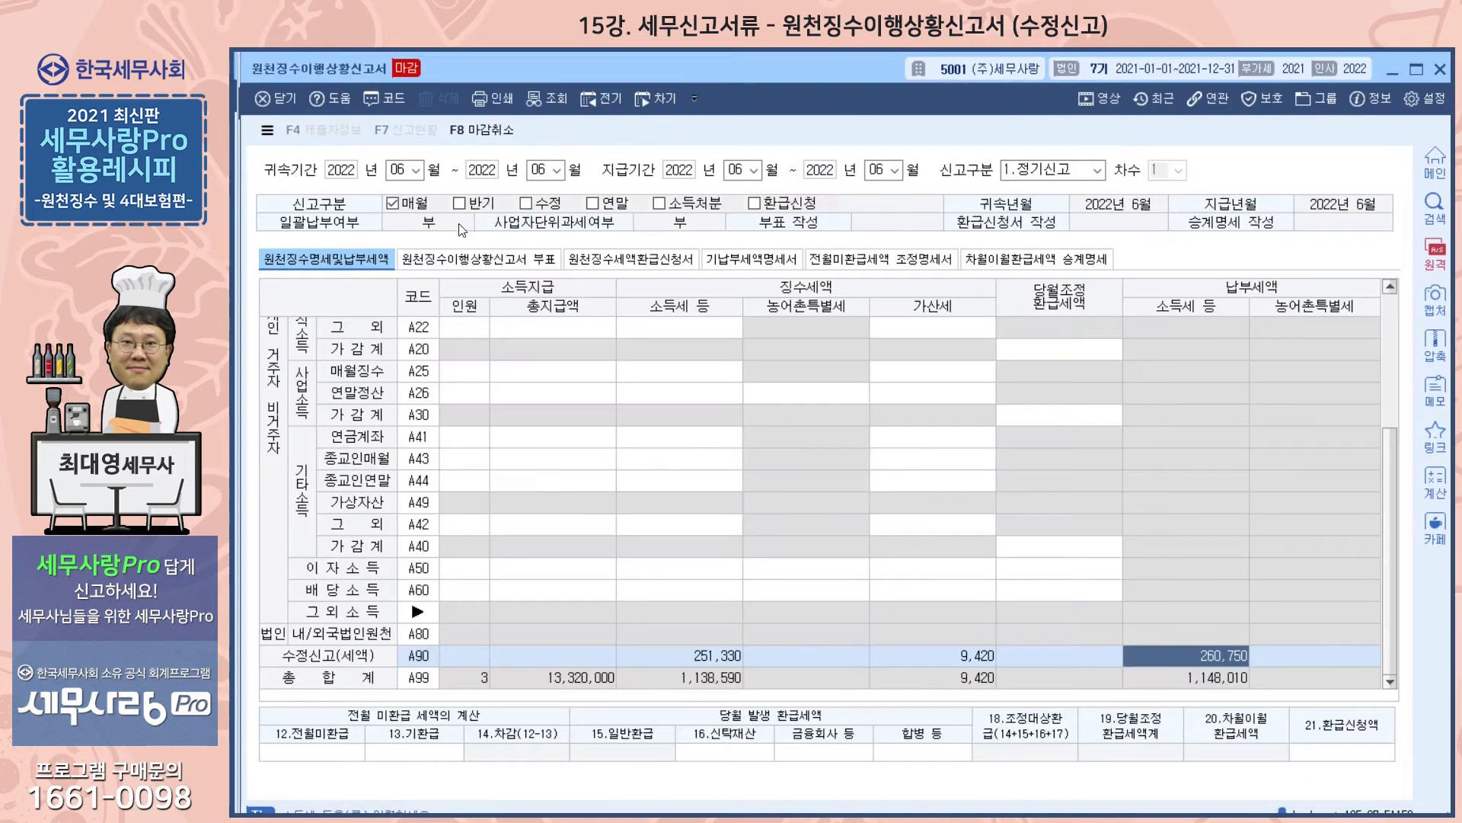
# Switch the 원천징수이행상황신고서 back to the May 2022 수정신고
pyautogui.write('5')
pyautogui.press('Return')
pyautogui.press('Return')
pyautogui.press('Return')
pyautogui.press('Return')
pyautogui.press('Return')
pyautogui.press('2')
pyautogui.press('Return')
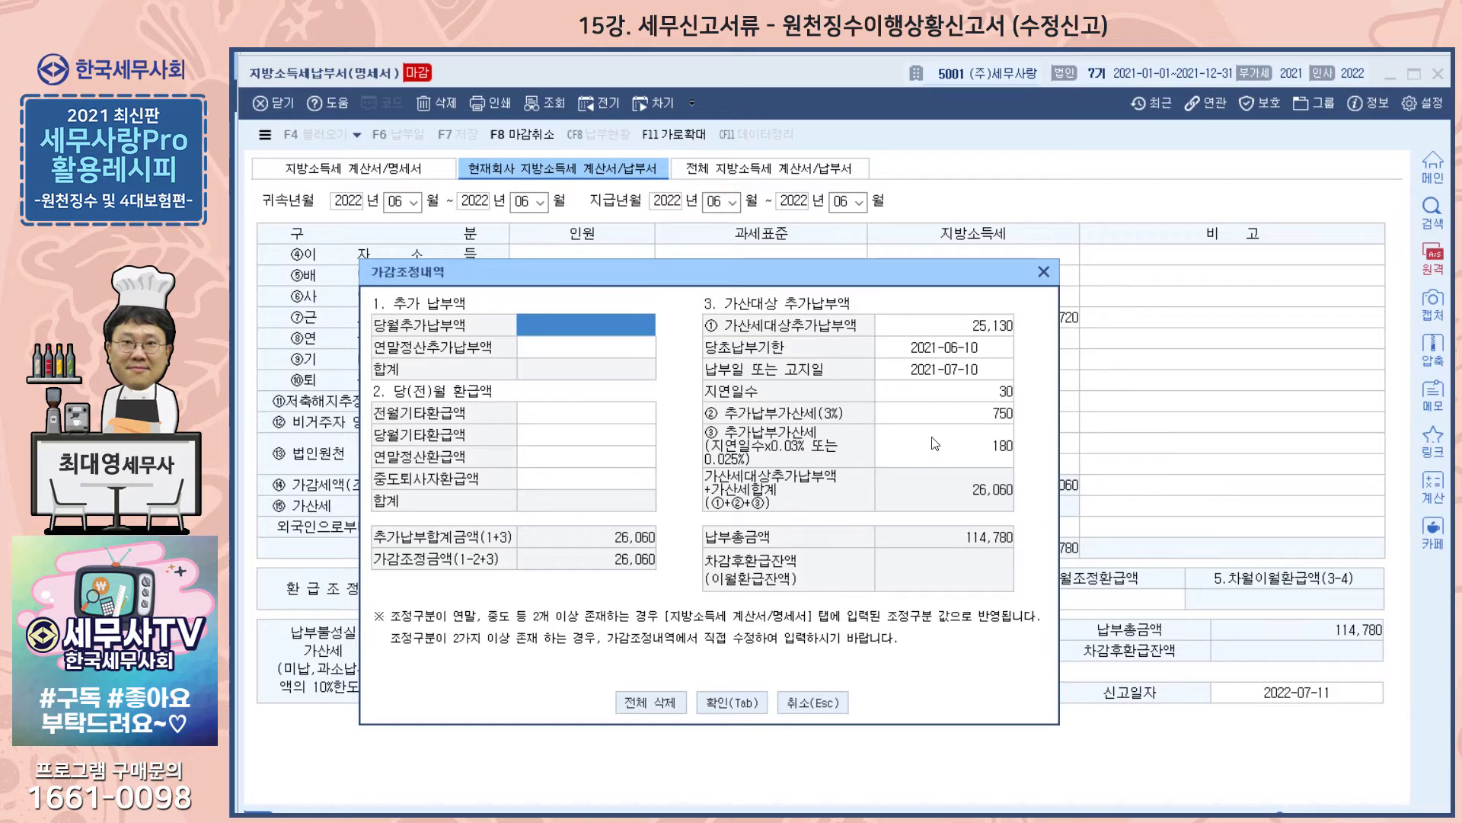
# Recheck the 가산대상 추가납부액 section against the local income tax statement and close the 가감조정내역
pyautogui.moveTo(834, 273); pyautogui.dragTo(887, 441)
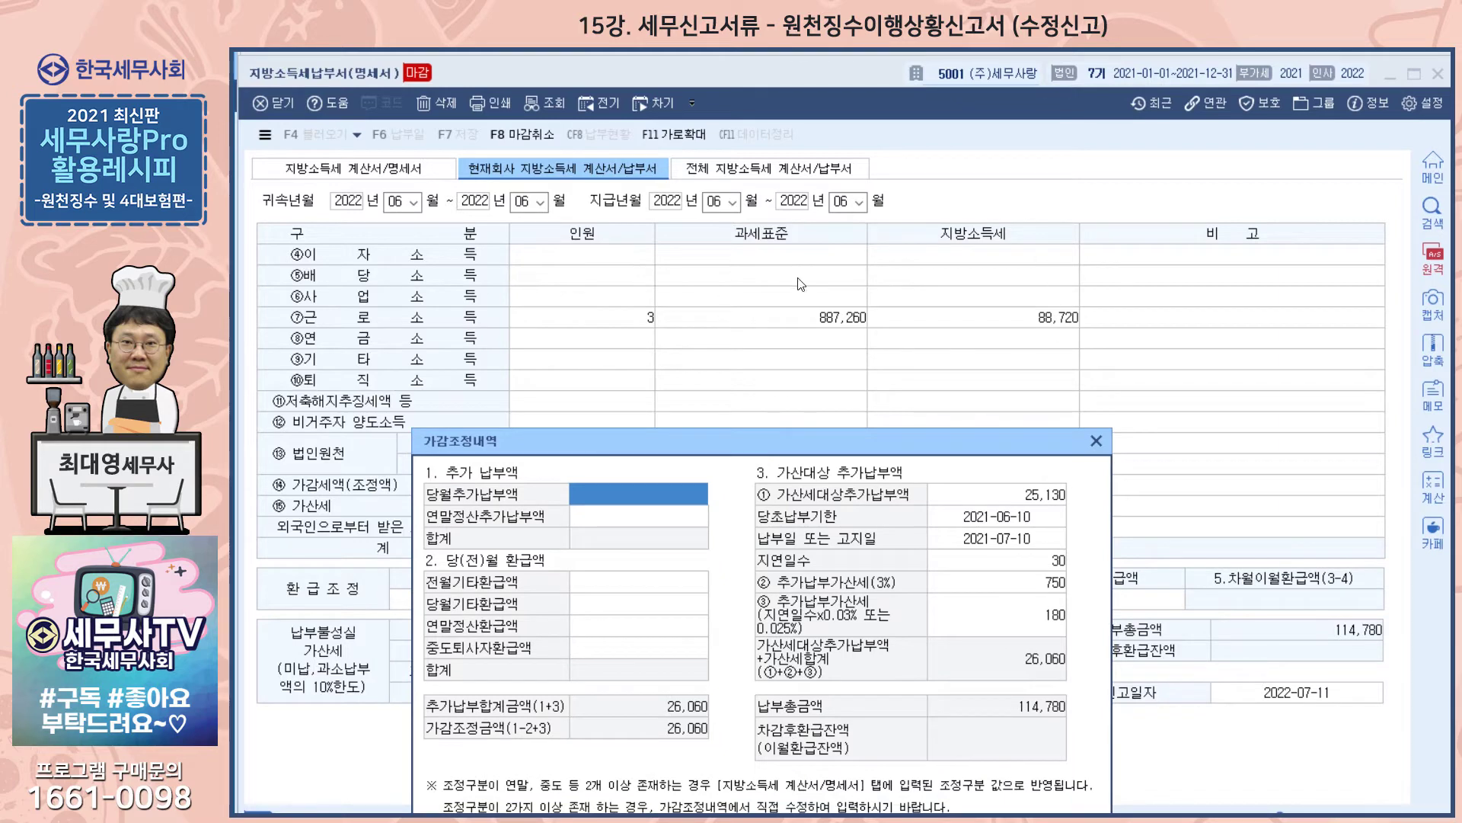
pyautogui.moveTo(787, 435); pyautogui.dragTo(759, 200)
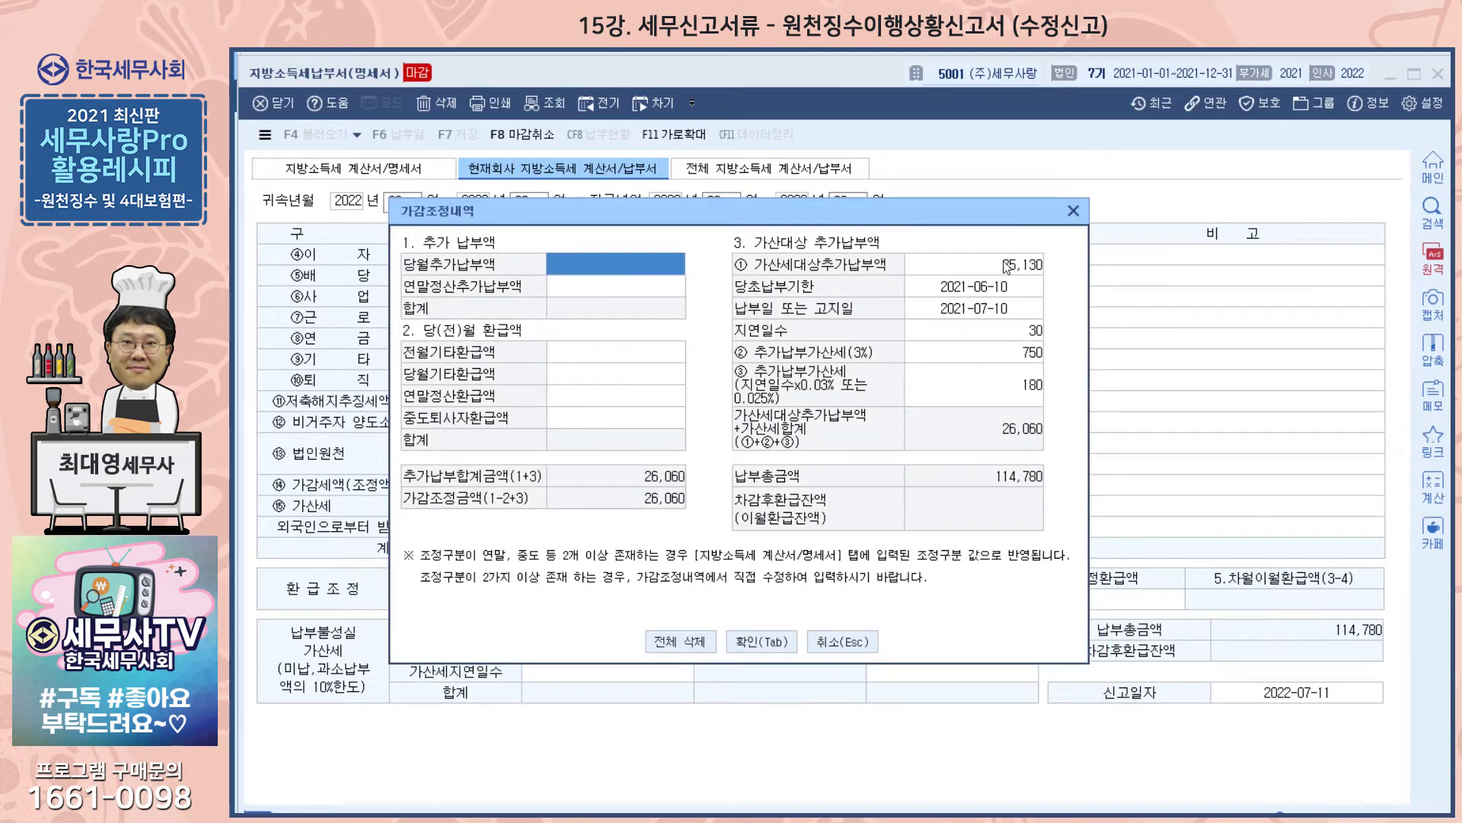
pyautogui.click(1074, 211)
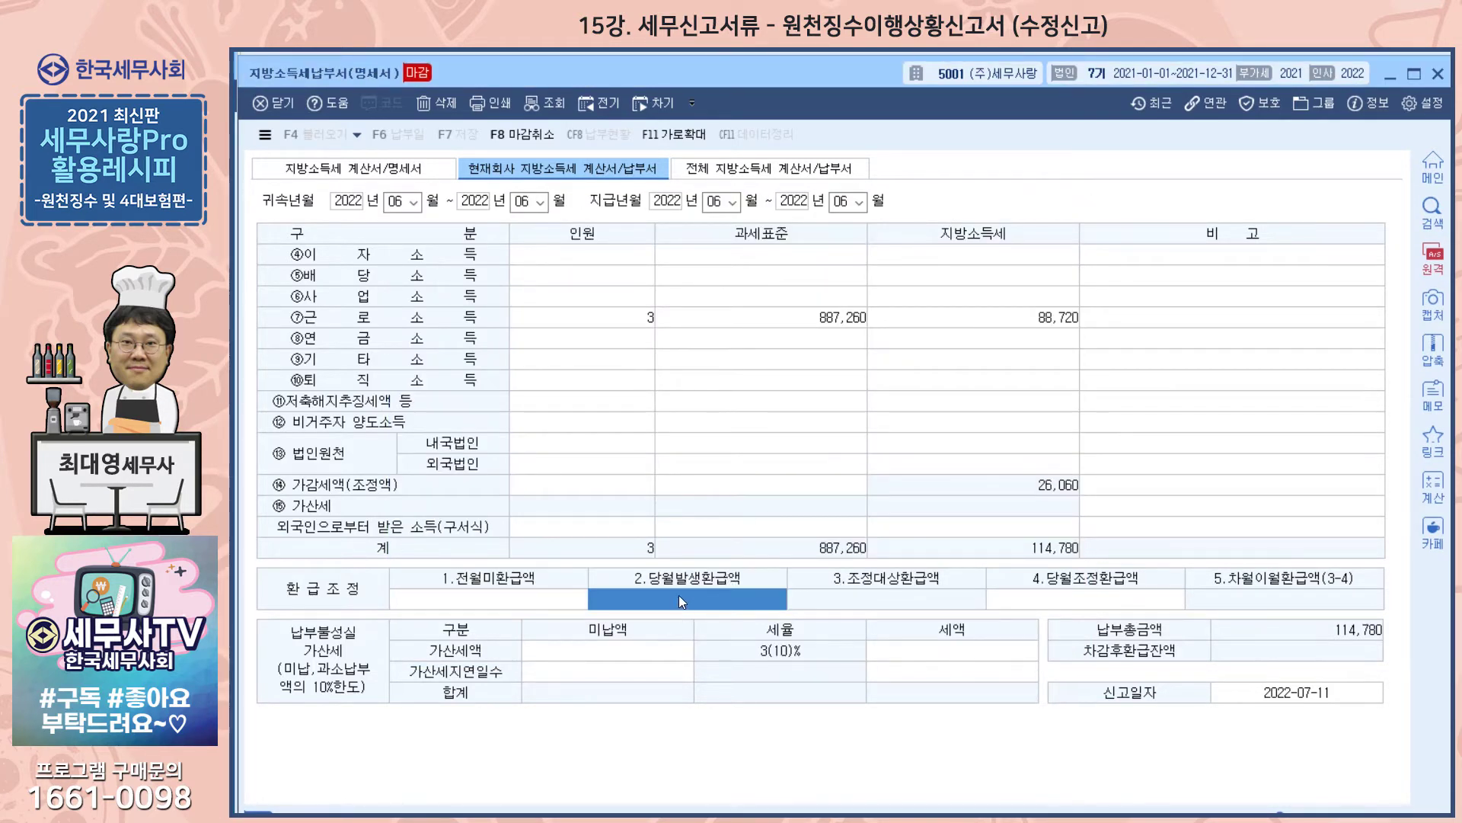
# Open the 가감조정내역 for June, examine the 가산세대상추가납부액, 당초납부기한, 납부일 또는 고지일 and 지연일수 entries, and close it
pyautogui.click(572, 600)
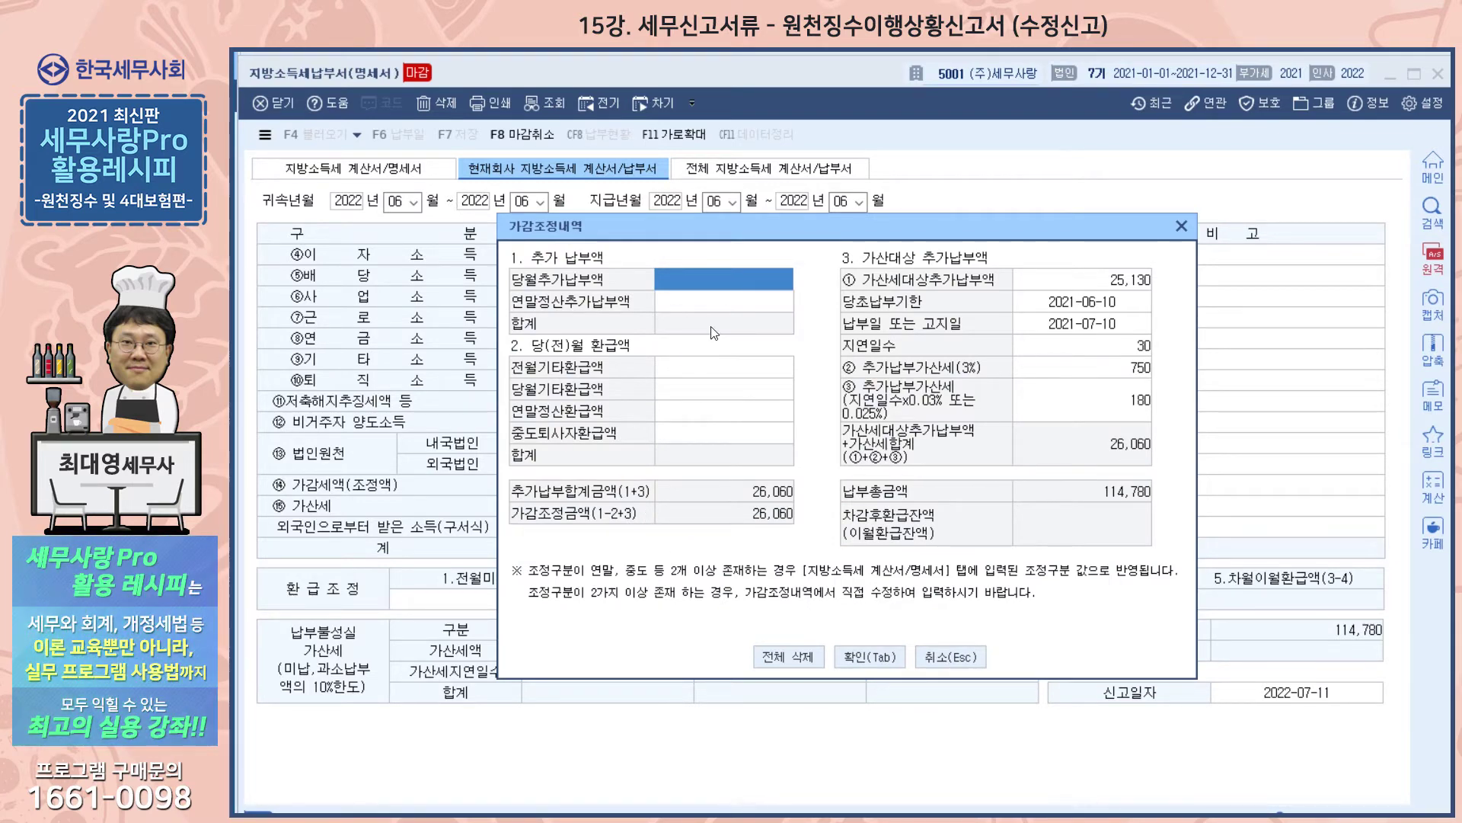
pyautogui.click(1083, 287)
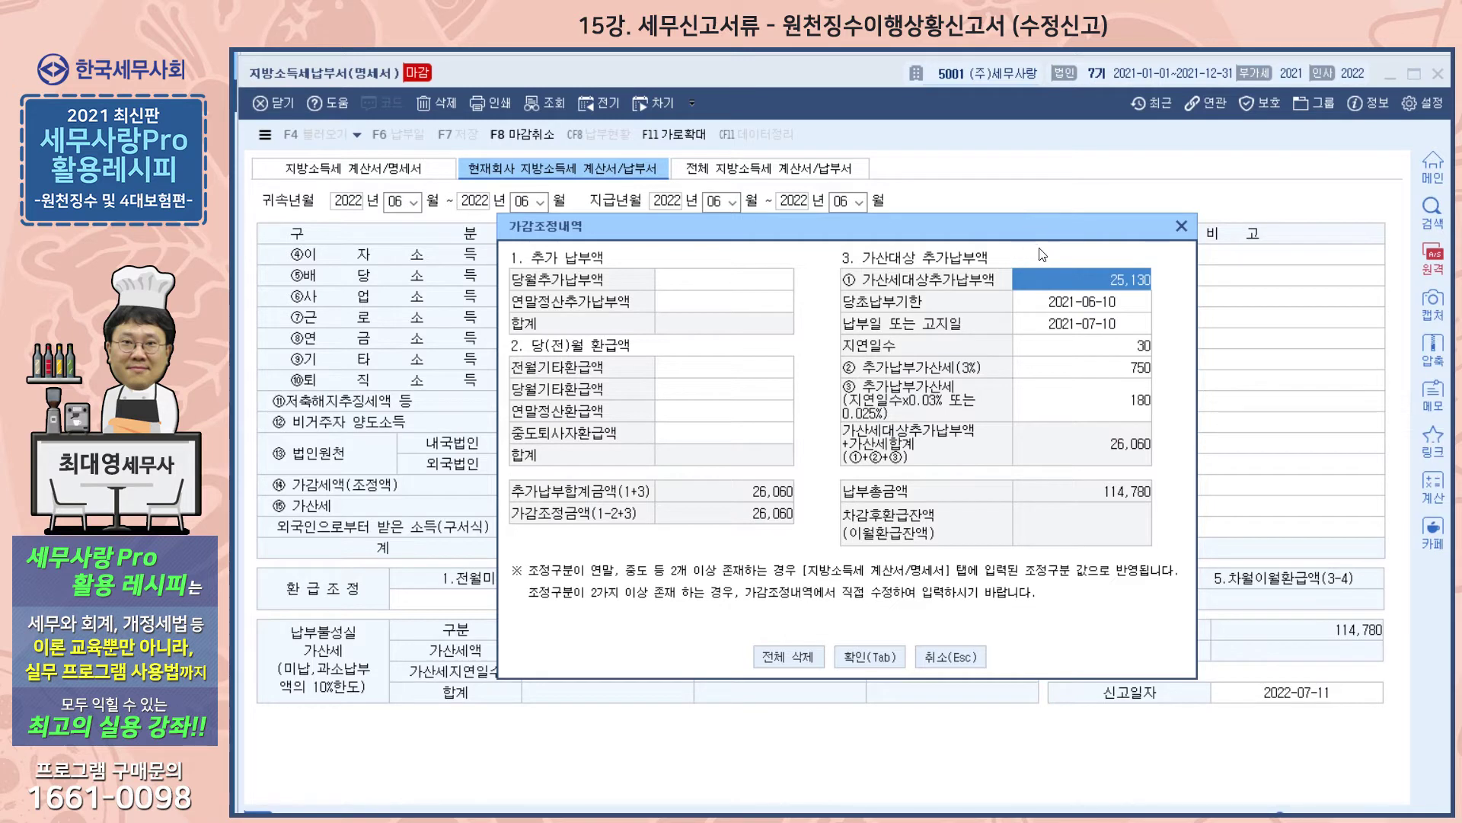
pyautogui.click(1041, 304)
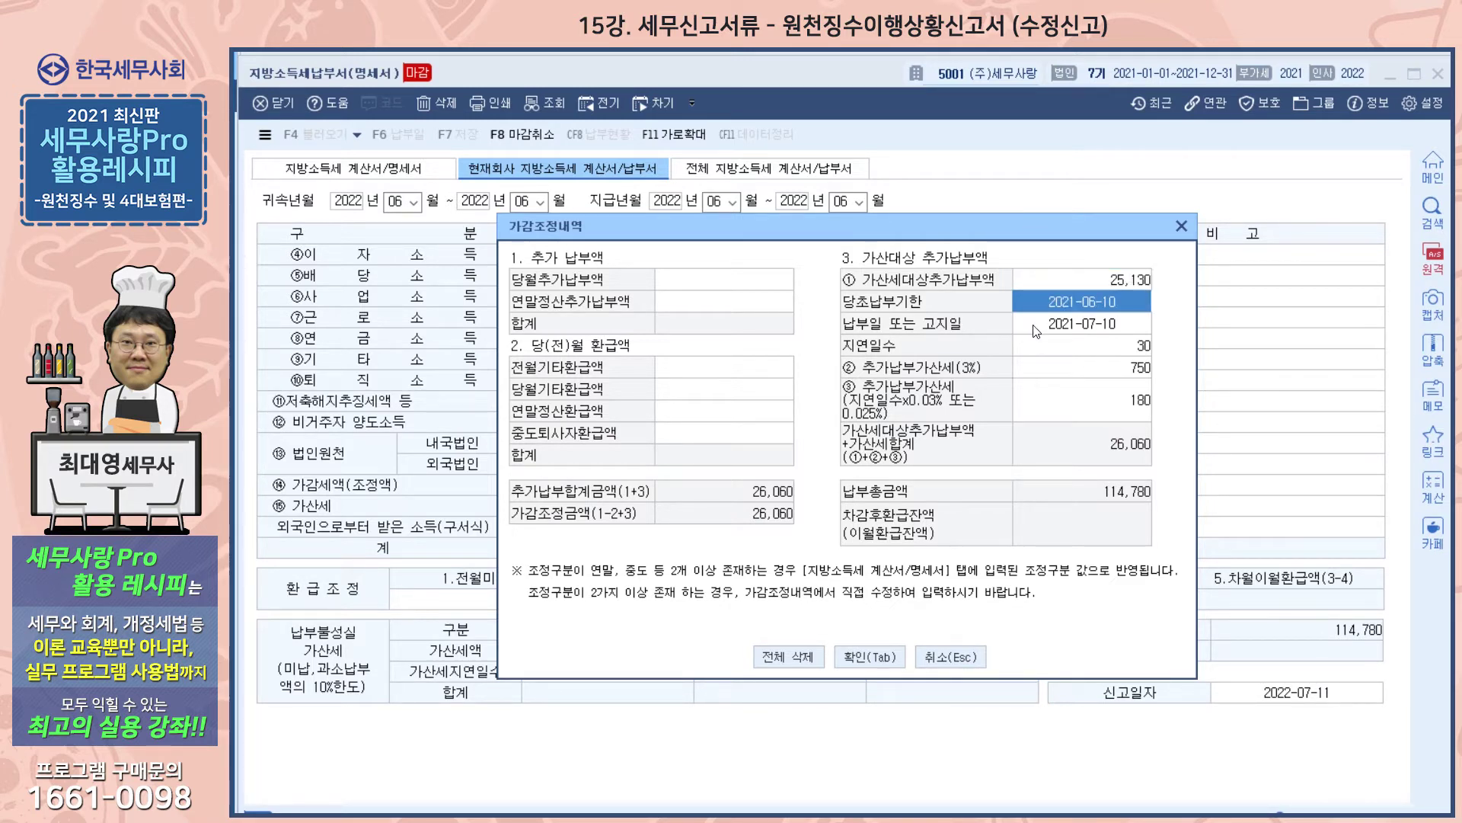
pyautogui.click(1035, 330)
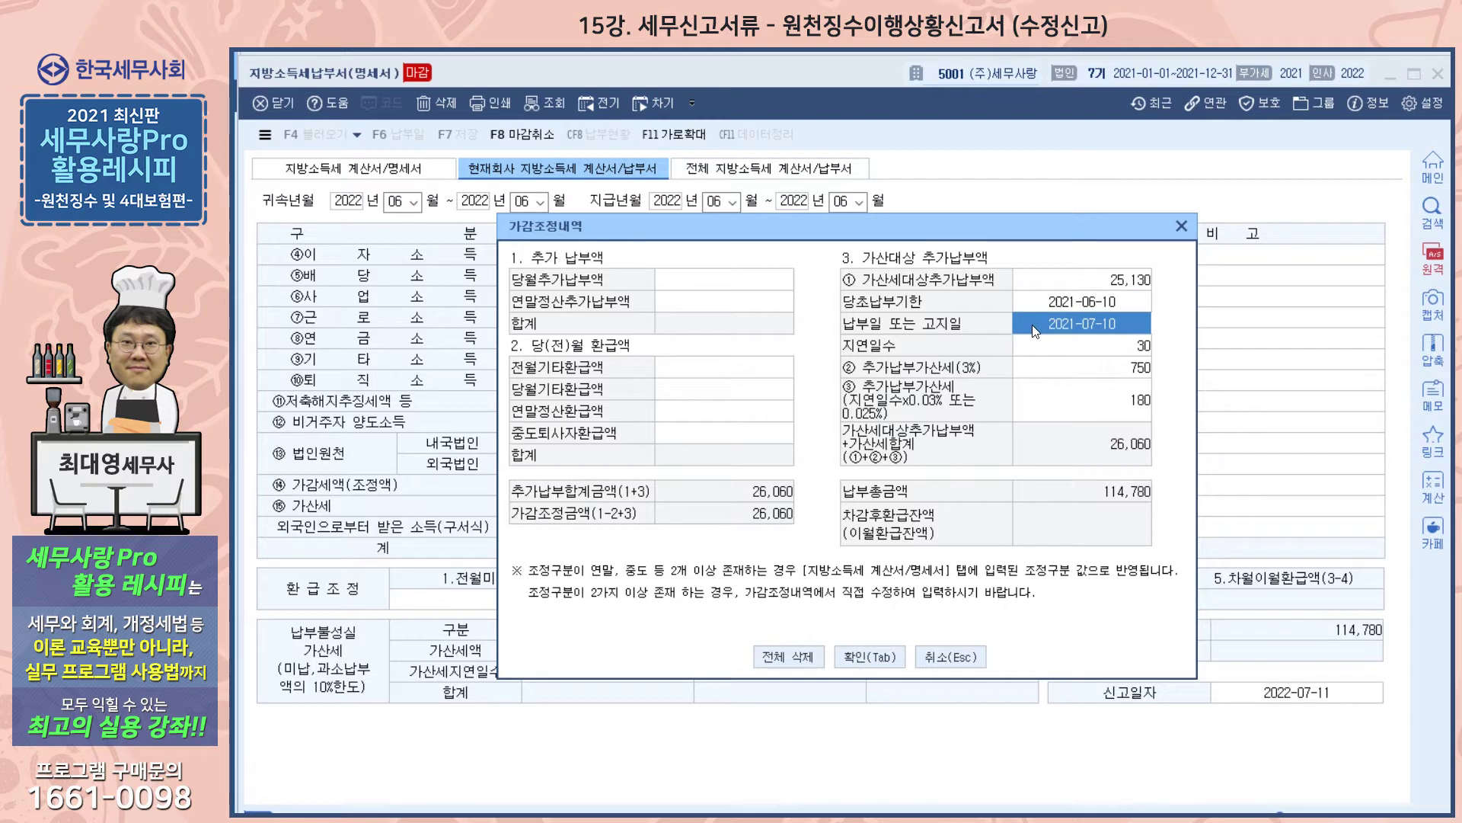
pyautogui.click(1061, 345)
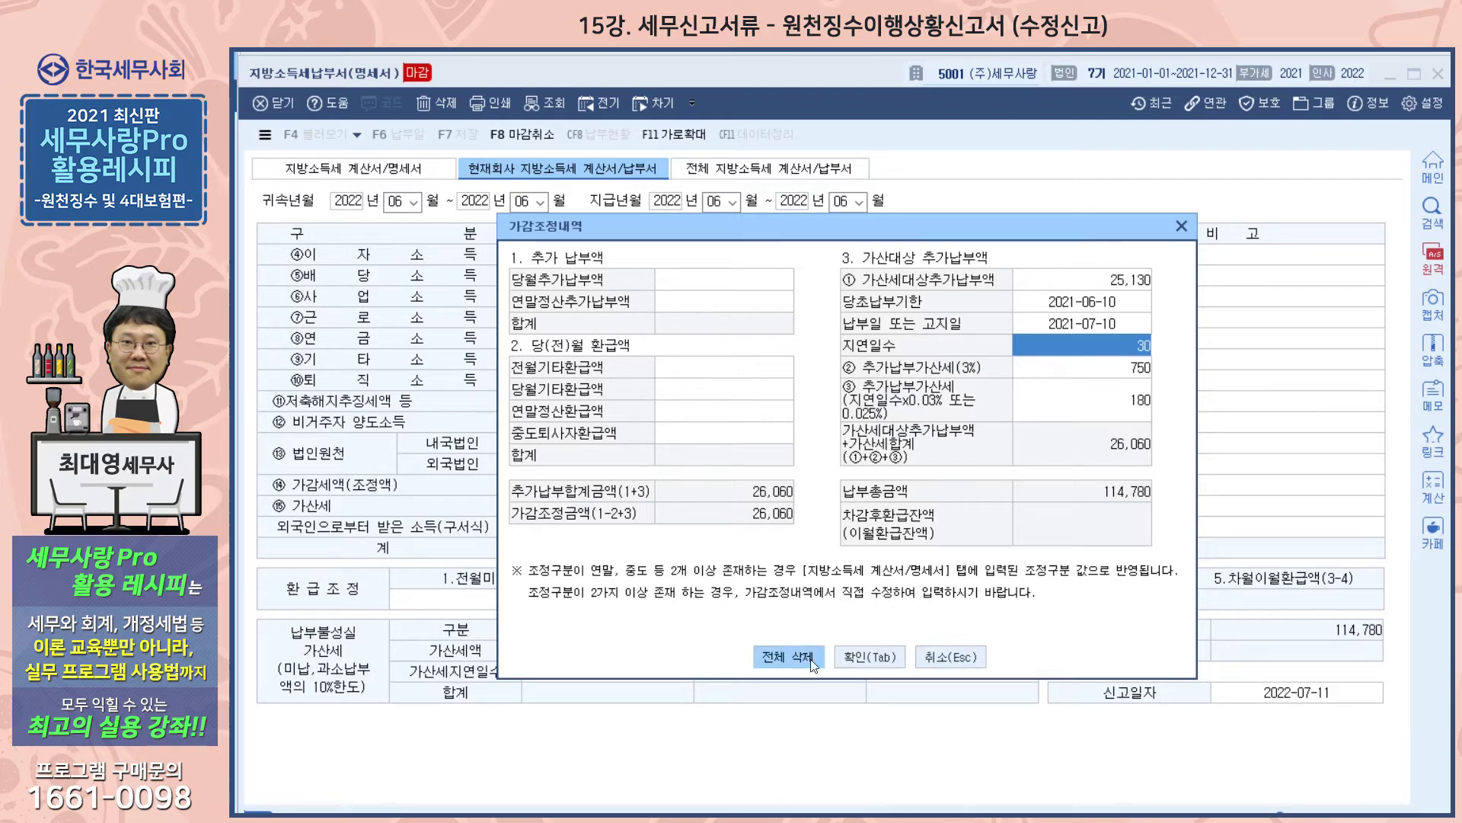
pyautogui.click(1182, 226)
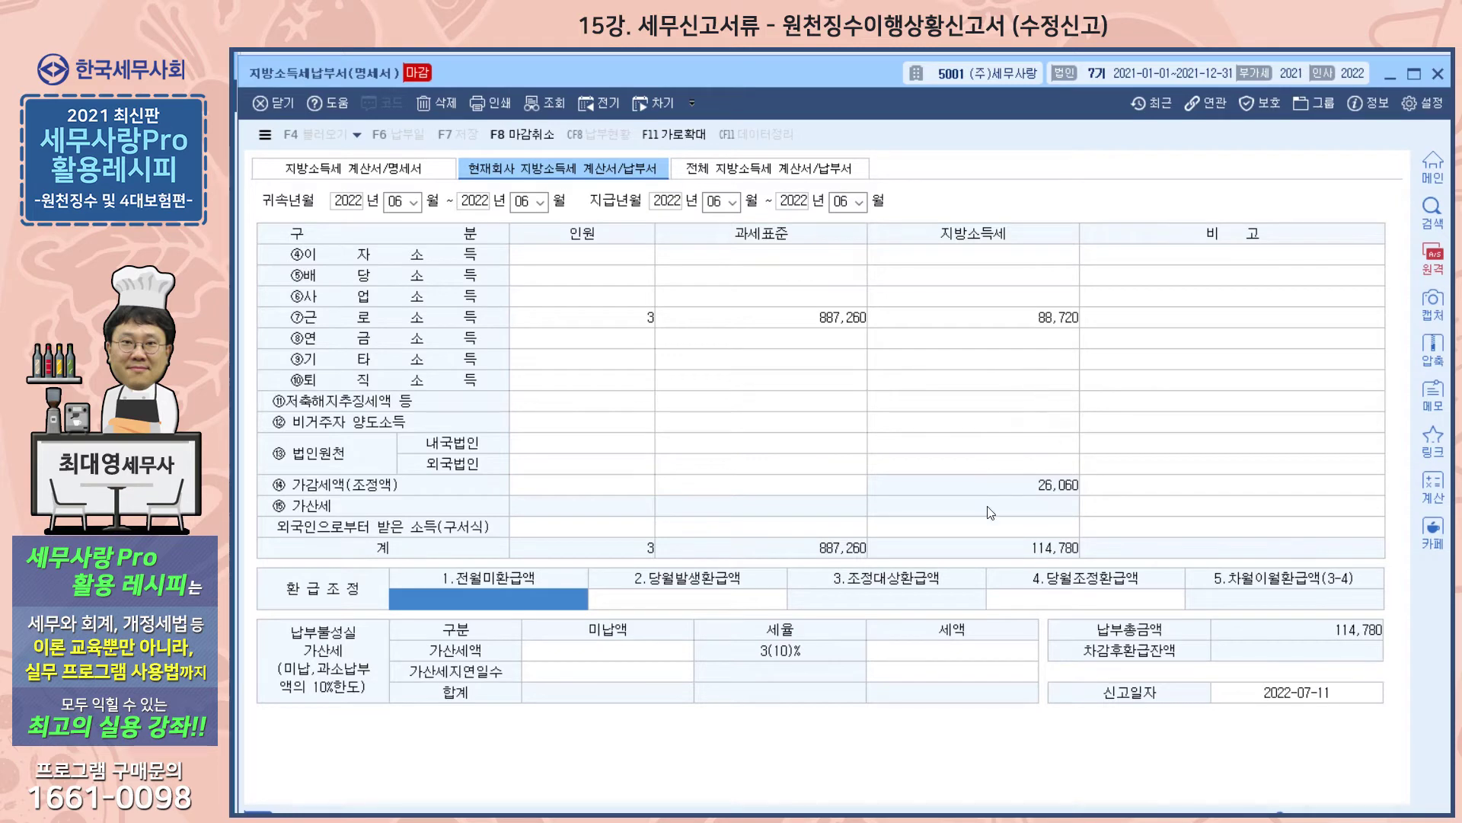
# Switch to the 원천징수이행상황신고서 and load the 정기신고 for 귀속기간 and 지급기간 June 2022, down to the A90 수정신고(세액) row
pyautogui.click(234, 175)
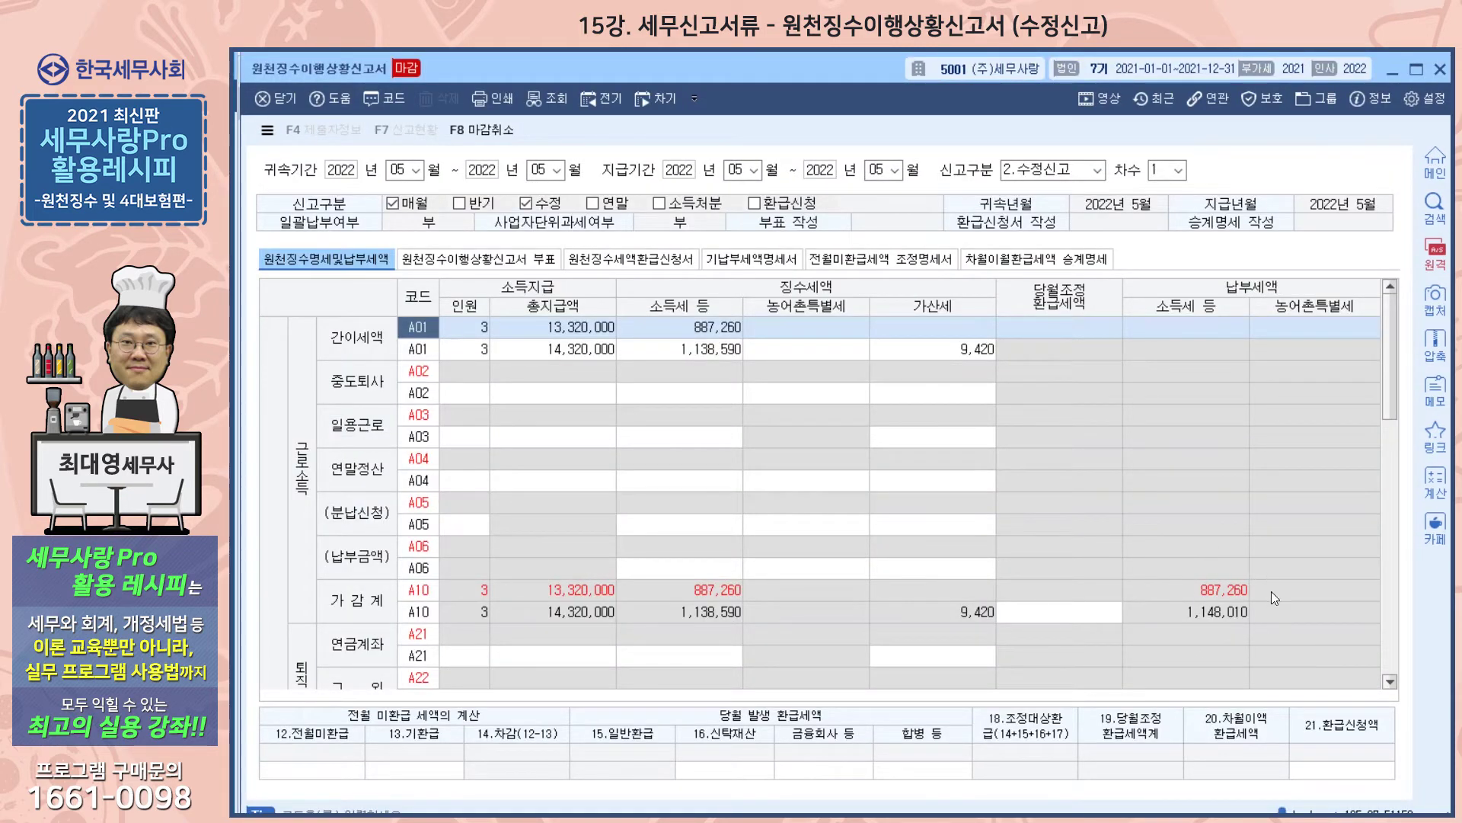
pyautogui.click(397, 169)
pyautogui.write('6')
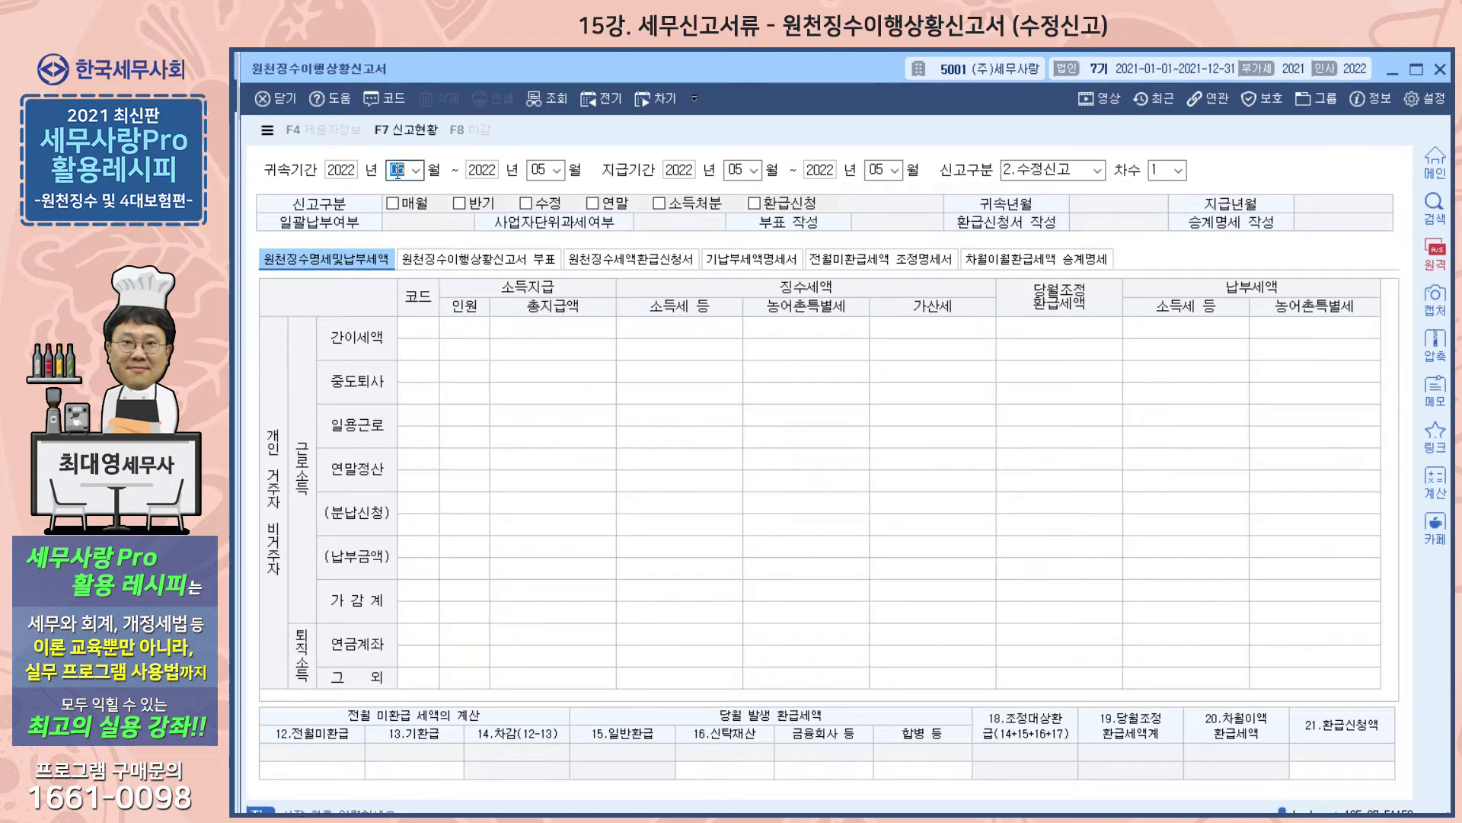
pyautogui.press('Return')
pyautogui.press('Return')
pyautogui.press('Return')
pyautogui.press('Return')
pyautogui.press('Return')
pyautogui.press('Return')
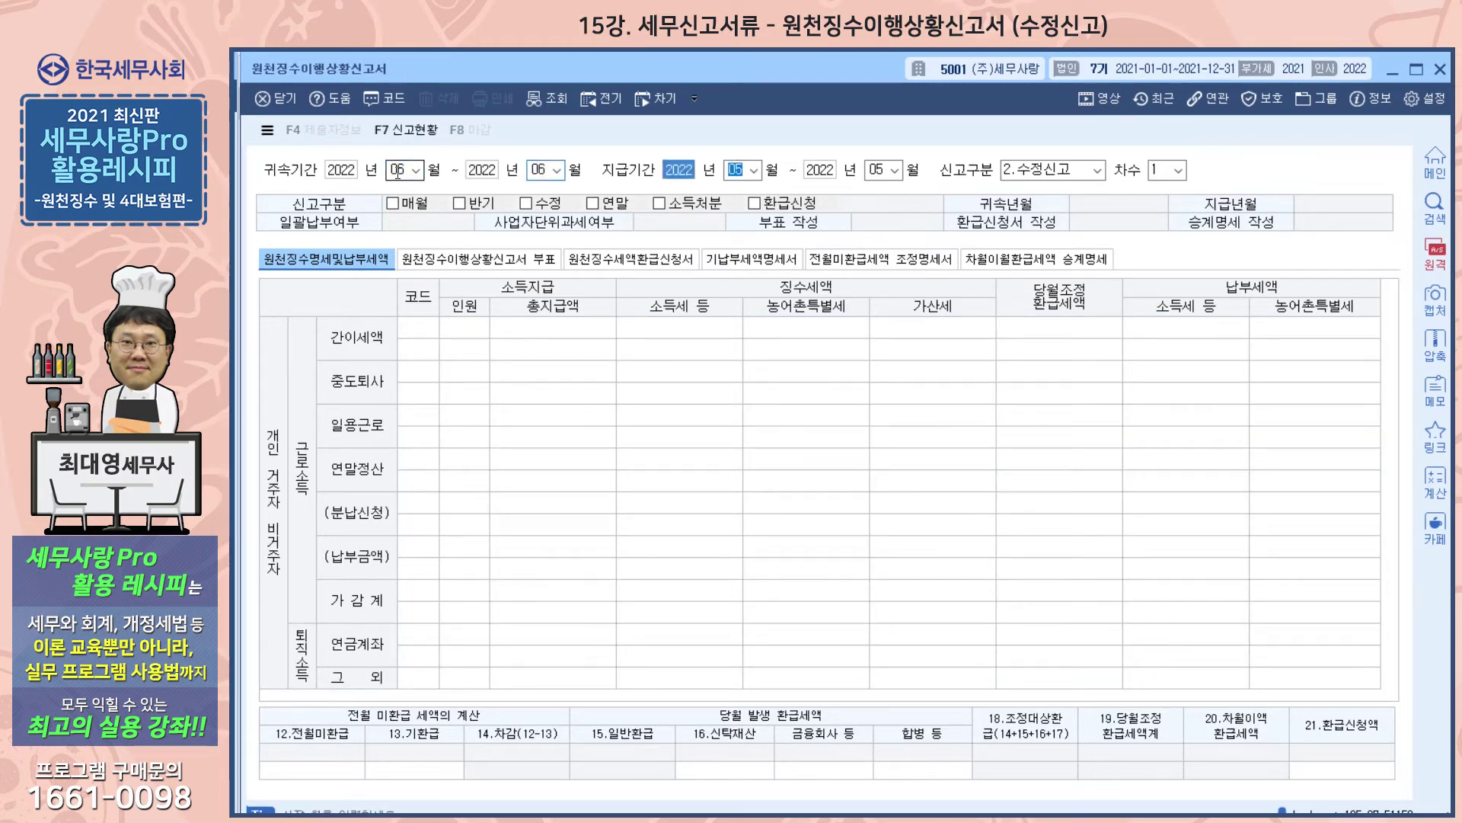
pyautogui.press('Return')
pyautogui.press('1')
pyautogui.press('Return')
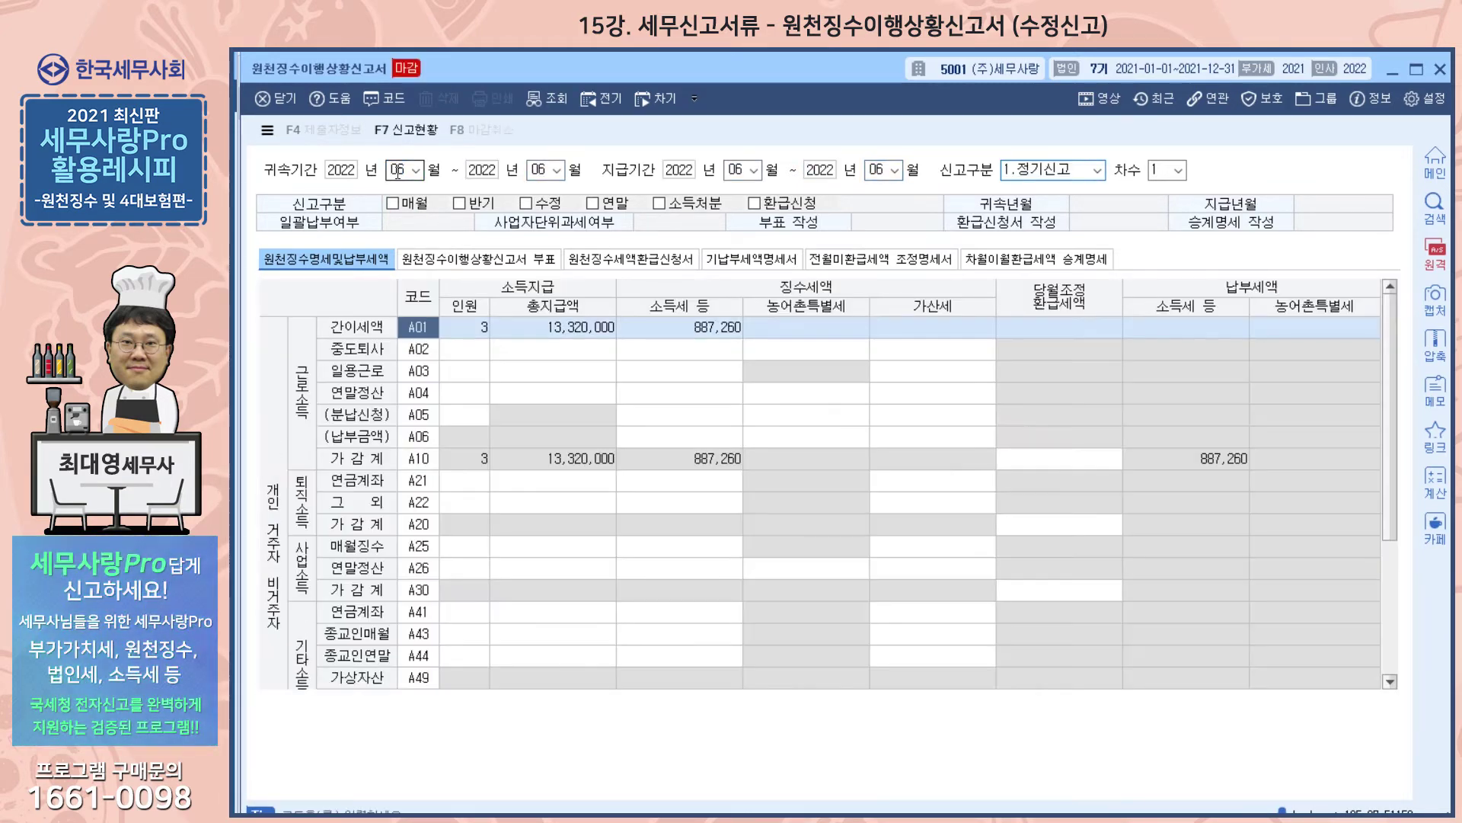
pyautogui.scroll(-3, 1104, 497)
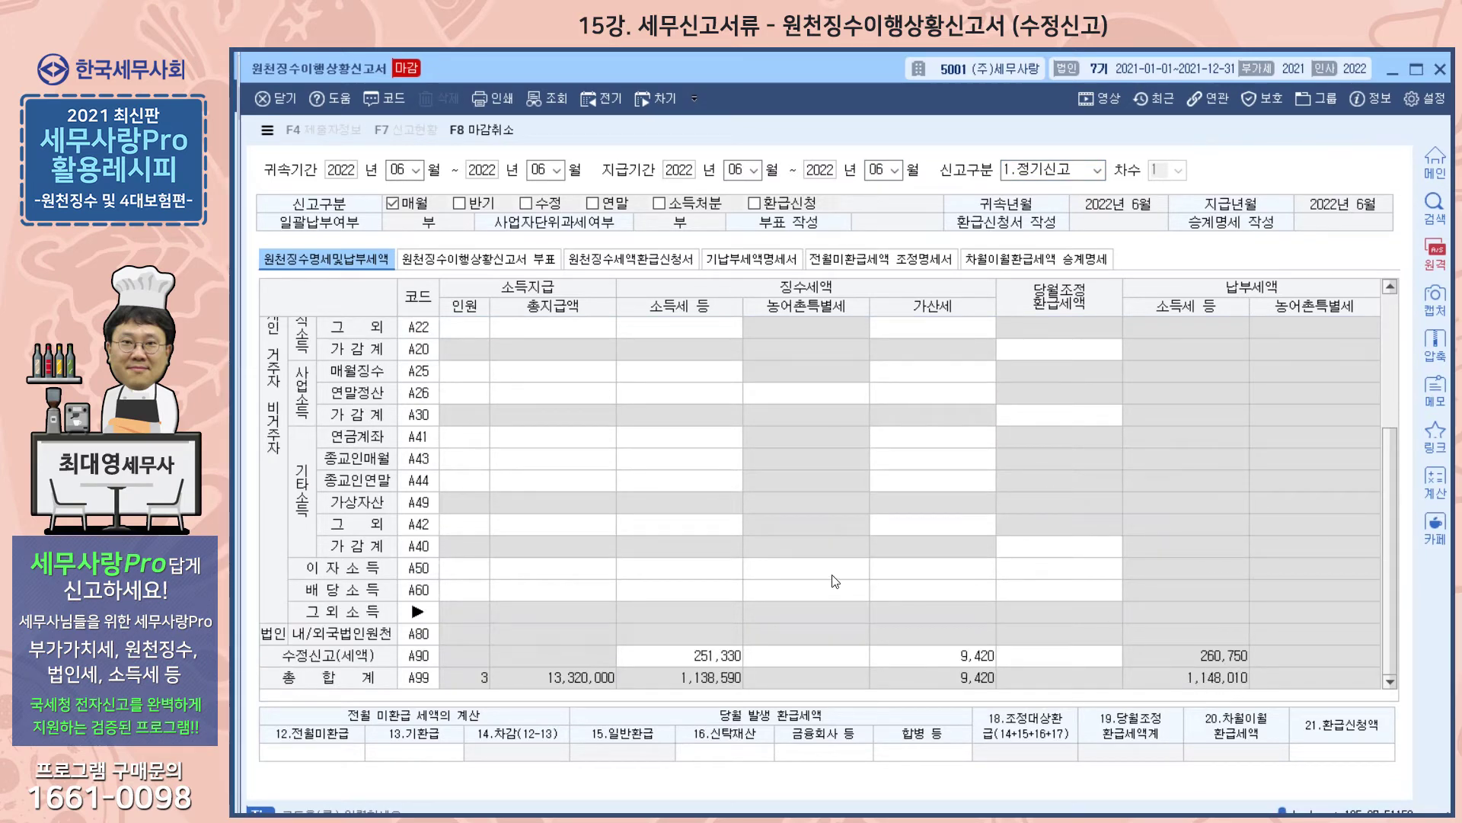
# Compare with the June 지방소득세납부서(명세서) and return to the 원천징수이행상황신고서
pyautogui.moveTo(234, 447)
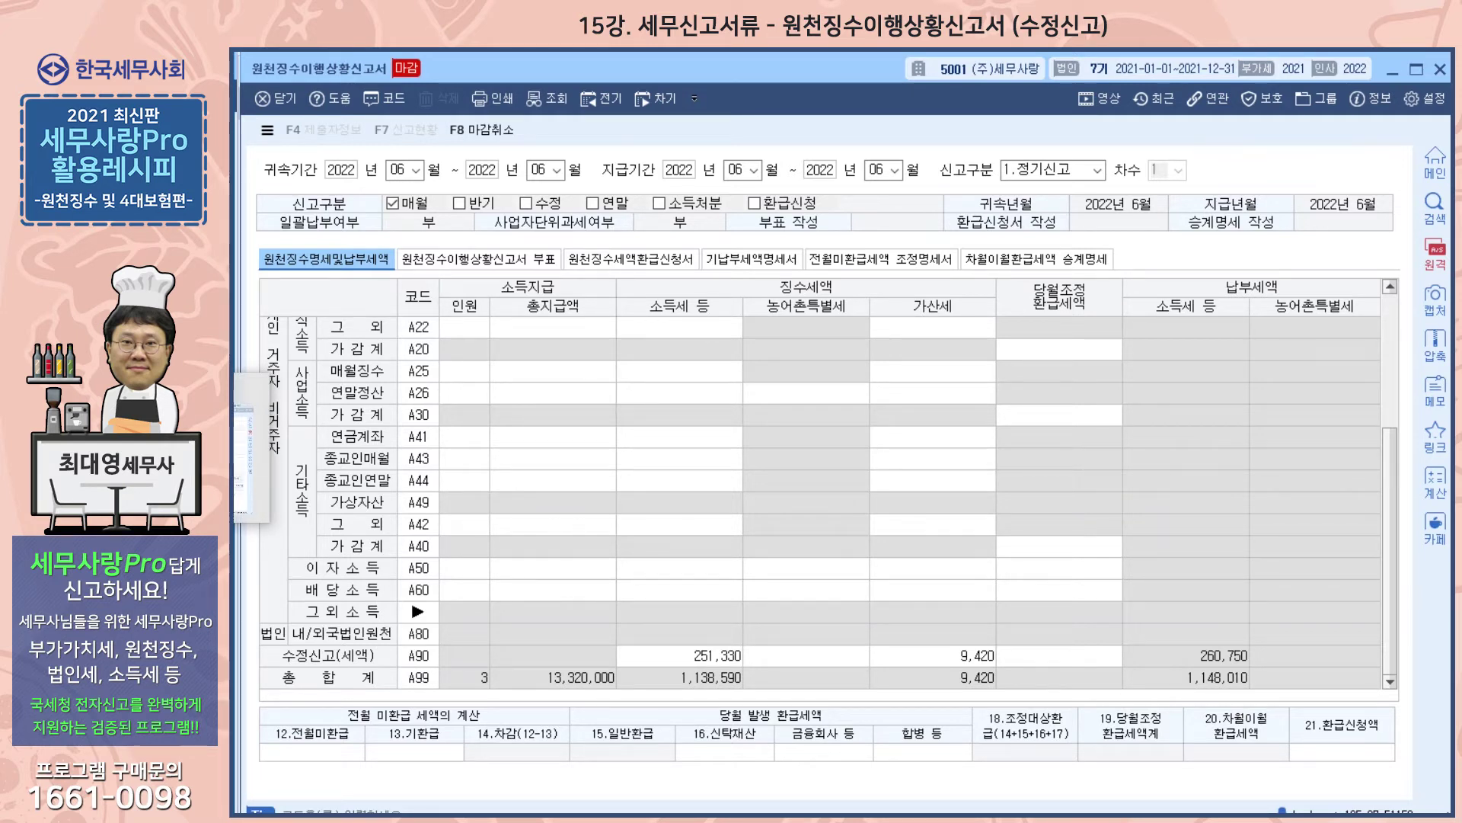
pyautogui.click(252, 449)
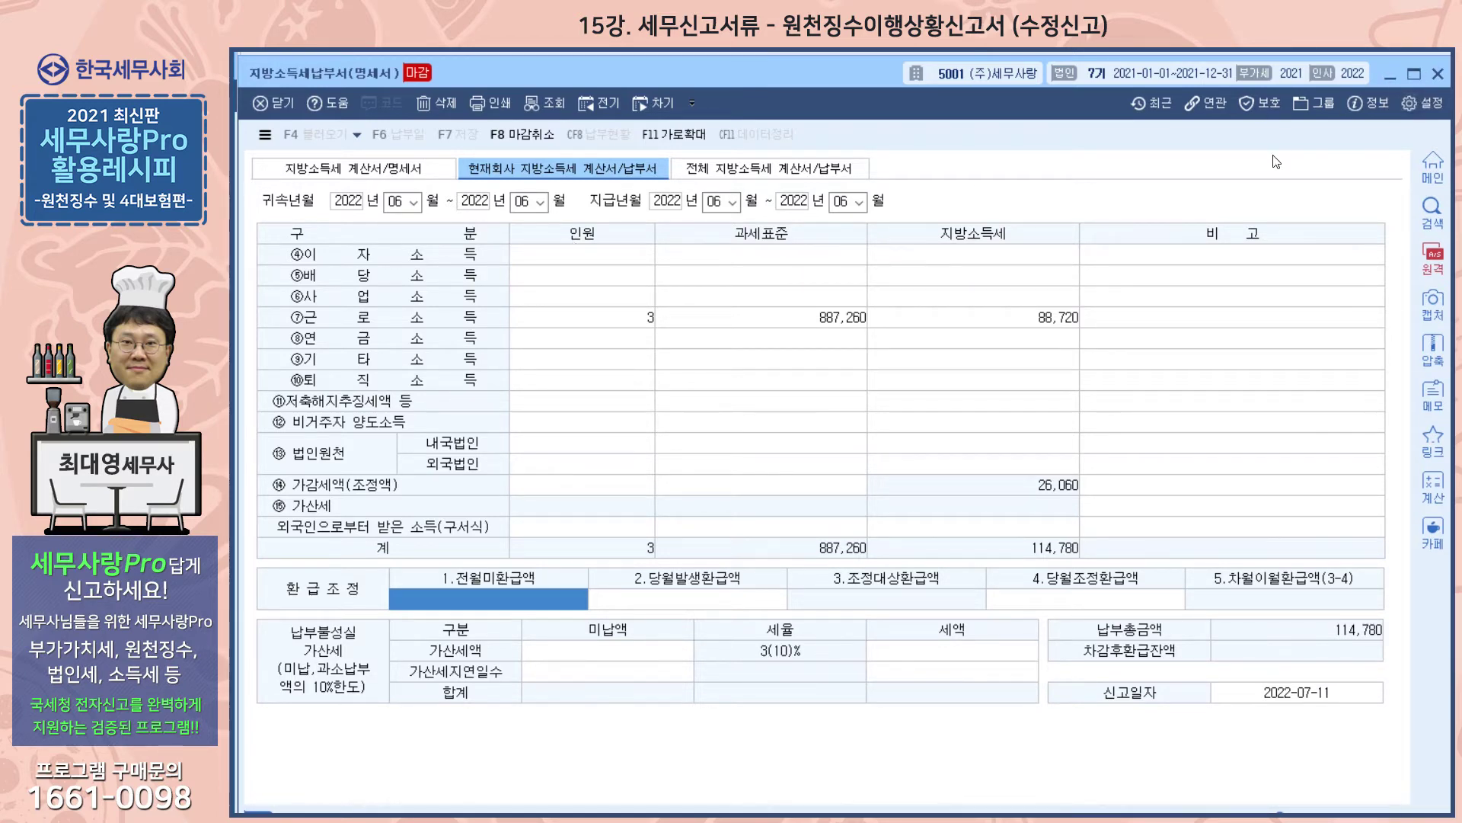
pyautogui.click(1388, 76)
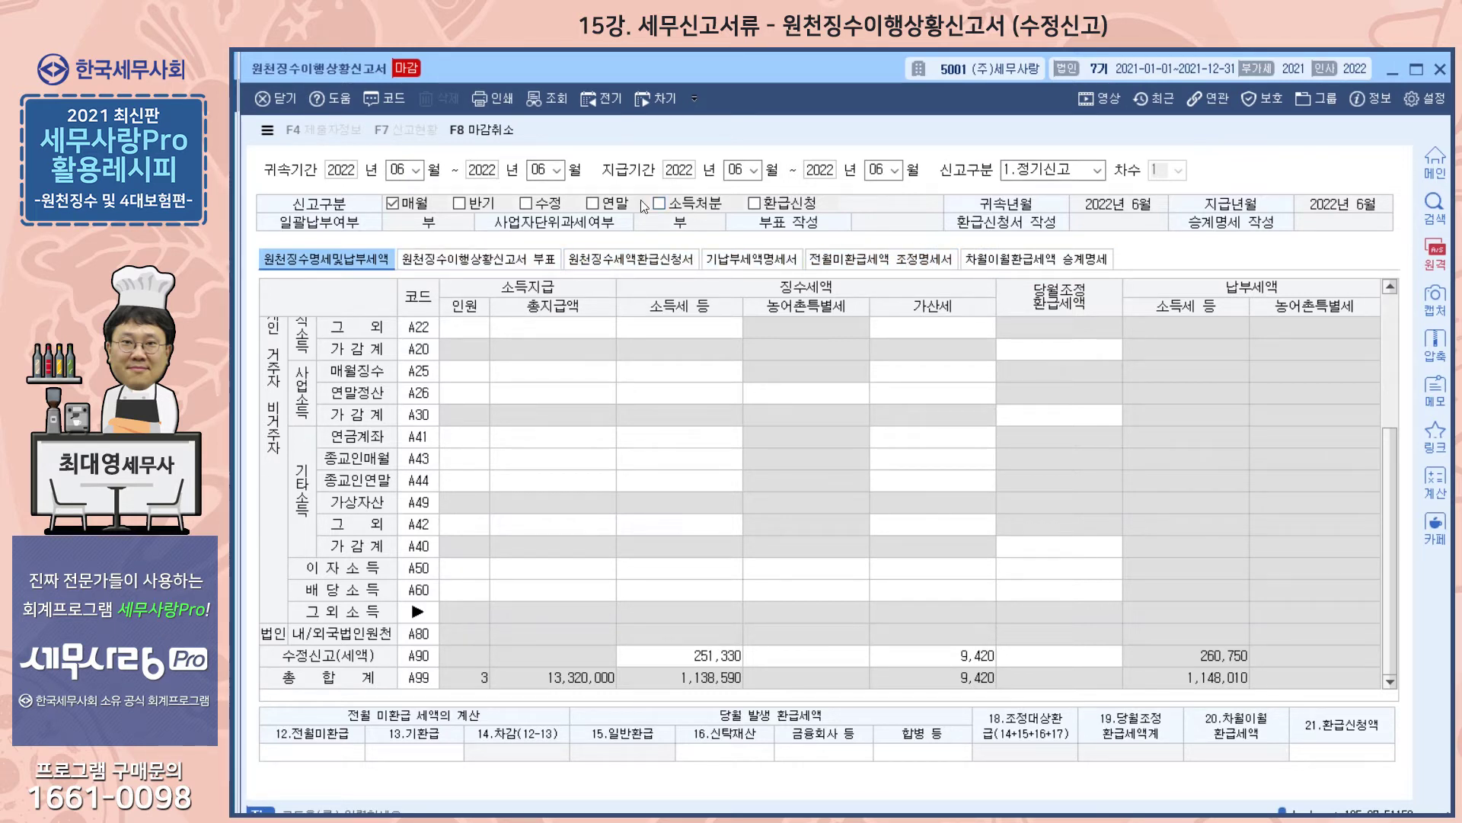
# Reload the June 2022 정기신고 and examine the 소득세 등, 가산세 and 납부세액 amounts in the A90 수정신고(세액) row
pyautogui.click(1097, 170)
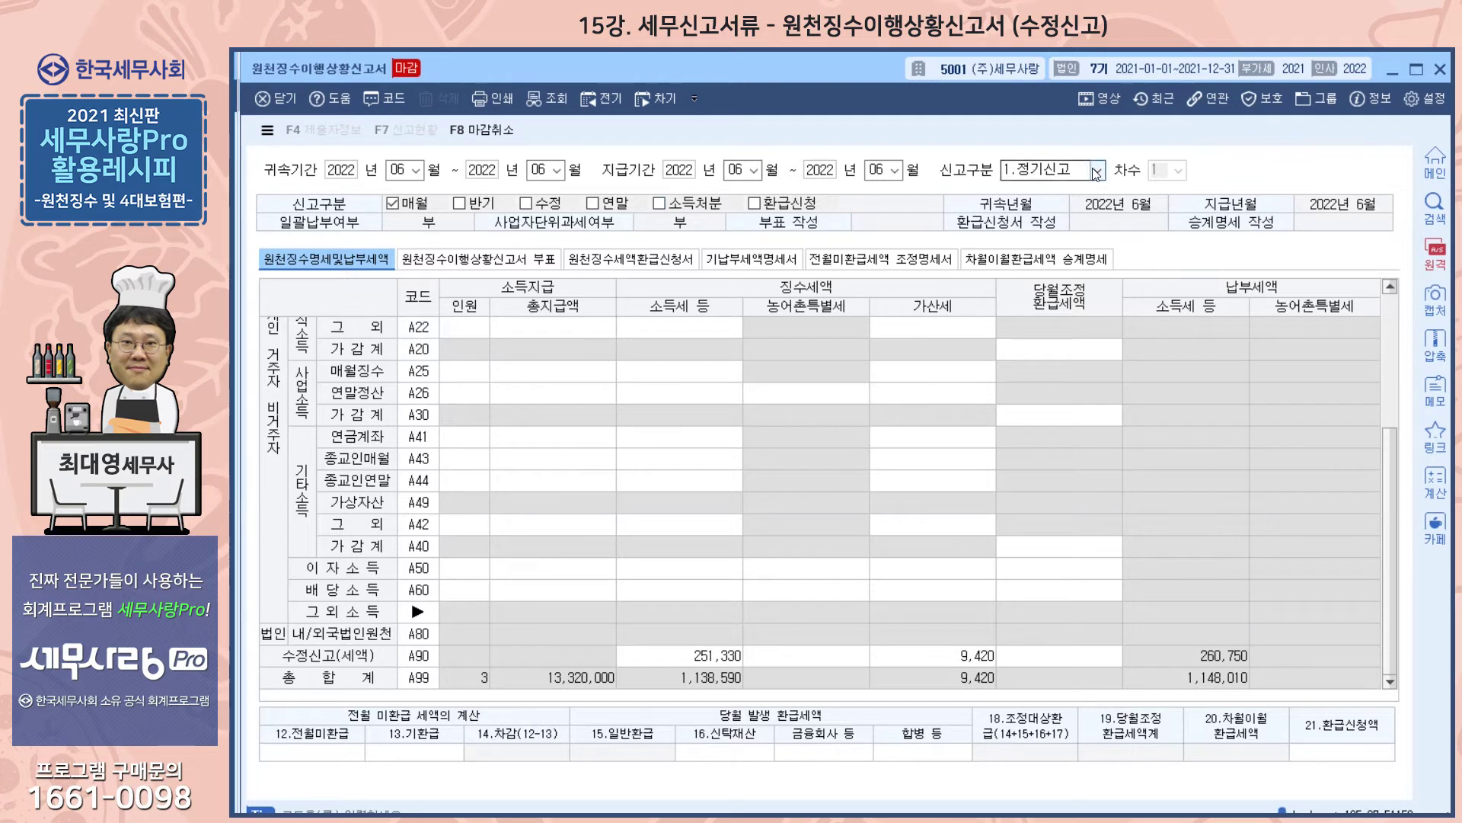
pyautogui.click(1241, 170)
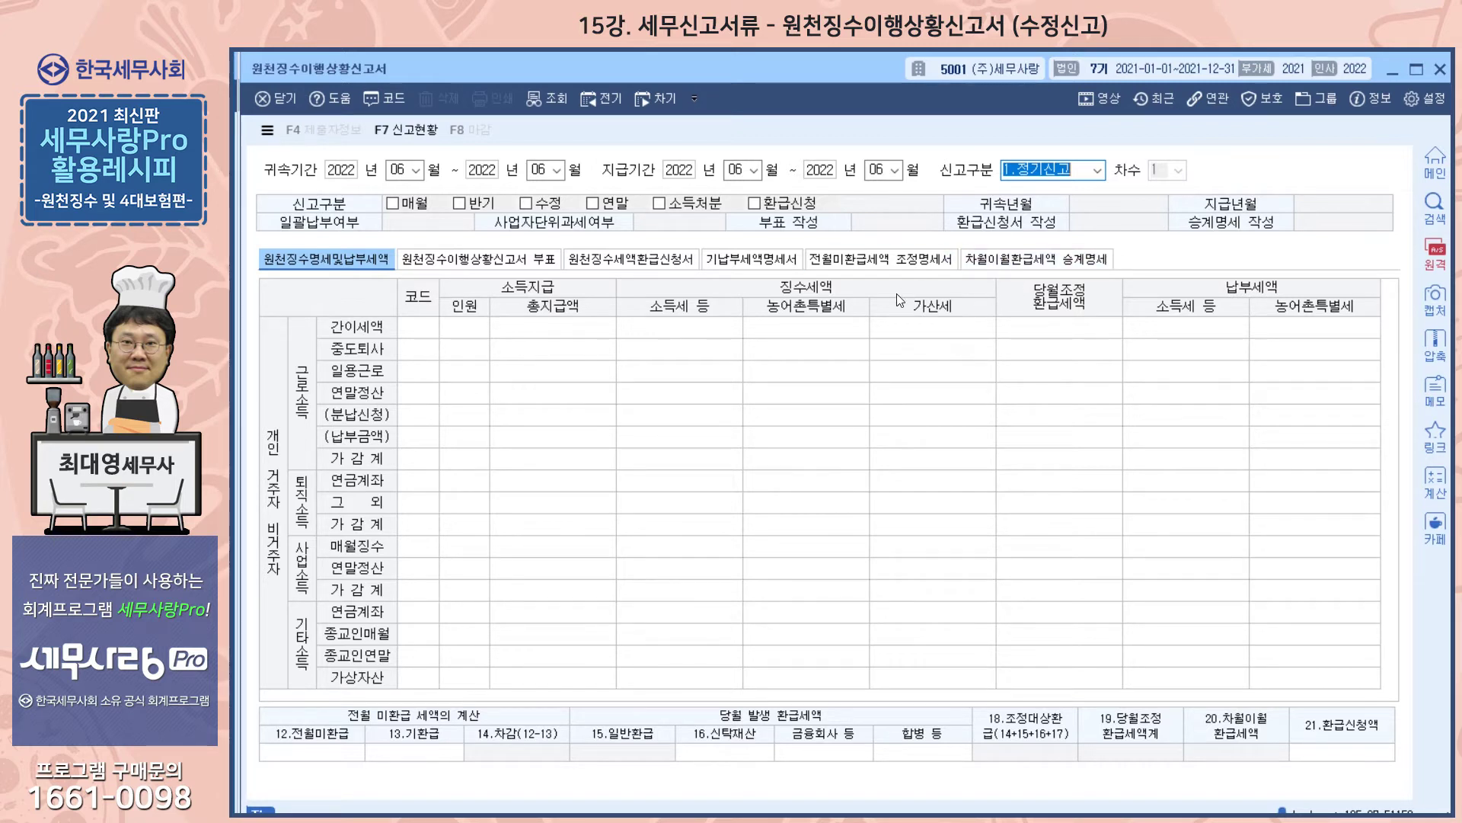
pyautogui.press('Return')
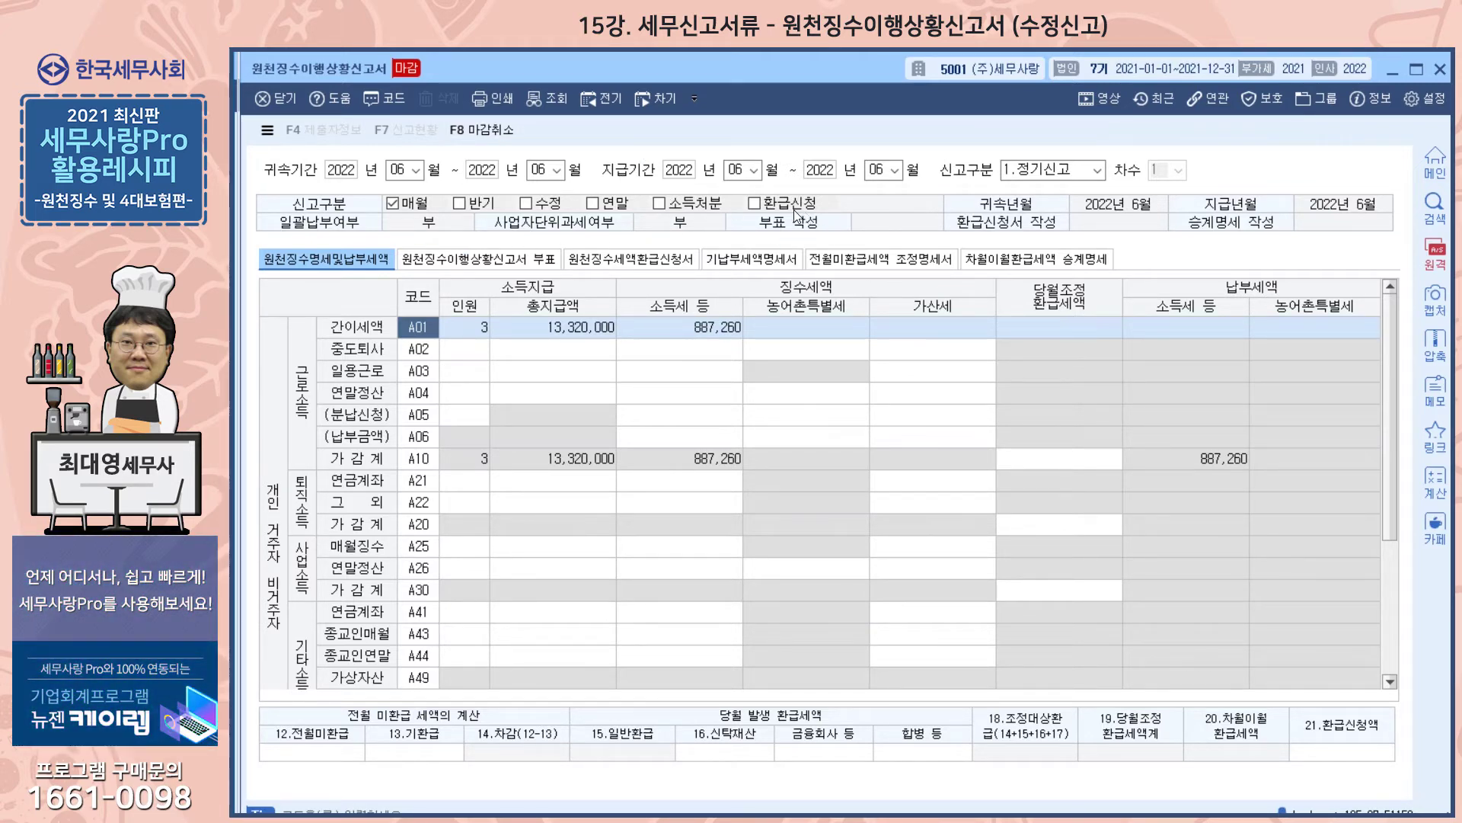
pyautogui.scroll(-3, 694, 326)
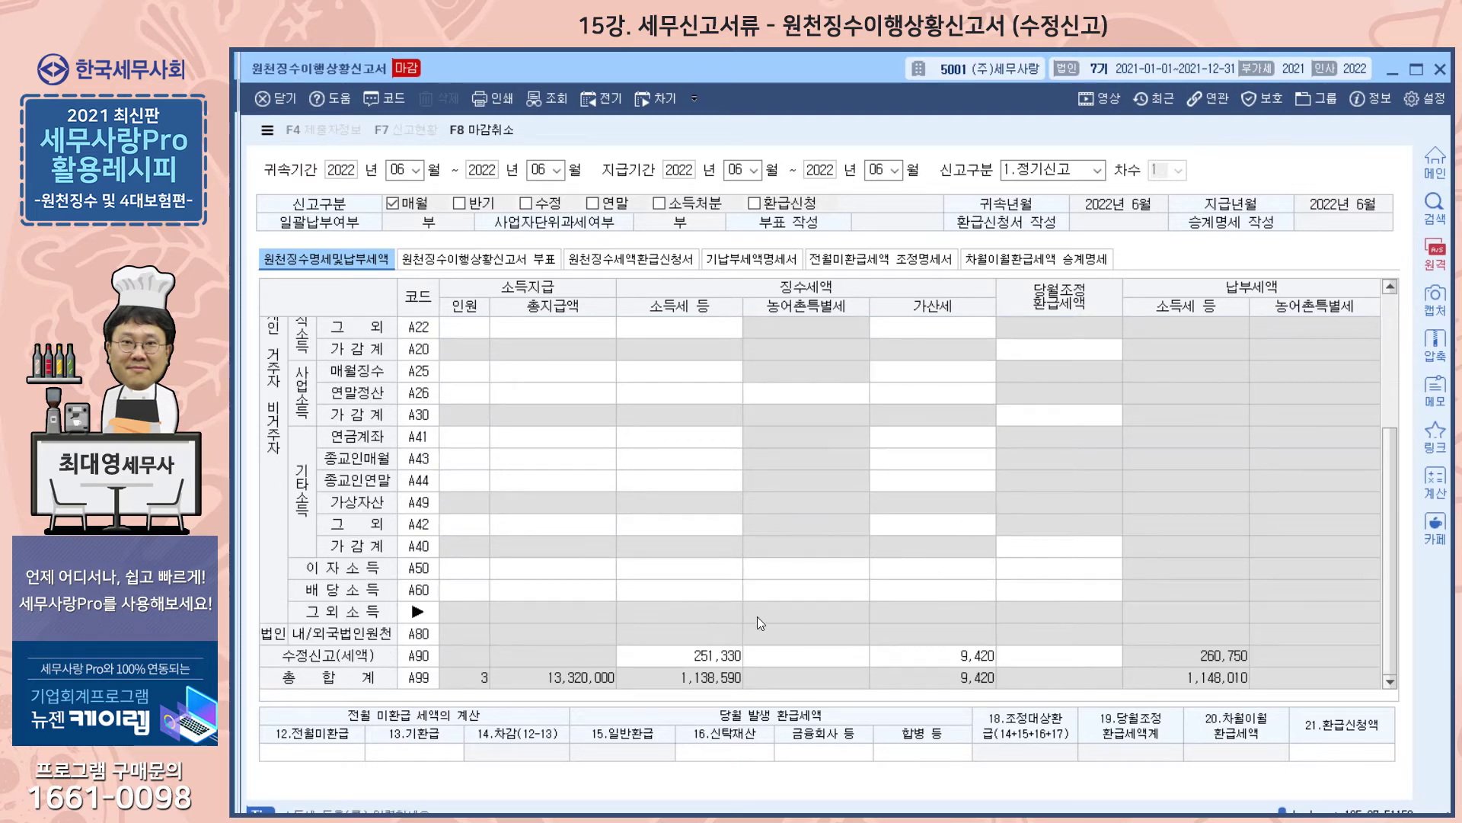
pyautogui.click(716, 656)
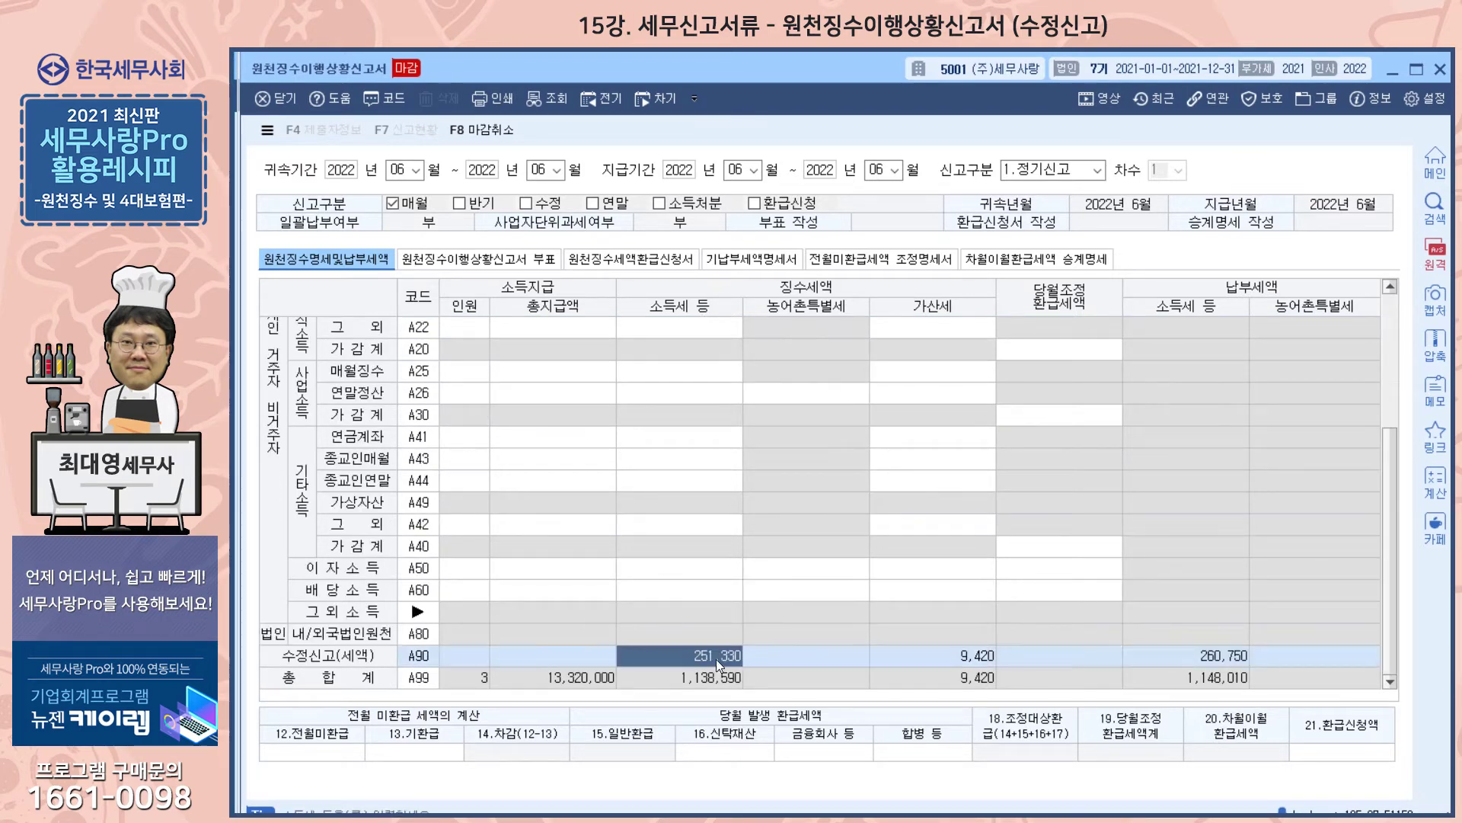
pyautogui.click(961, 659)
pyautogui.click(1217, 657)
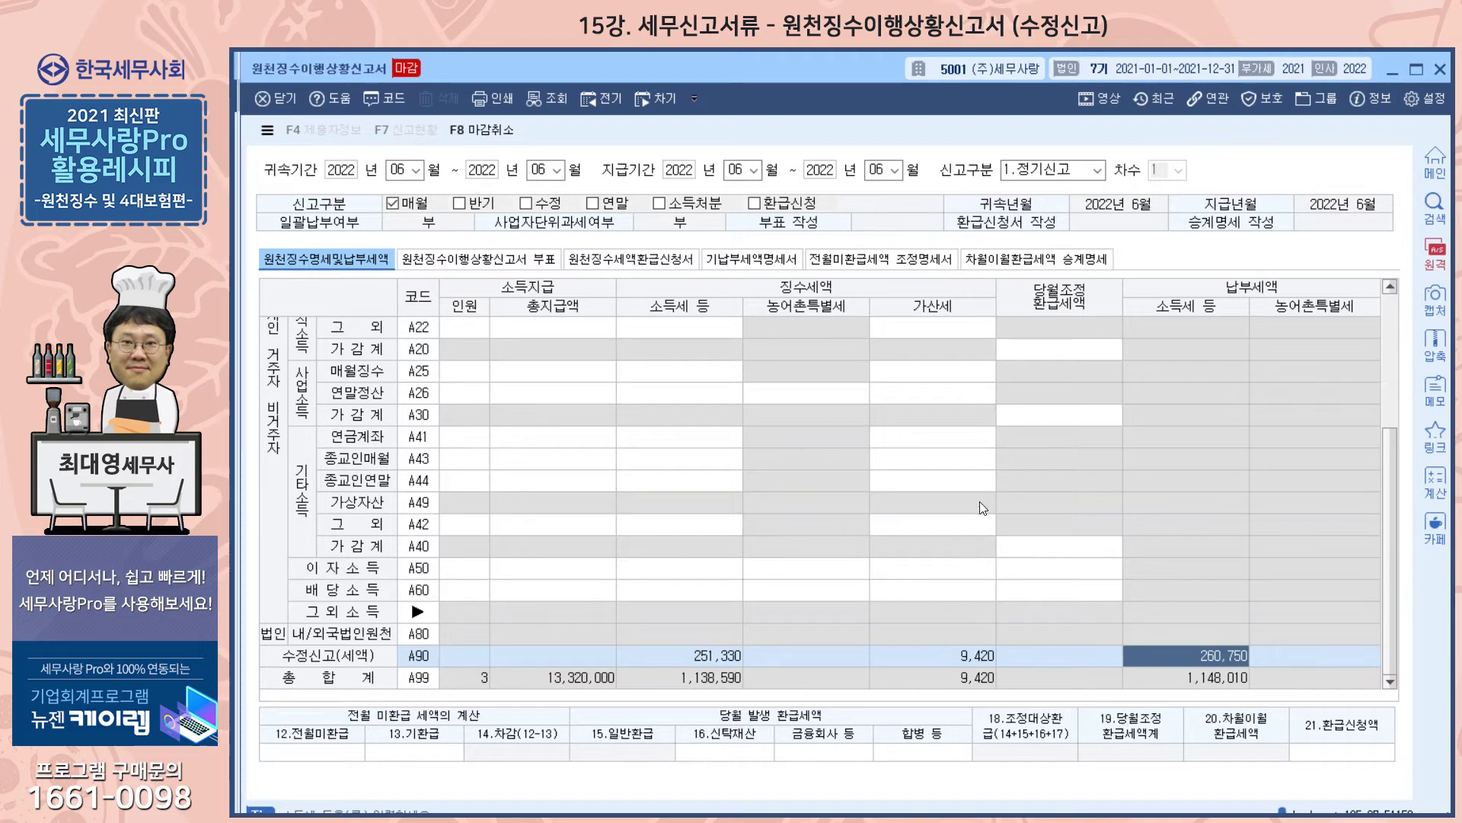
pyautogui.scroll(3, 980, 501)
pyautogui.scroll(-3, 1004, 488)
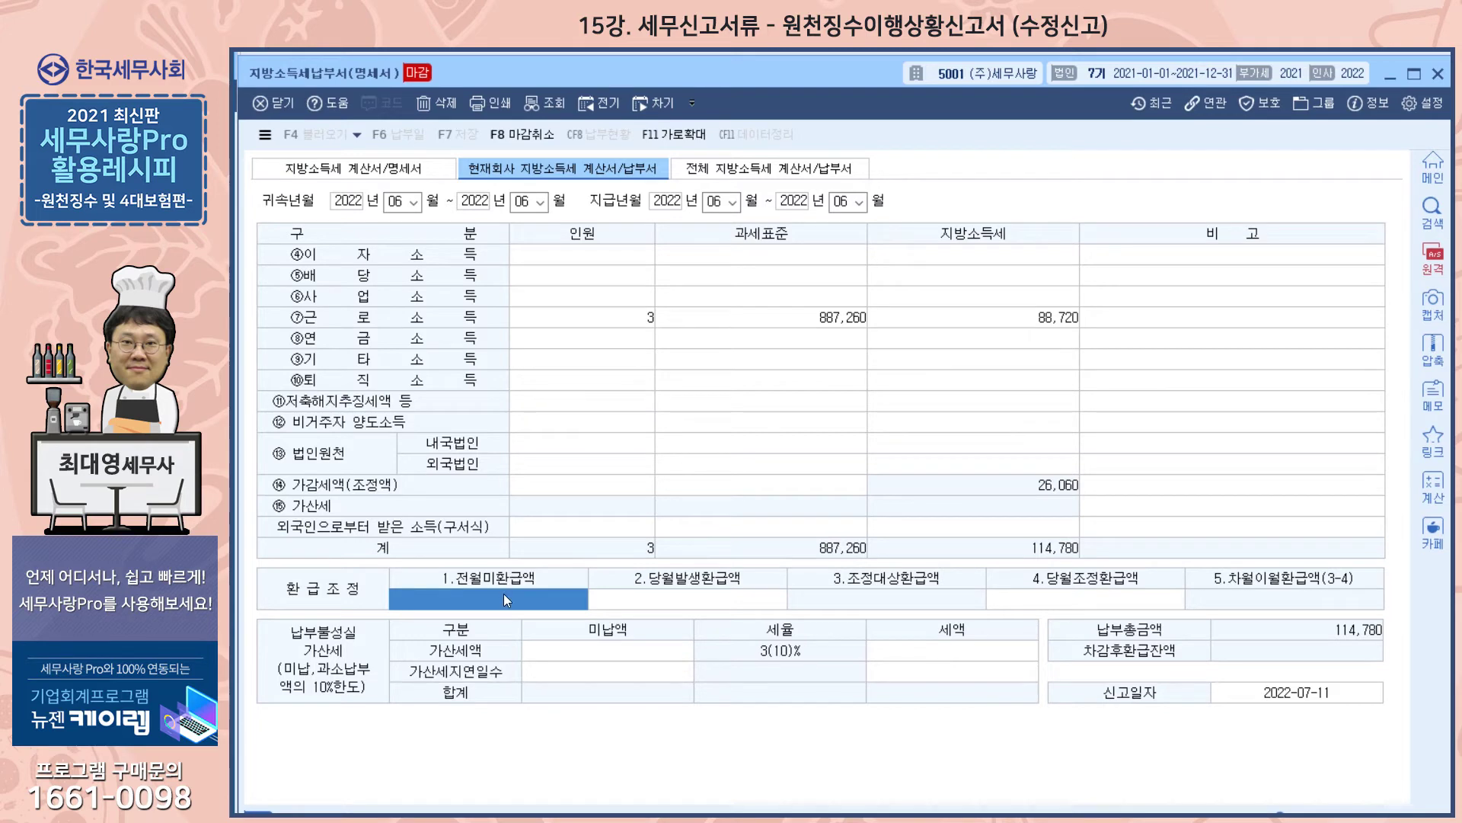
# Review the 가산대상 추가납부액 section of the 가감조정내역 in the June local income tax statement, and return to the 원천징수이행상황신고서
pyautogui.click(636, 601)
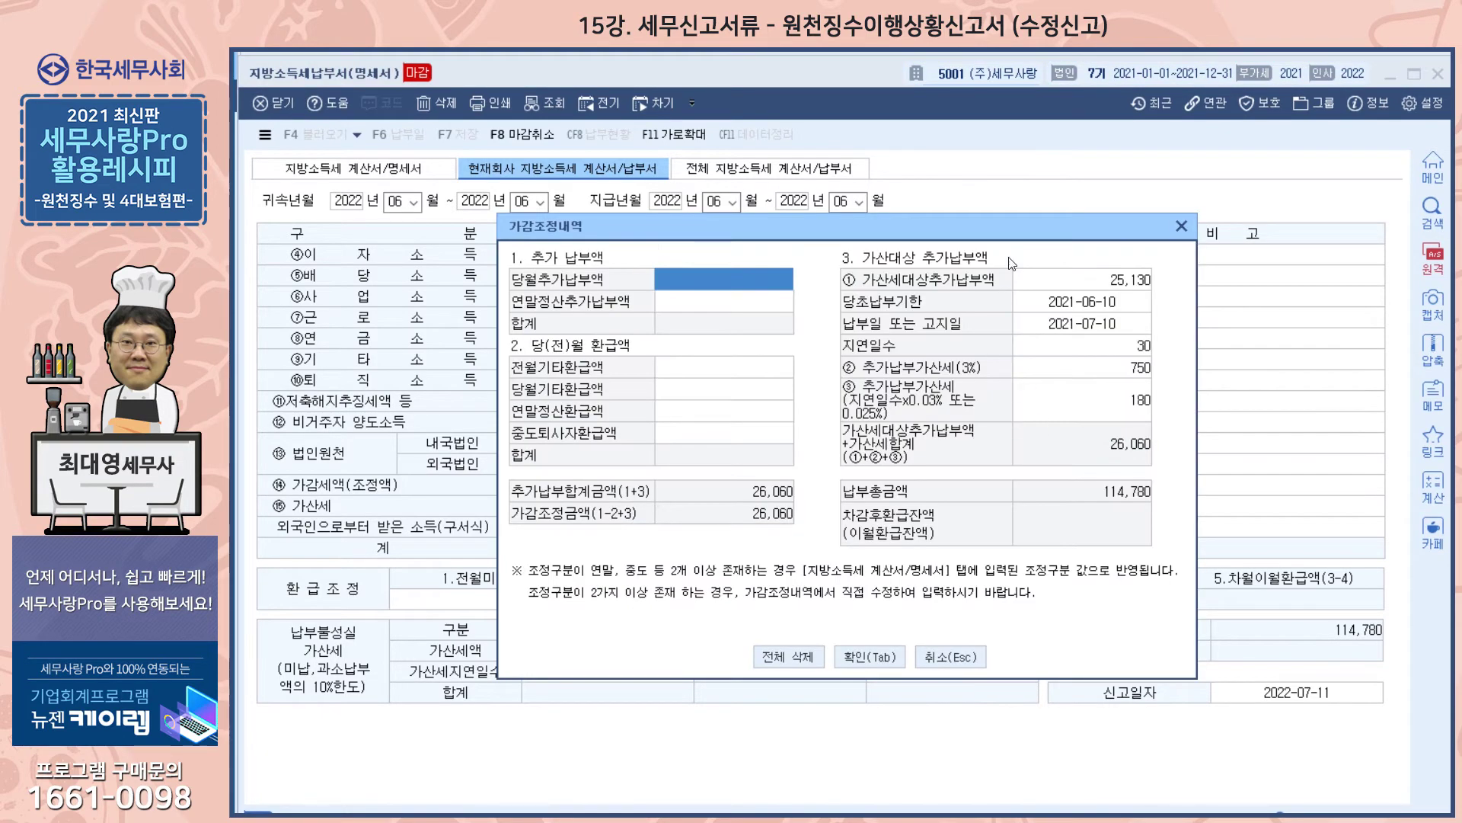
pyautogui.click(1182, 222)
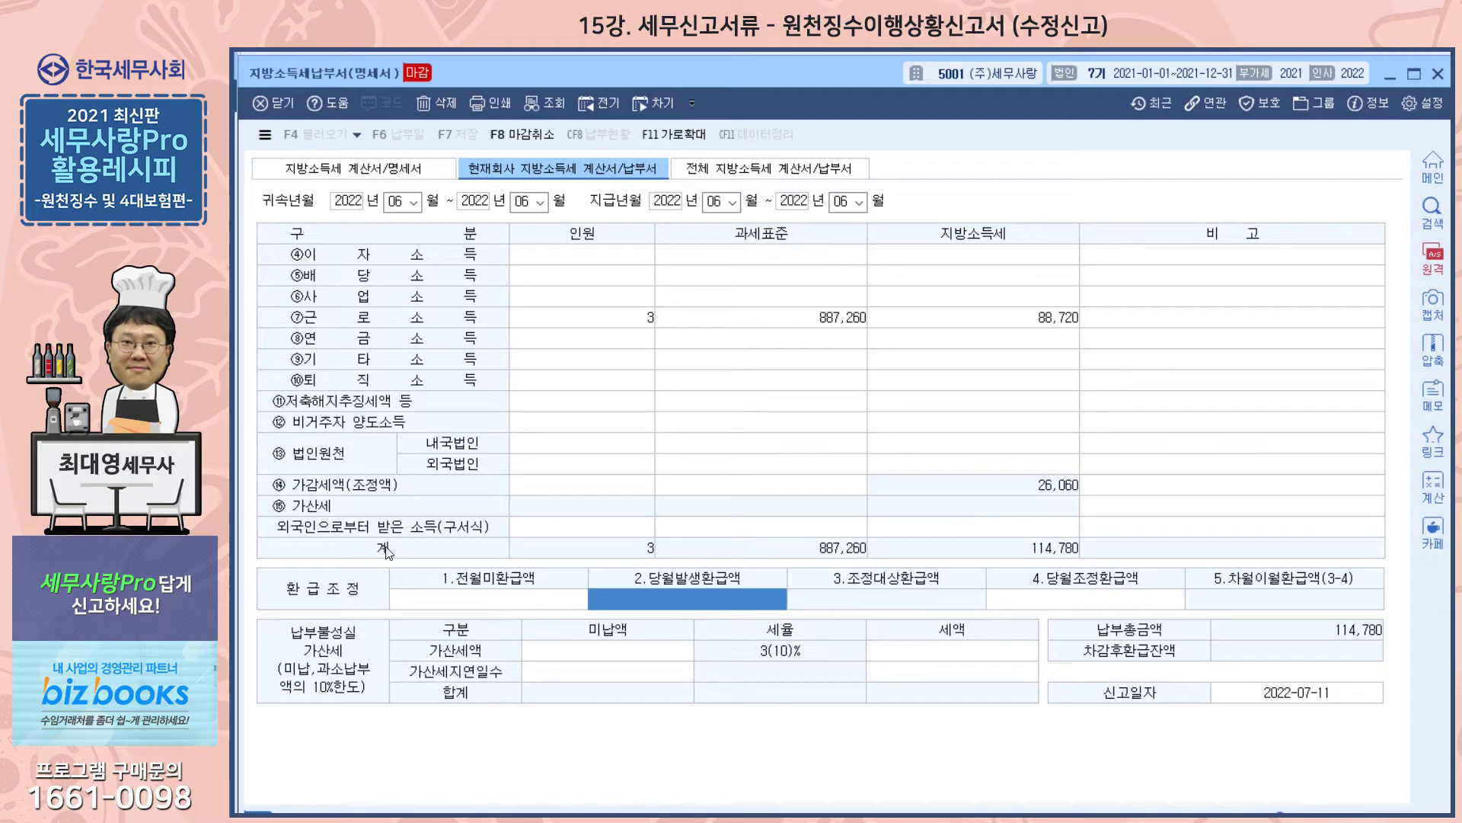
pyautogui.click(1389, 73)
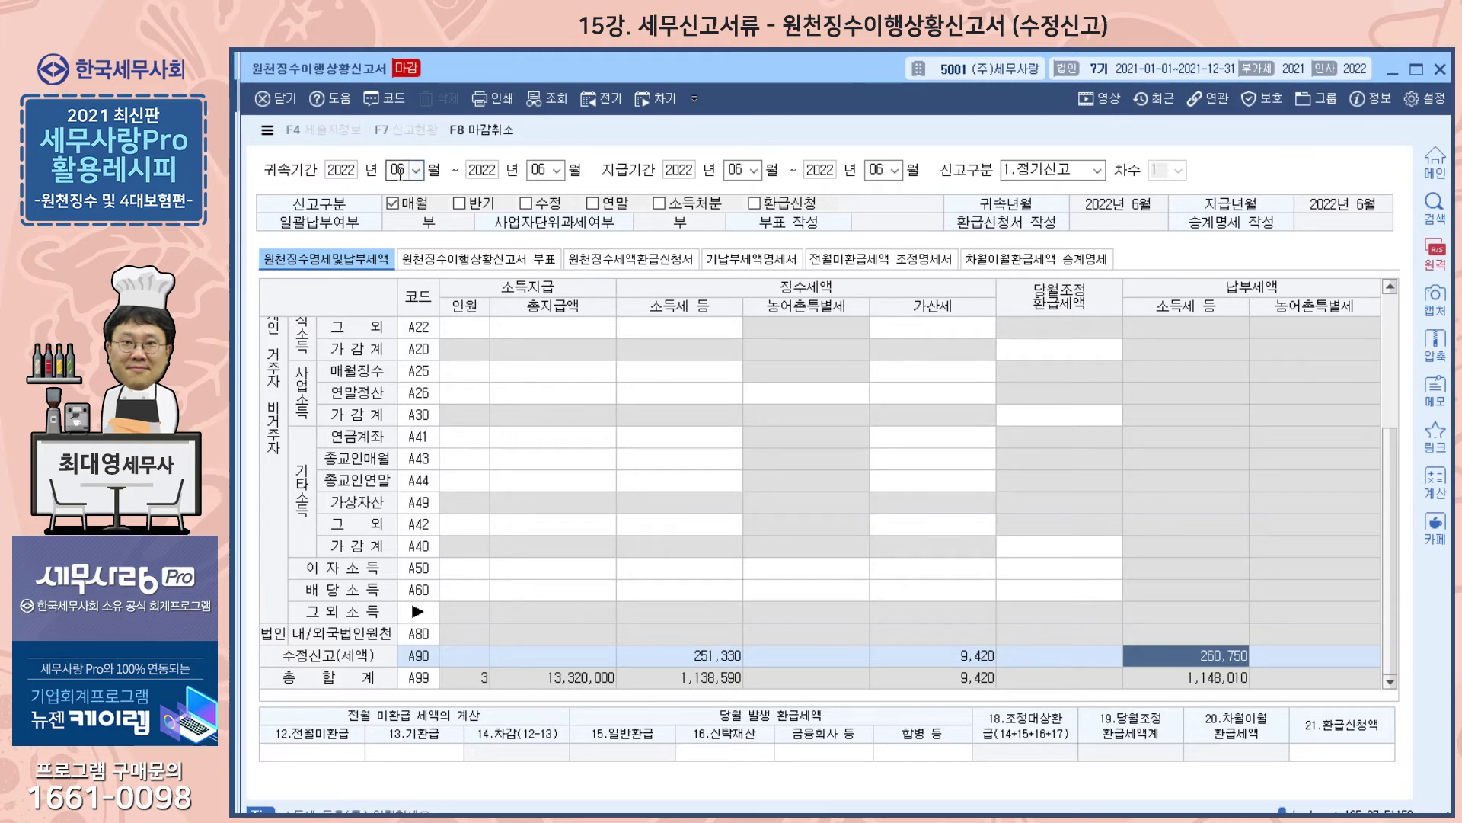
# Load the first 수정신고 (차수 1) for 귀속기간 and 지급기간 April 2022 in the 원천징수이행상황신고서
pyautogui.click(400, 172)
pyautogui.write('4')
pyautogui.press('Return')
pyautogui.press('Return')
pyautogui.write('4')
pyautogui.press('Return')
pyautogui.press('Return')
pyautogui.write('4')
pyautogui.press('Return')
pyautogui.press('Return')
pyautogui.write('4')
pyautogui.press('Return')
pyautogui.write('2')
pyautogui.press('Return')
pyautogui.press('Return')
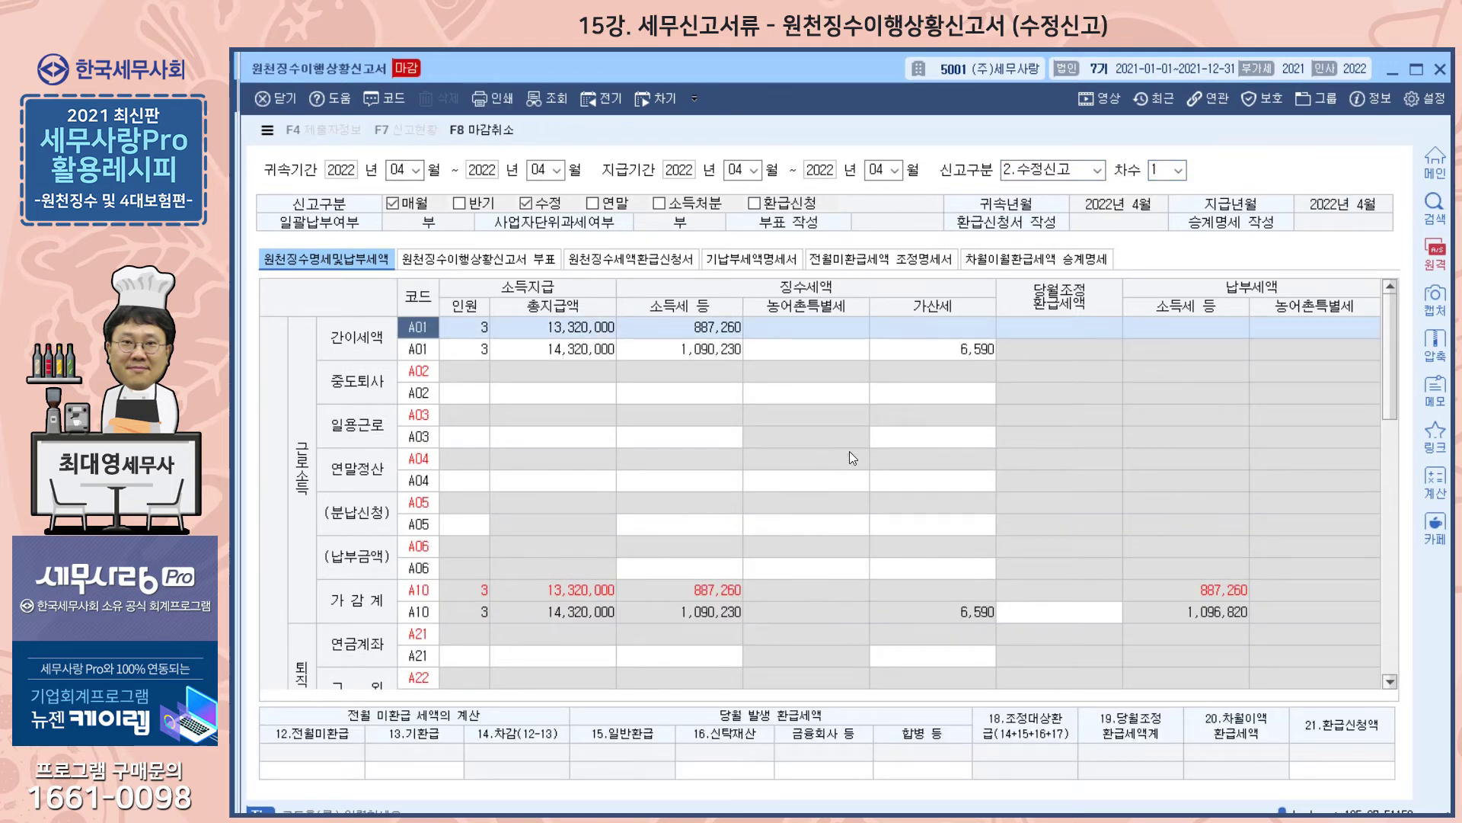
# Compare the original and amended 소득세 등, 가산세 and 납부세액 amounts in the A01 and A10 rows of April's 수정신고
pyautogui.click(736, 349)
pyautogui.click(948, 352)
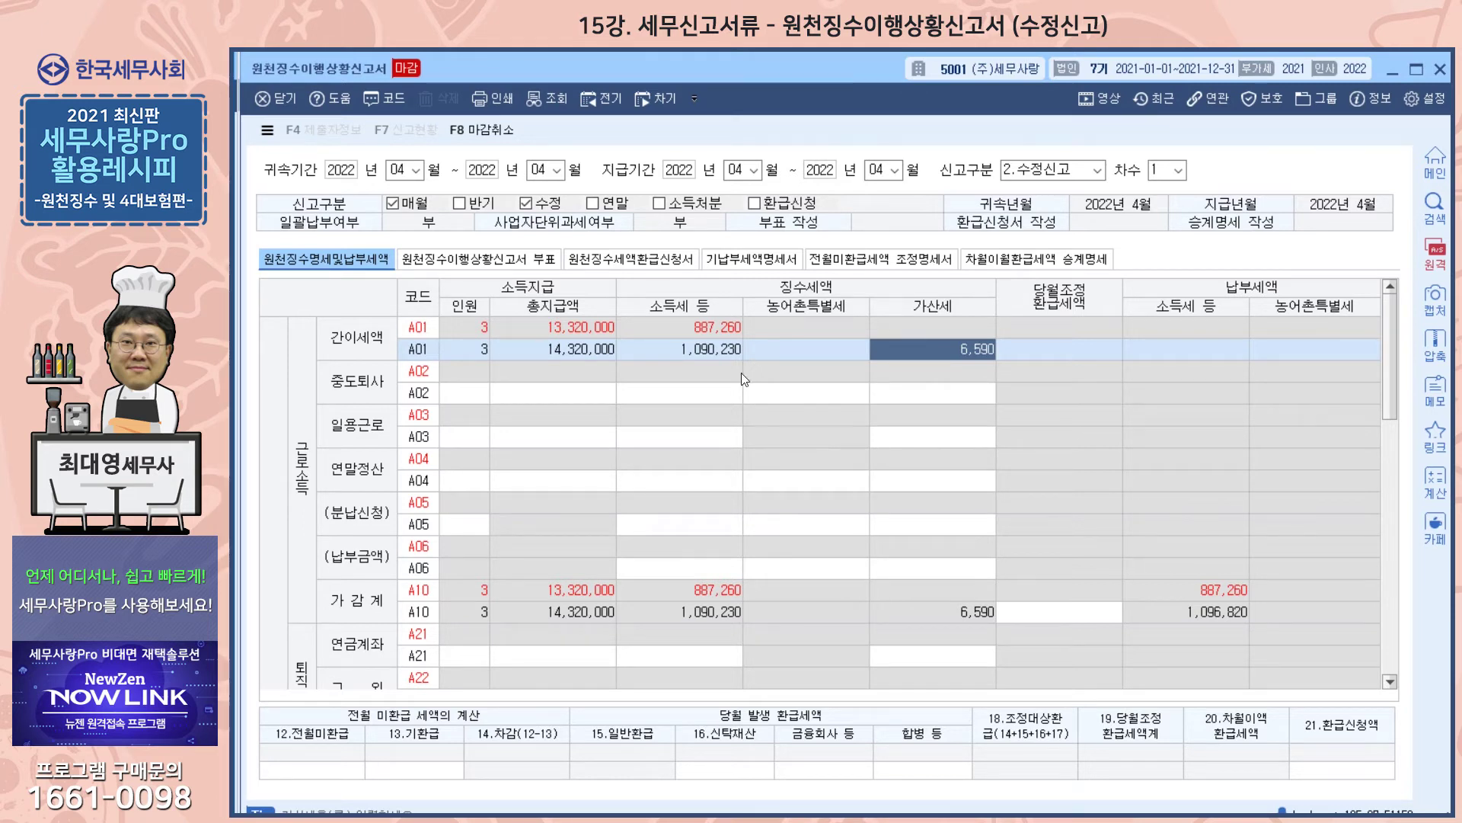
pyautogui.click(698, 327)
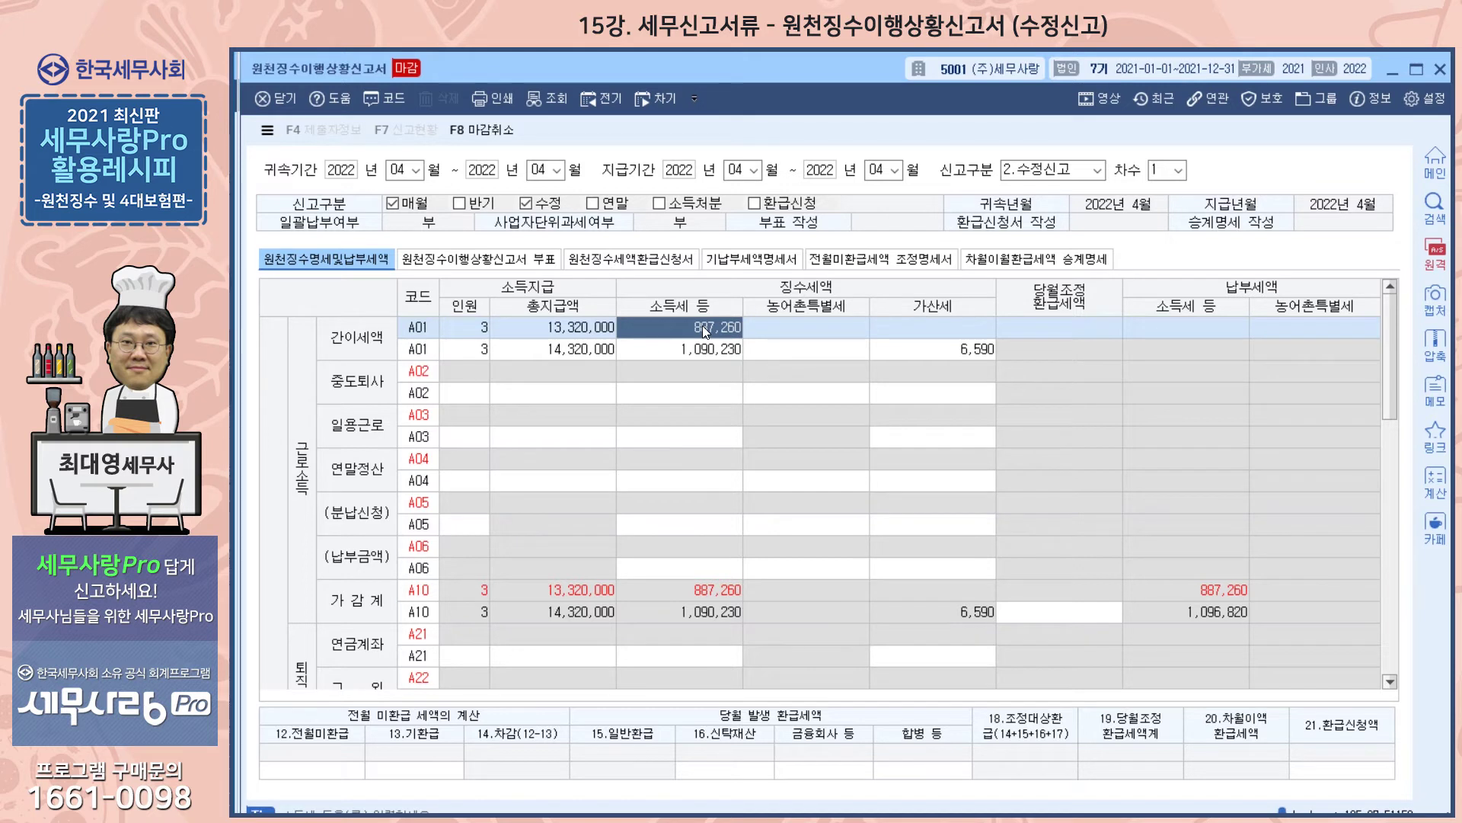
pyautogui.click(714, 591)
pyautogui.click(706, 615)
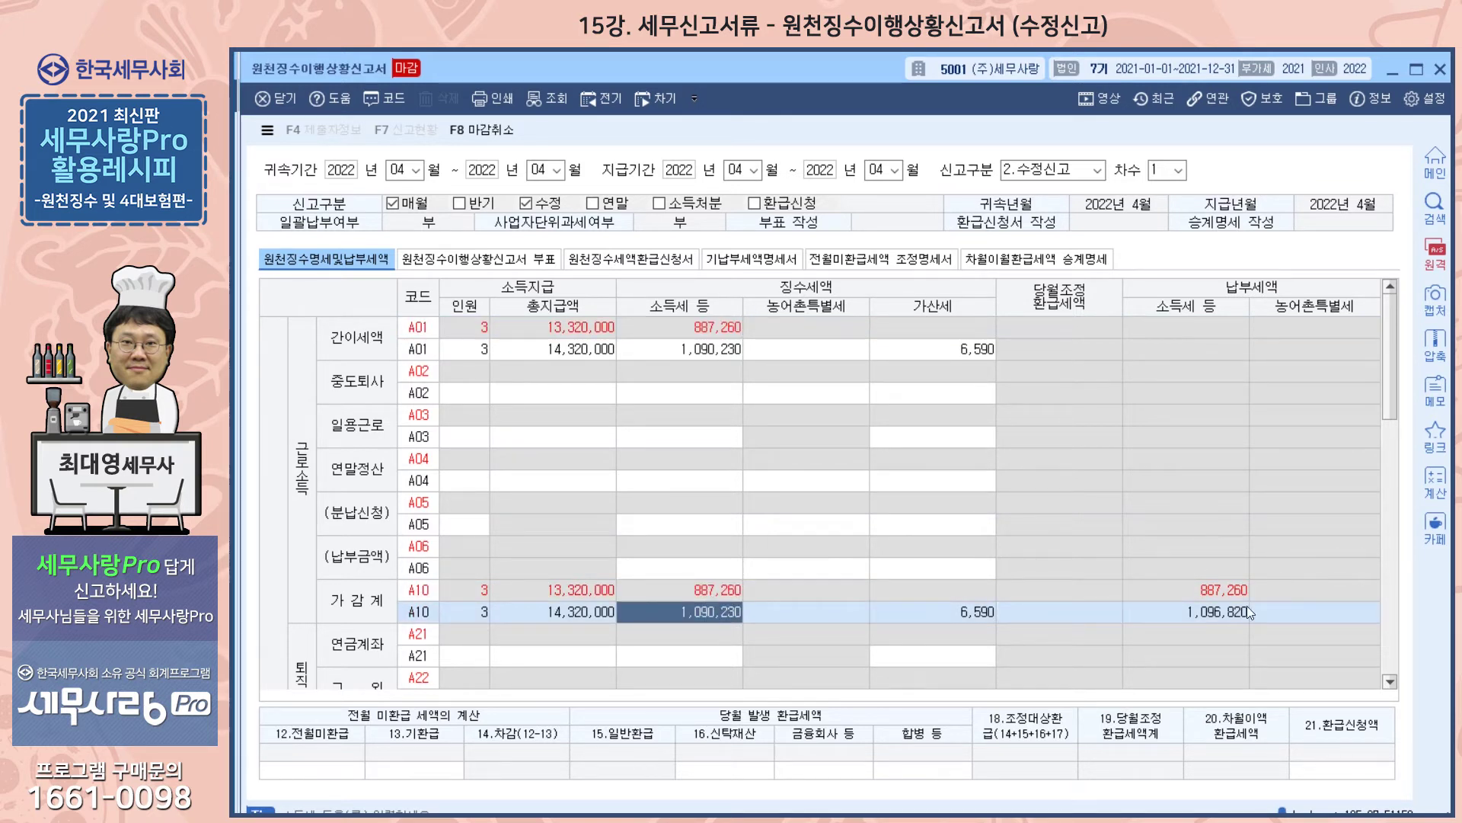
pyautogui.click(1225, 598)
pyautogui.click(1227, 611)
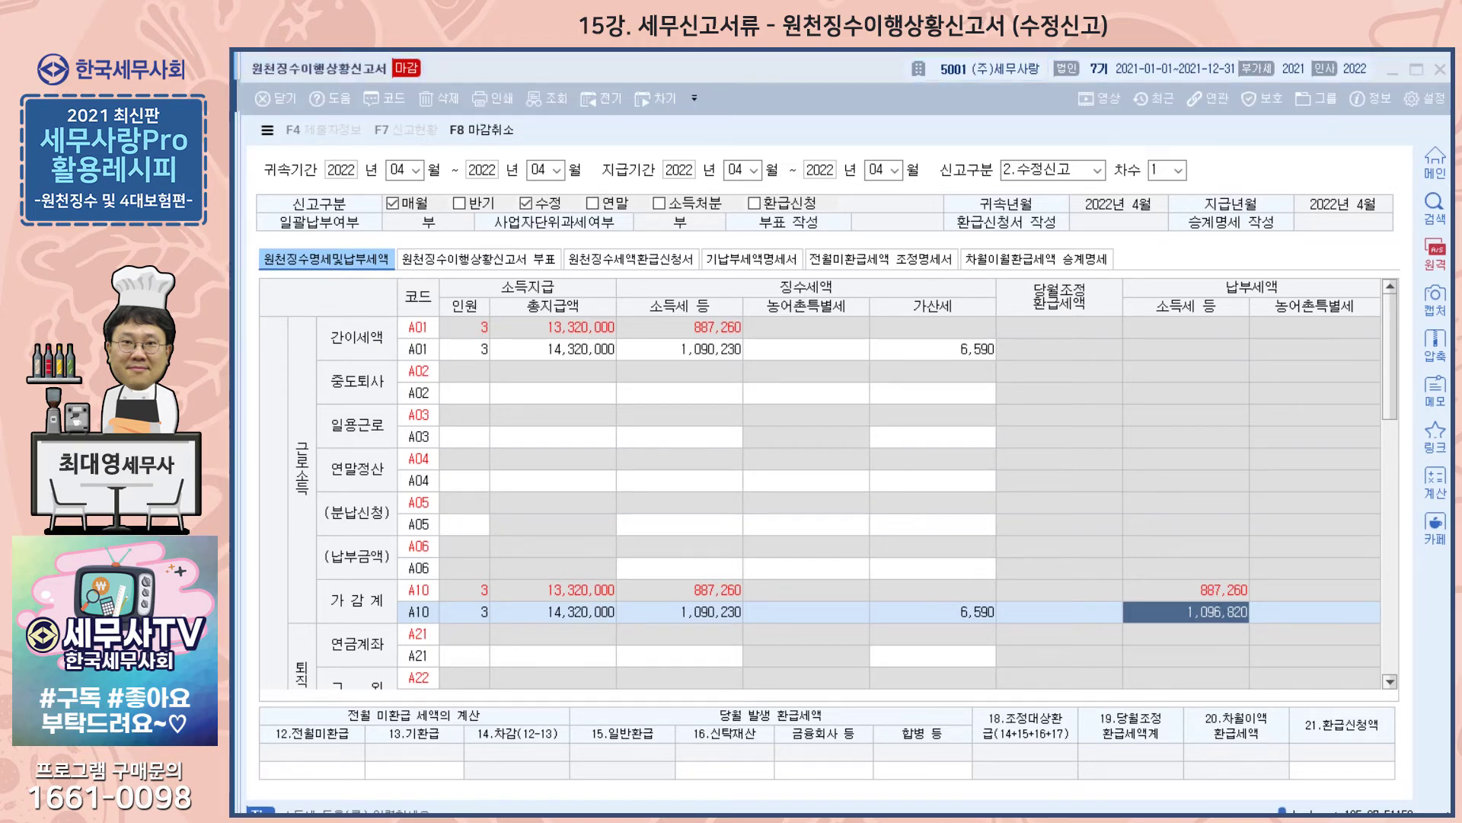
# Switch to Hometax in the browser and open the 기장대리 납부서 출력 page under 세무대리/납세관리
pyautogui.hotkey('alt', 'Tab')
pyautogui.scroll(-2, 823, 244)
pyautogui.scroll(2, 876, 229)
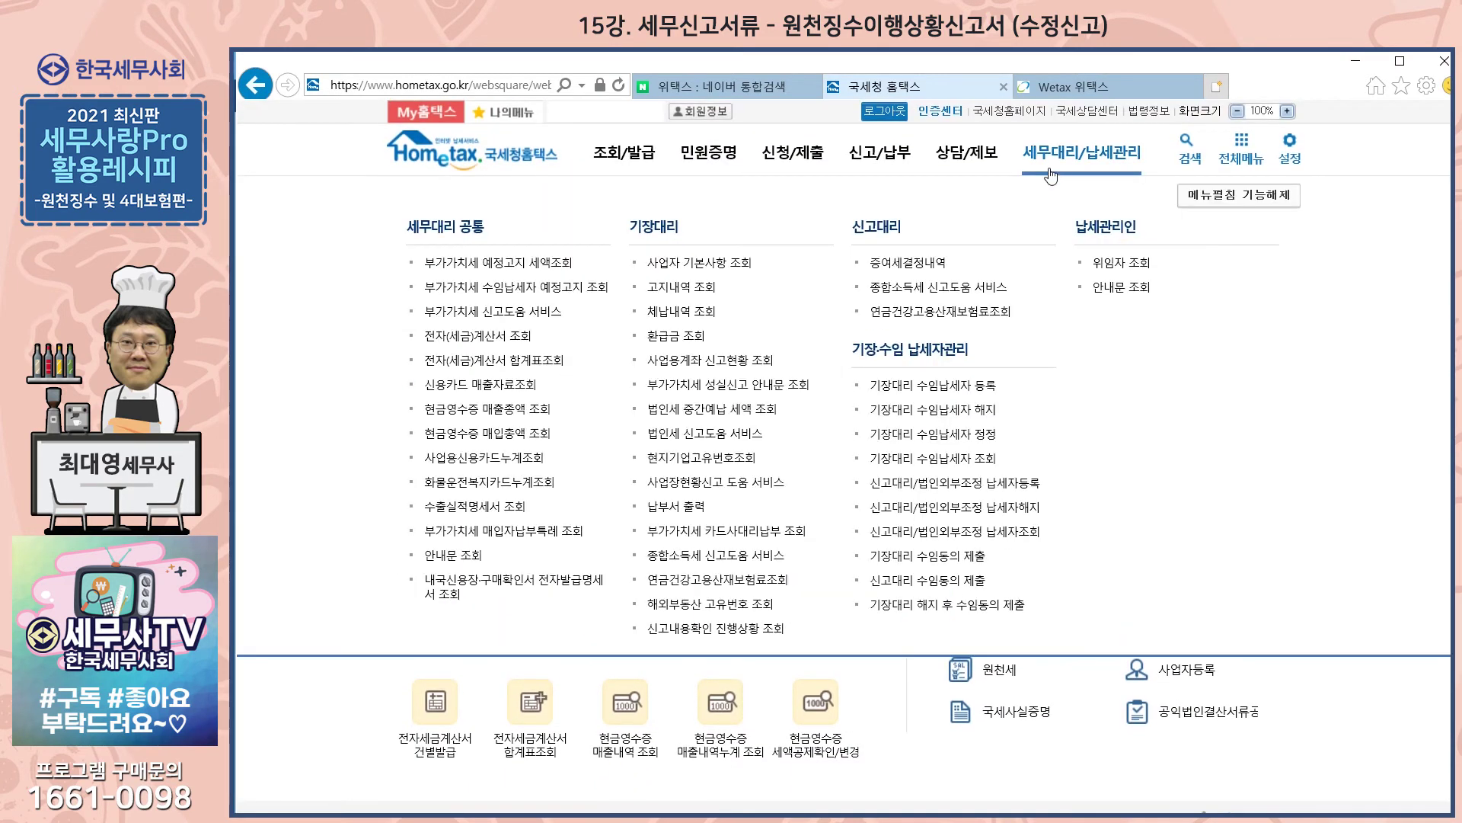
pyautogui.click(1051, 162)
pyautogui.scroll(1, 626, 369)
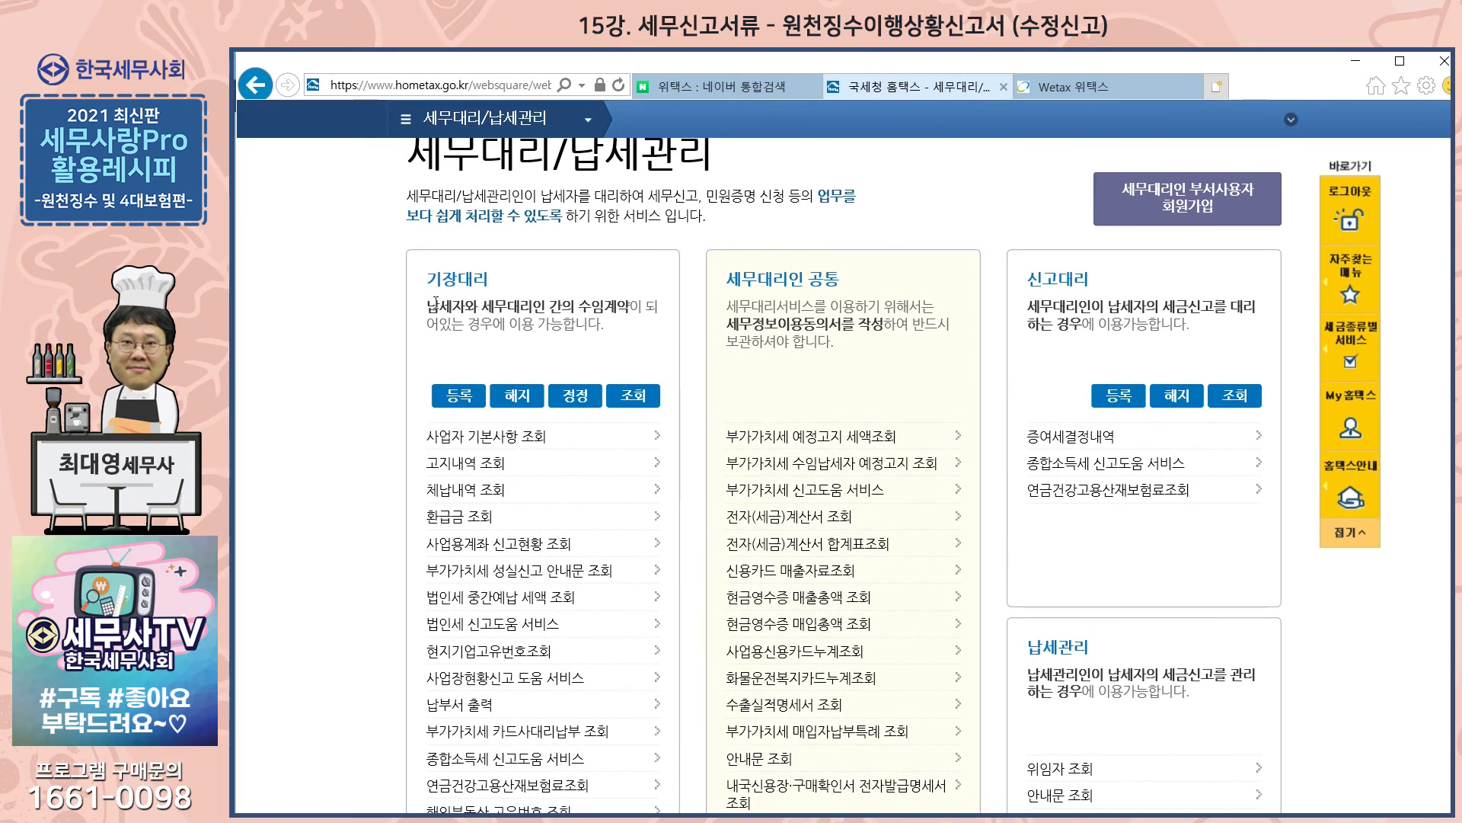
pyautogui.scroll(-4, 563, 313)
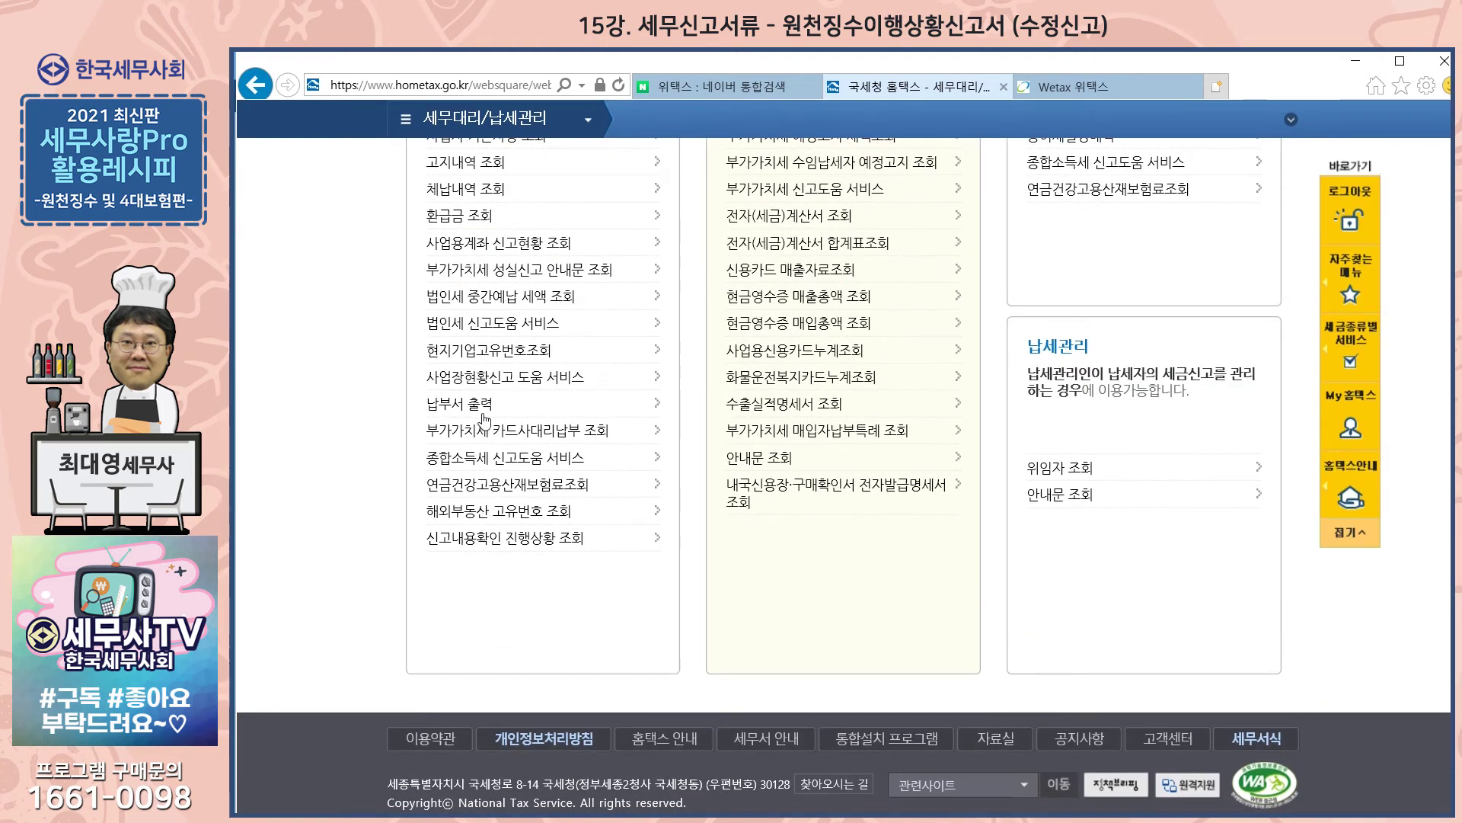
pyautogui.click(457, 412)
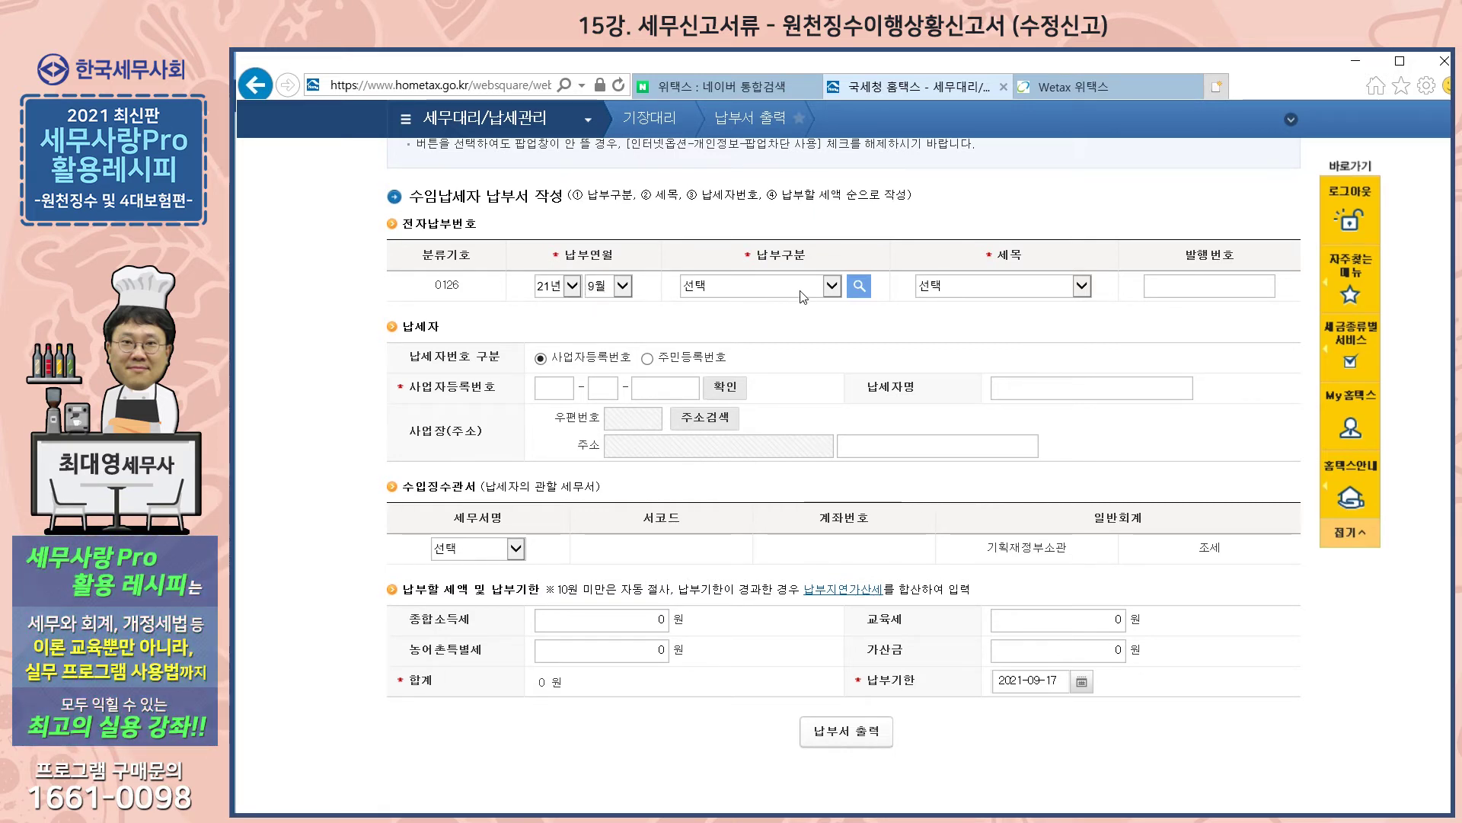
# Set the payment slip's 납부구분 to 4 원천분자납 and its 세목 to 14 근로소득세(갑)
pyautogui.click(832, 287)
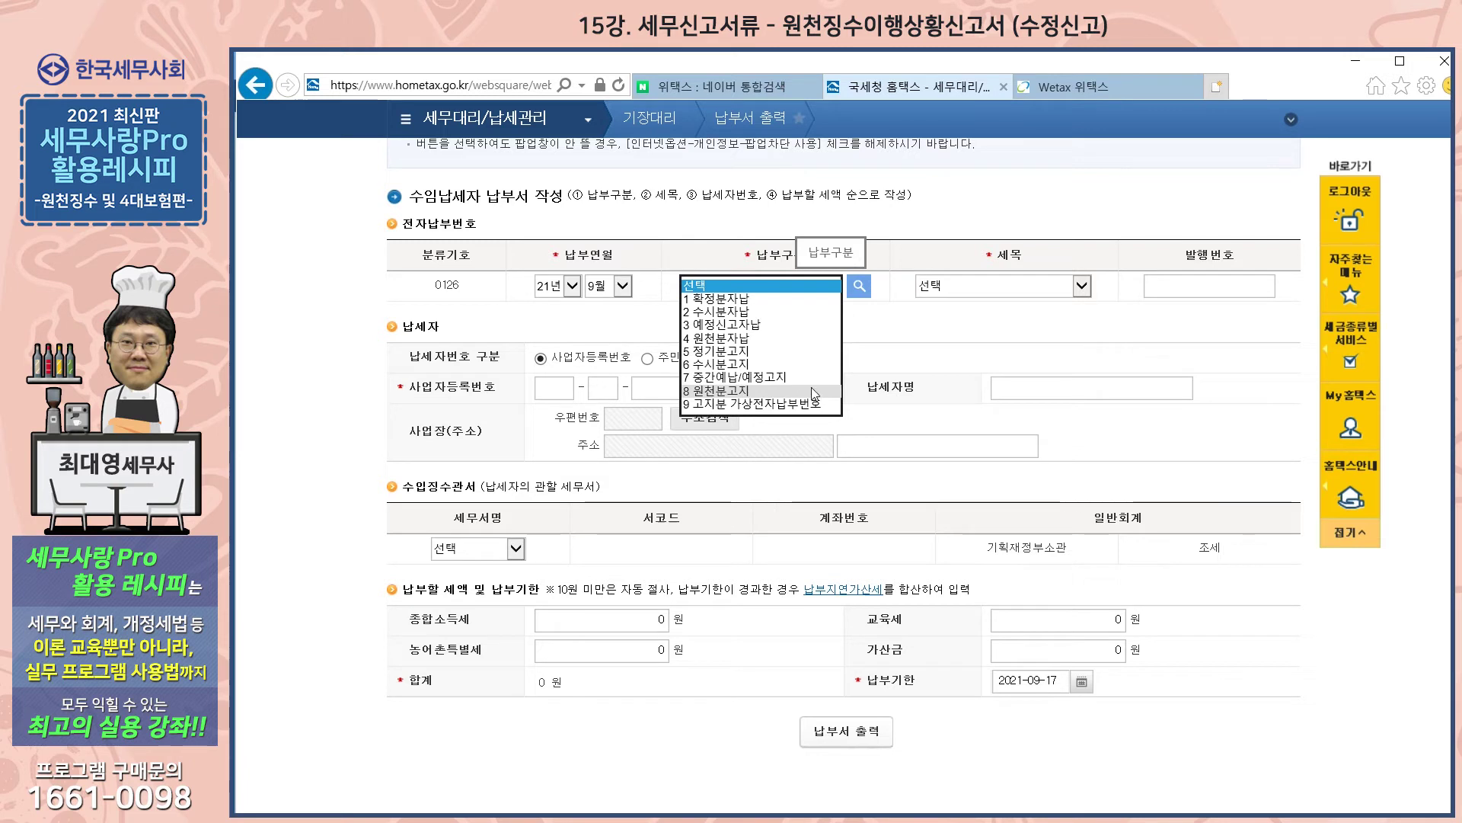
pyautogui.click(732, 340)
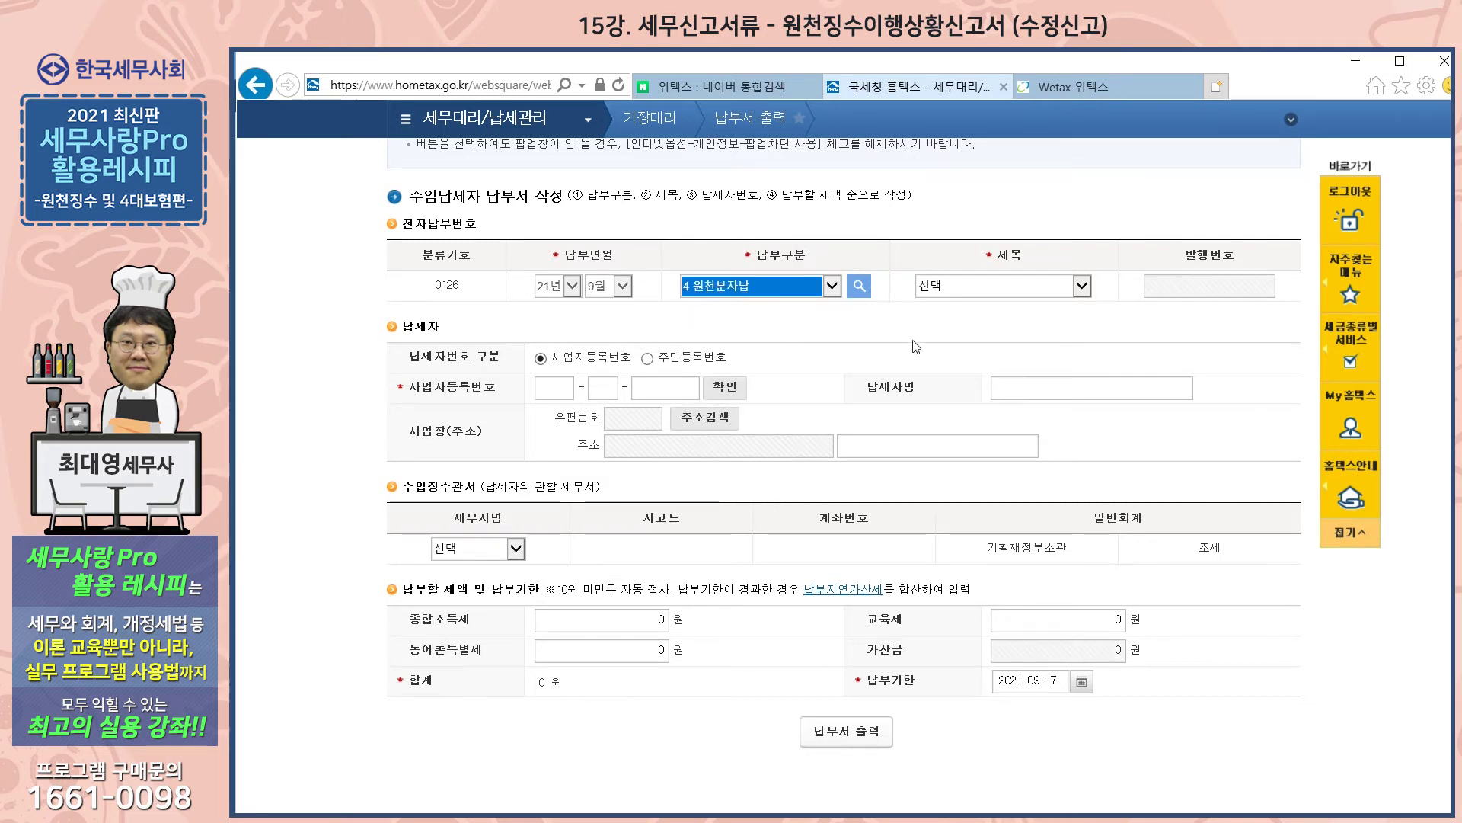
pyautogui.click(1082, 288)
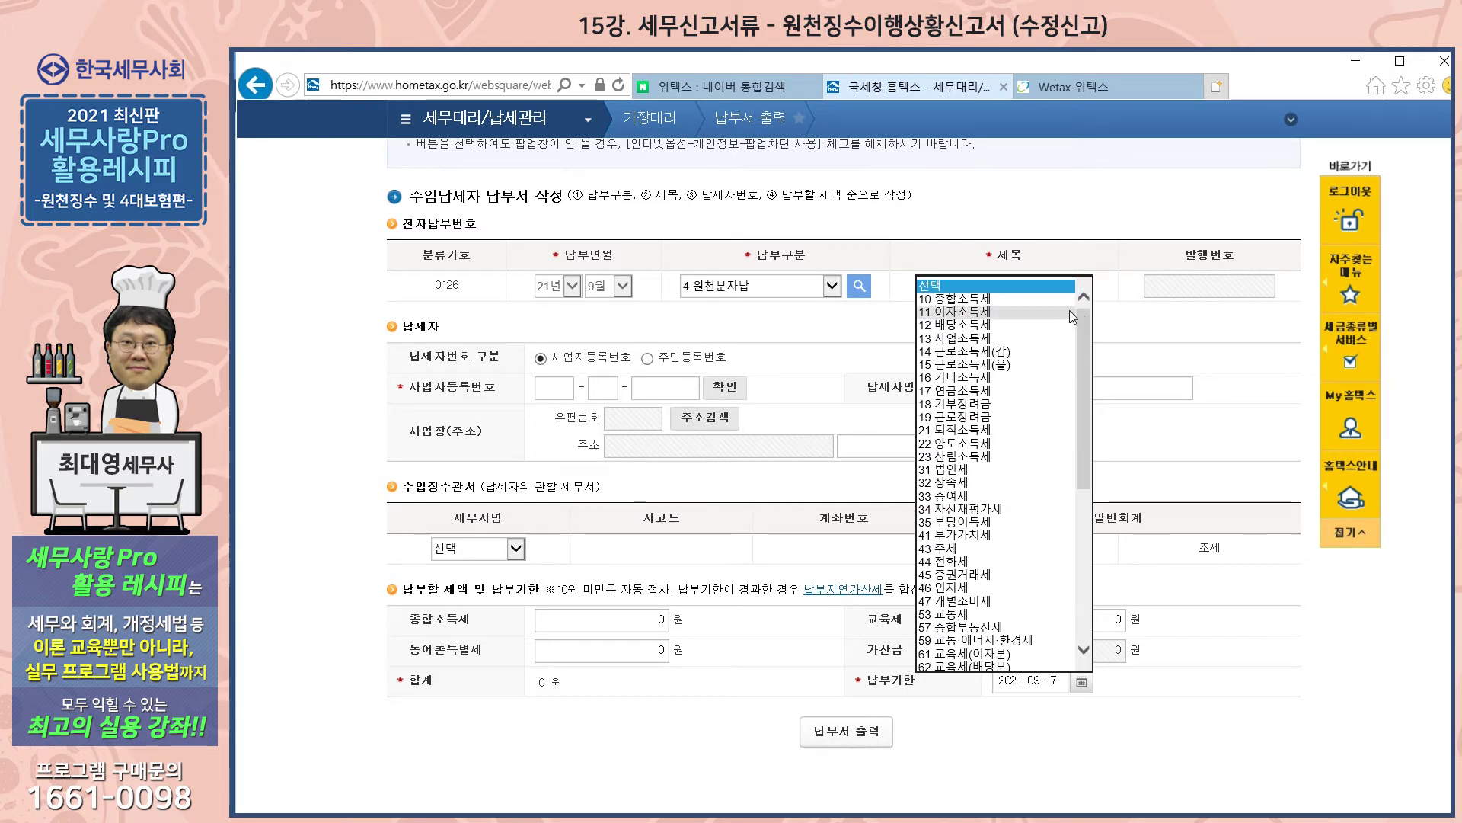
pyautogui.click(977, 352)
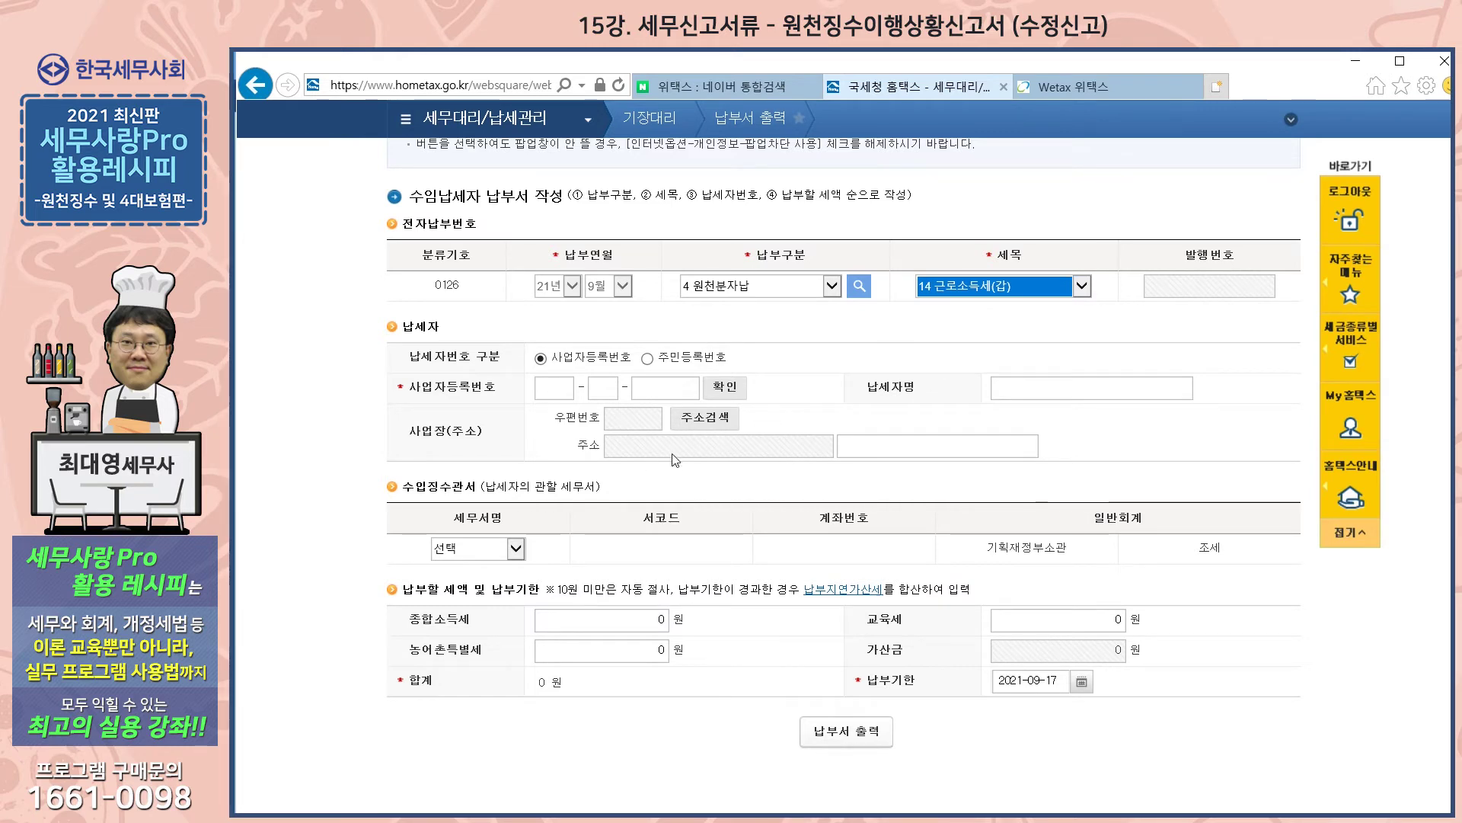
# View the 원천징수 등 납부지연가산세 계산해보기 calculator, close it, and return to the 근로소득세(갑) amount on the payment slip
pyautogui.scroll(-3, 832, 405)
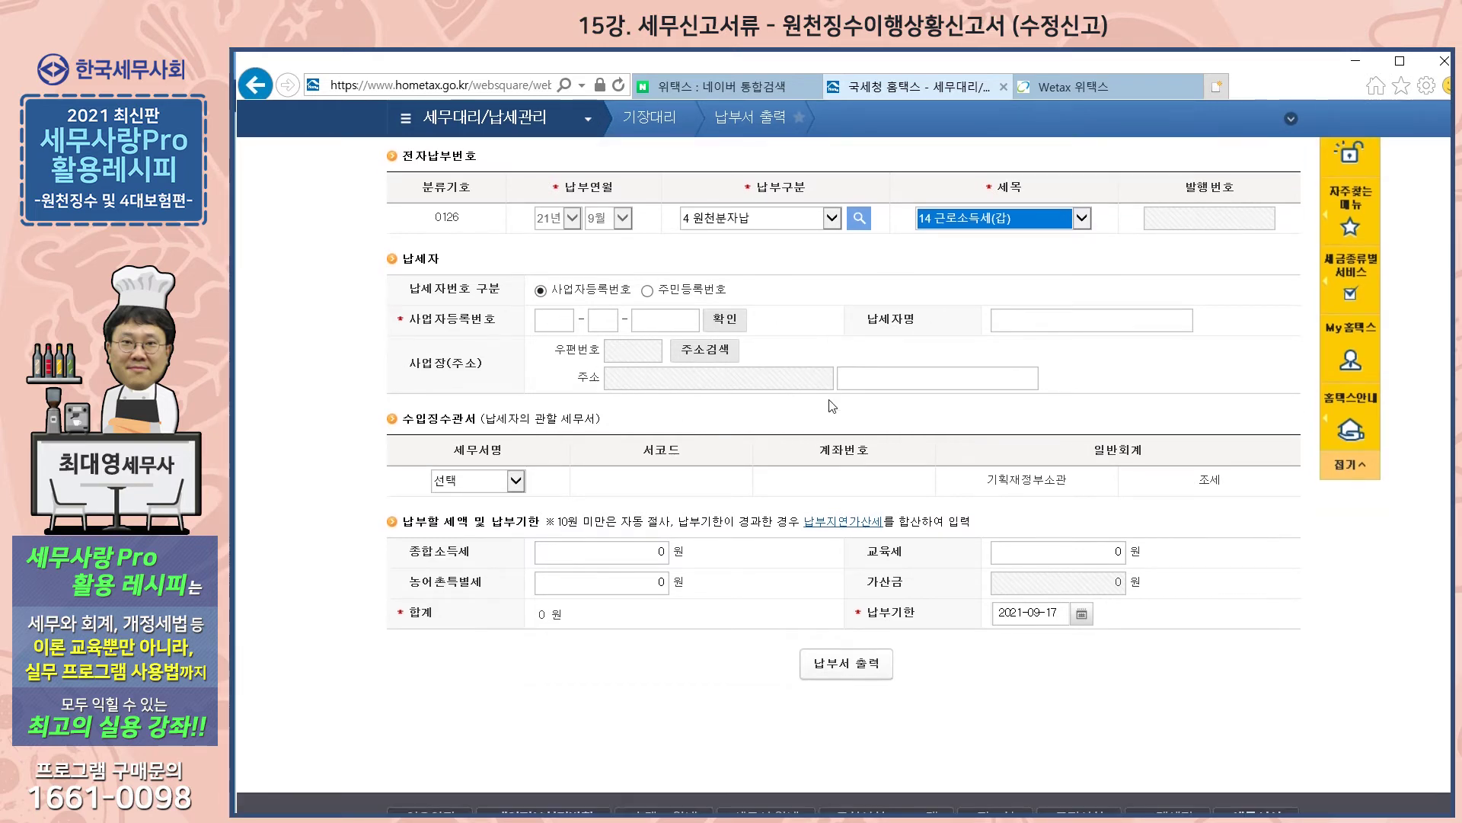
pyautogui.click(609, 509)
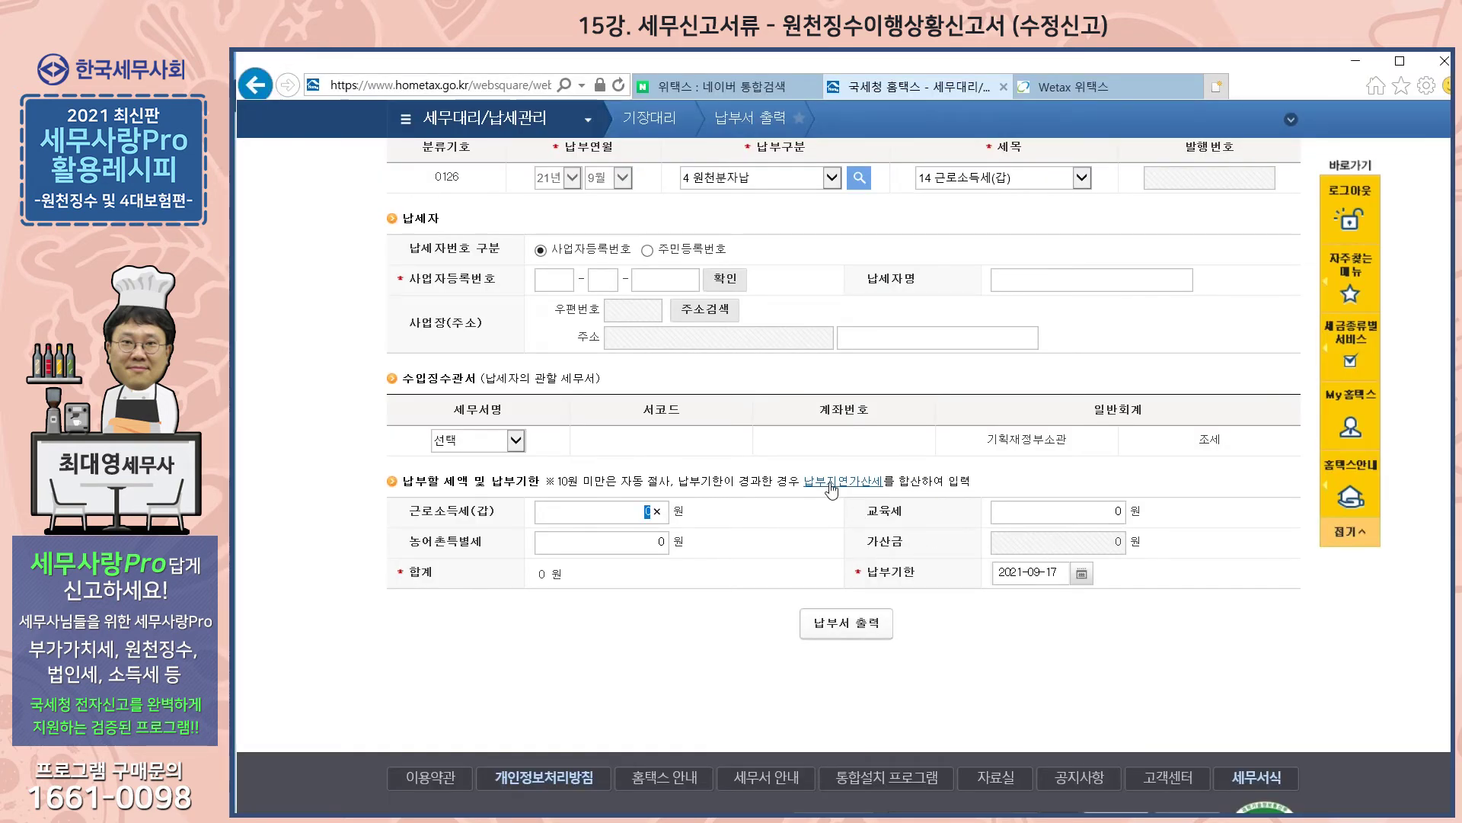
pyautogui.click(831, 485)
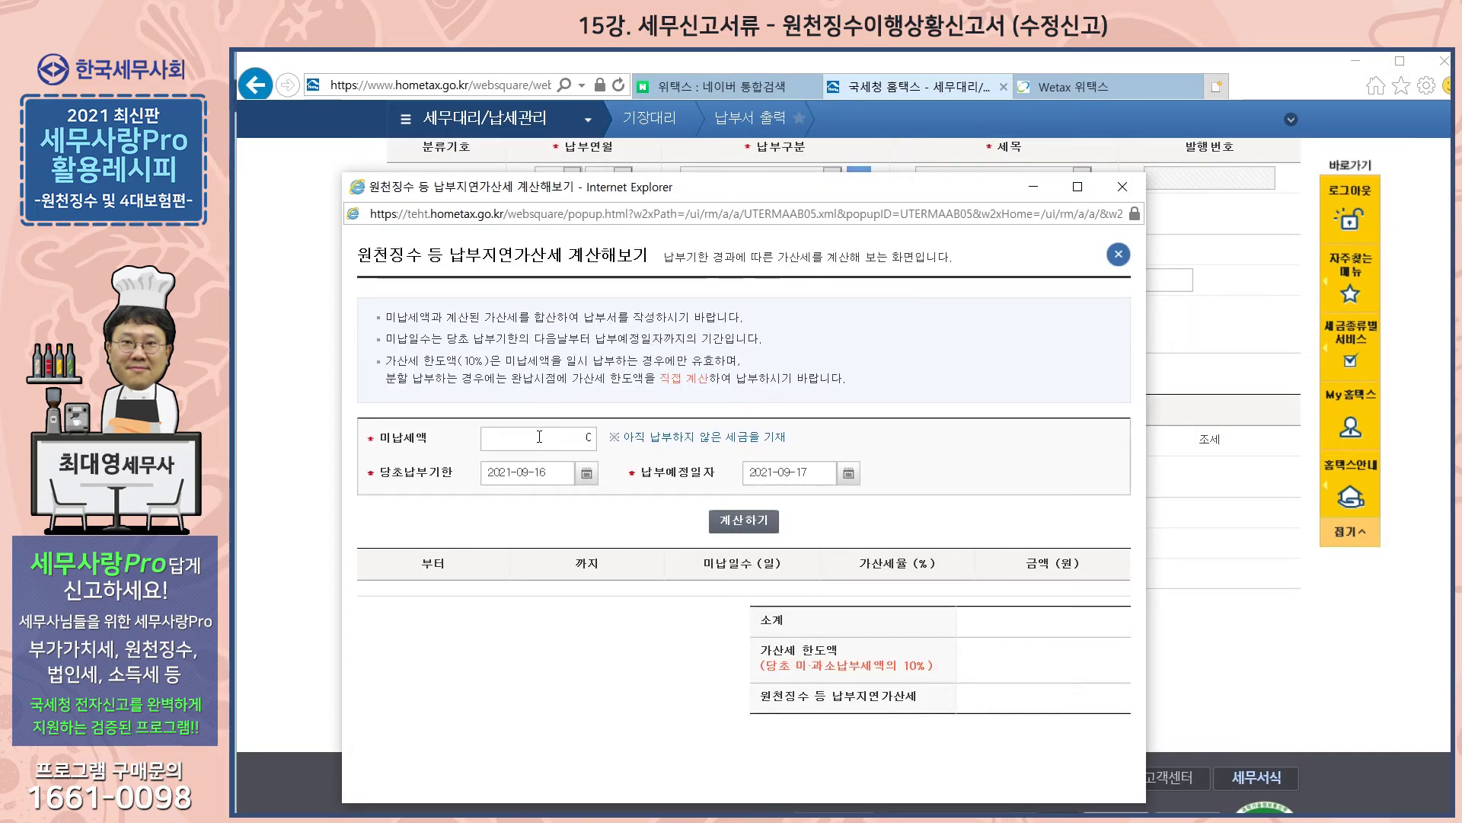
pyautogui.click(559, 448)
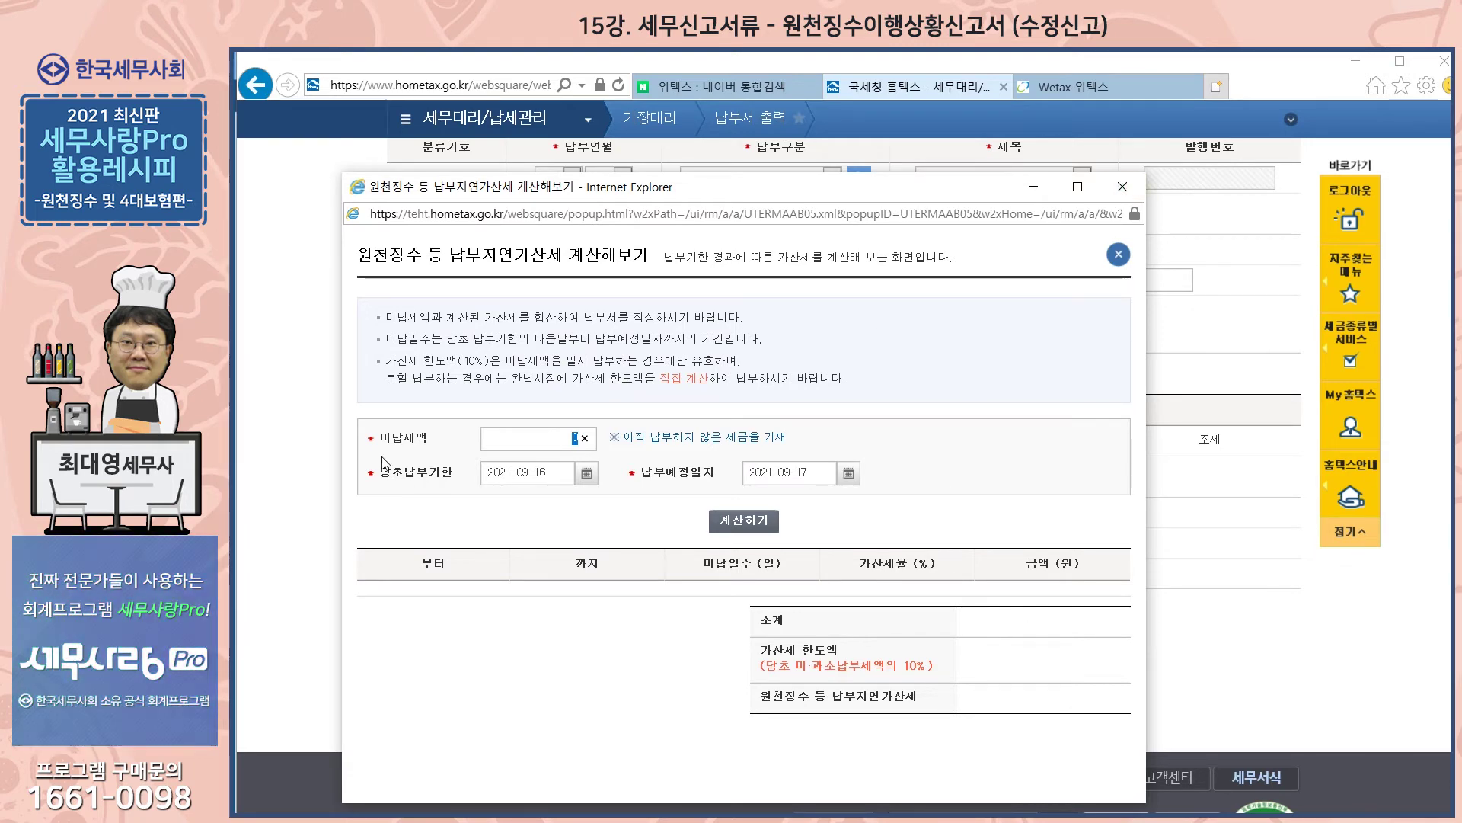
pyautogui.click(1123, 186)
pyautogui.click(601, 510)
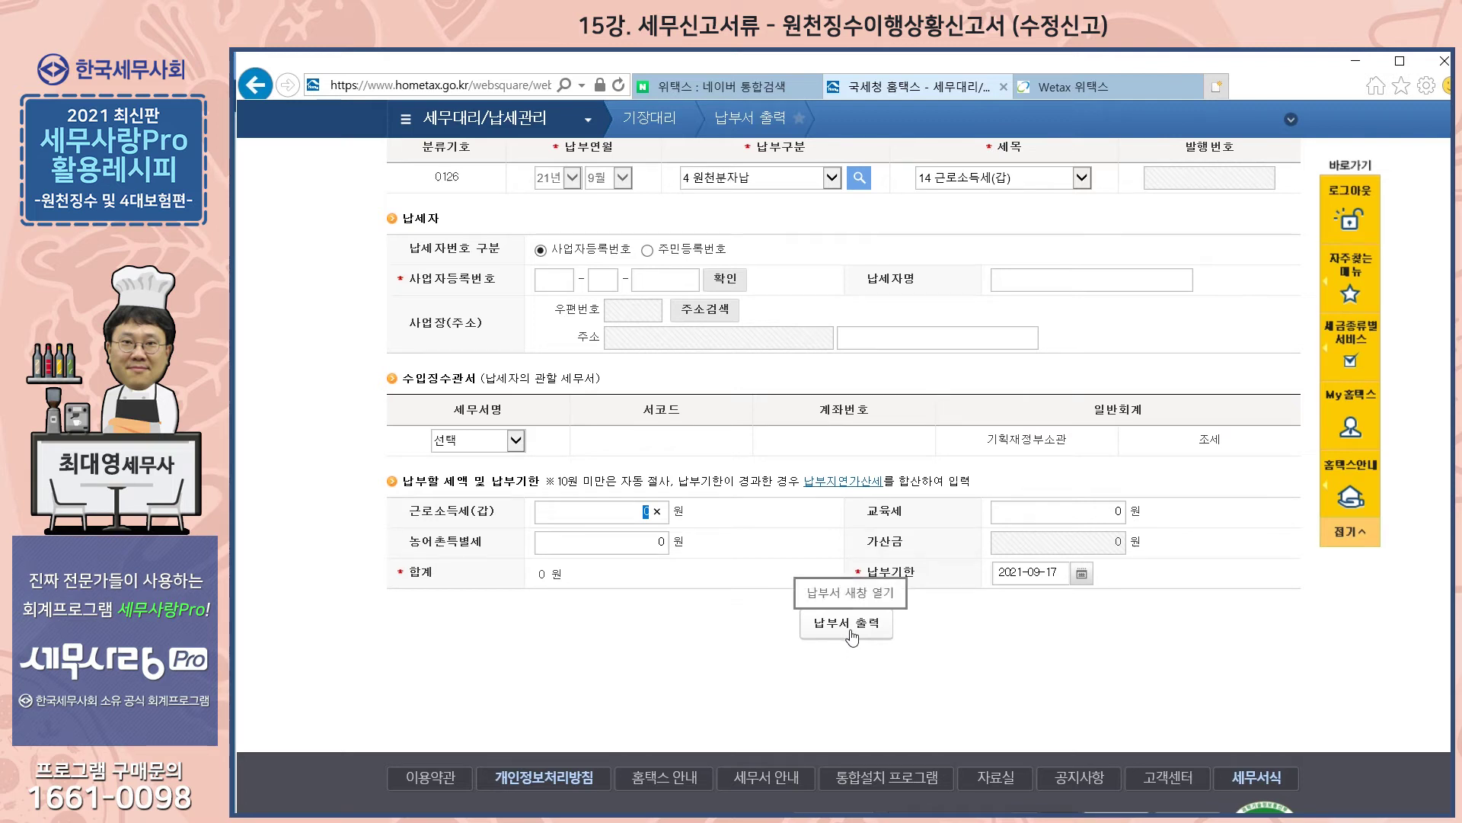
# Switch back to 세무사랑Pro and open the 지방소득세납부서(명세서) for April 2022
pyautogui.click(1360, 64)
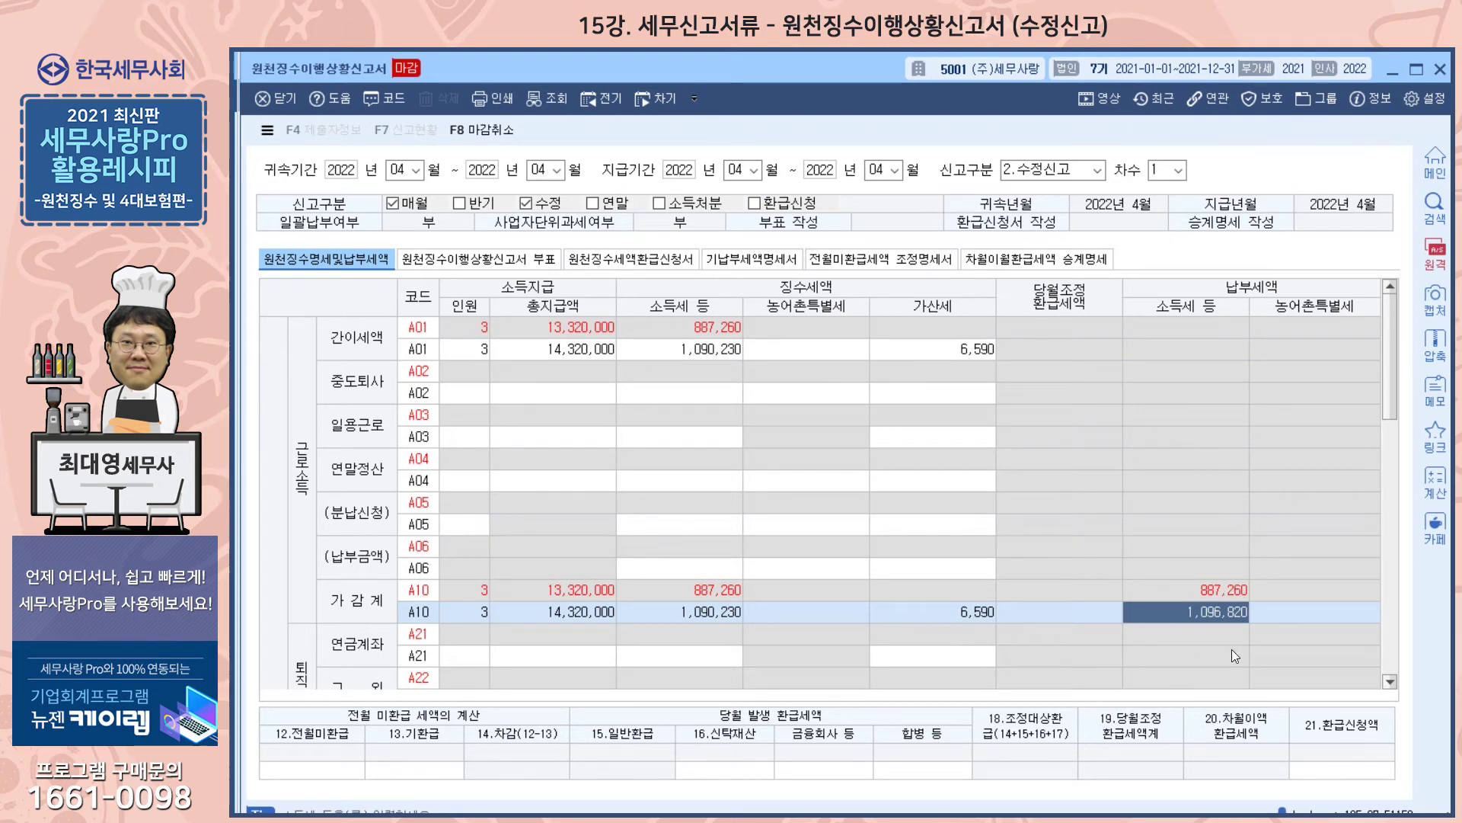
pyautogui.click(1391, 71)
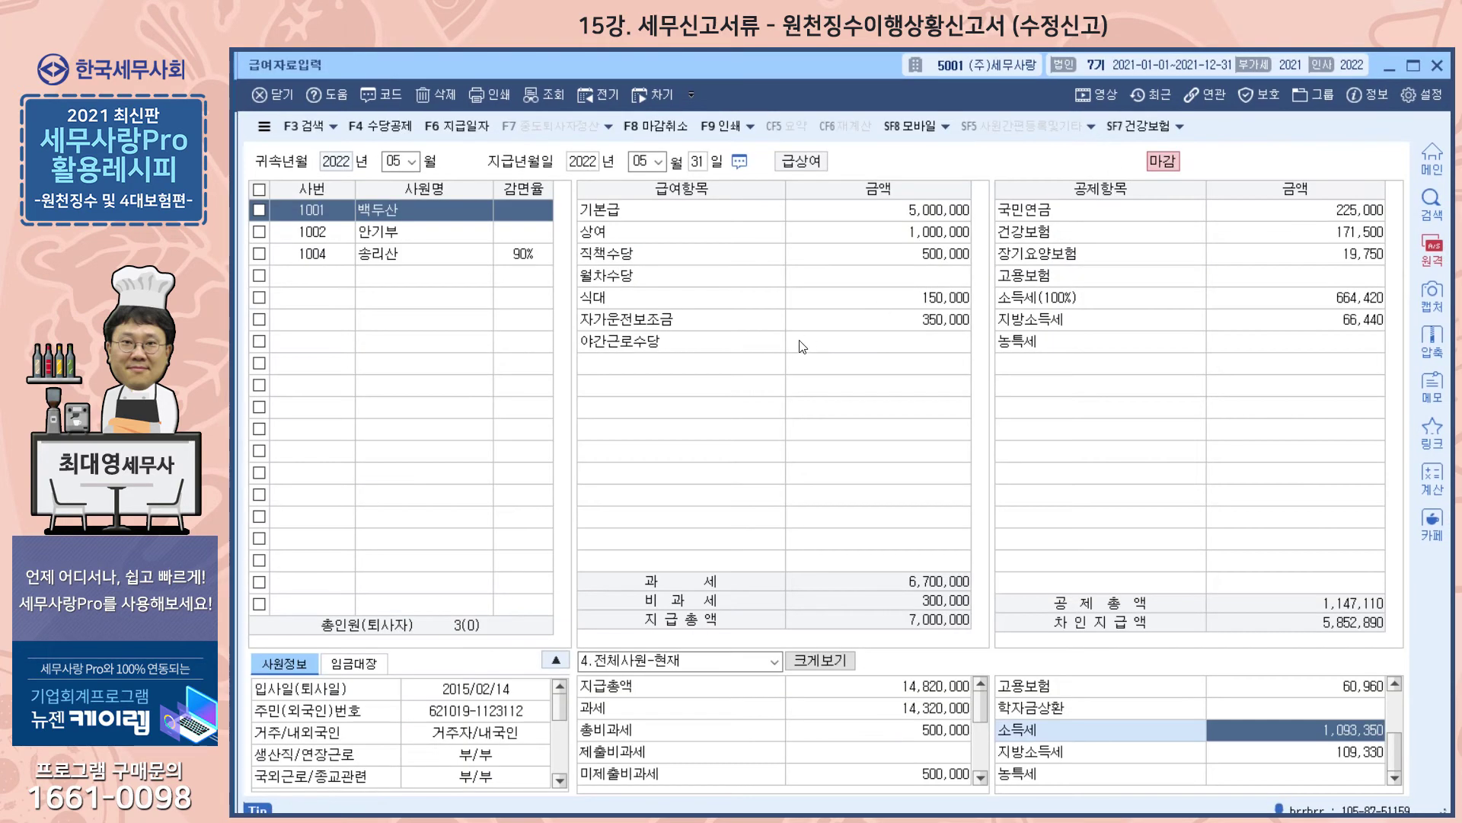
pyautogui.click(1387, 68)
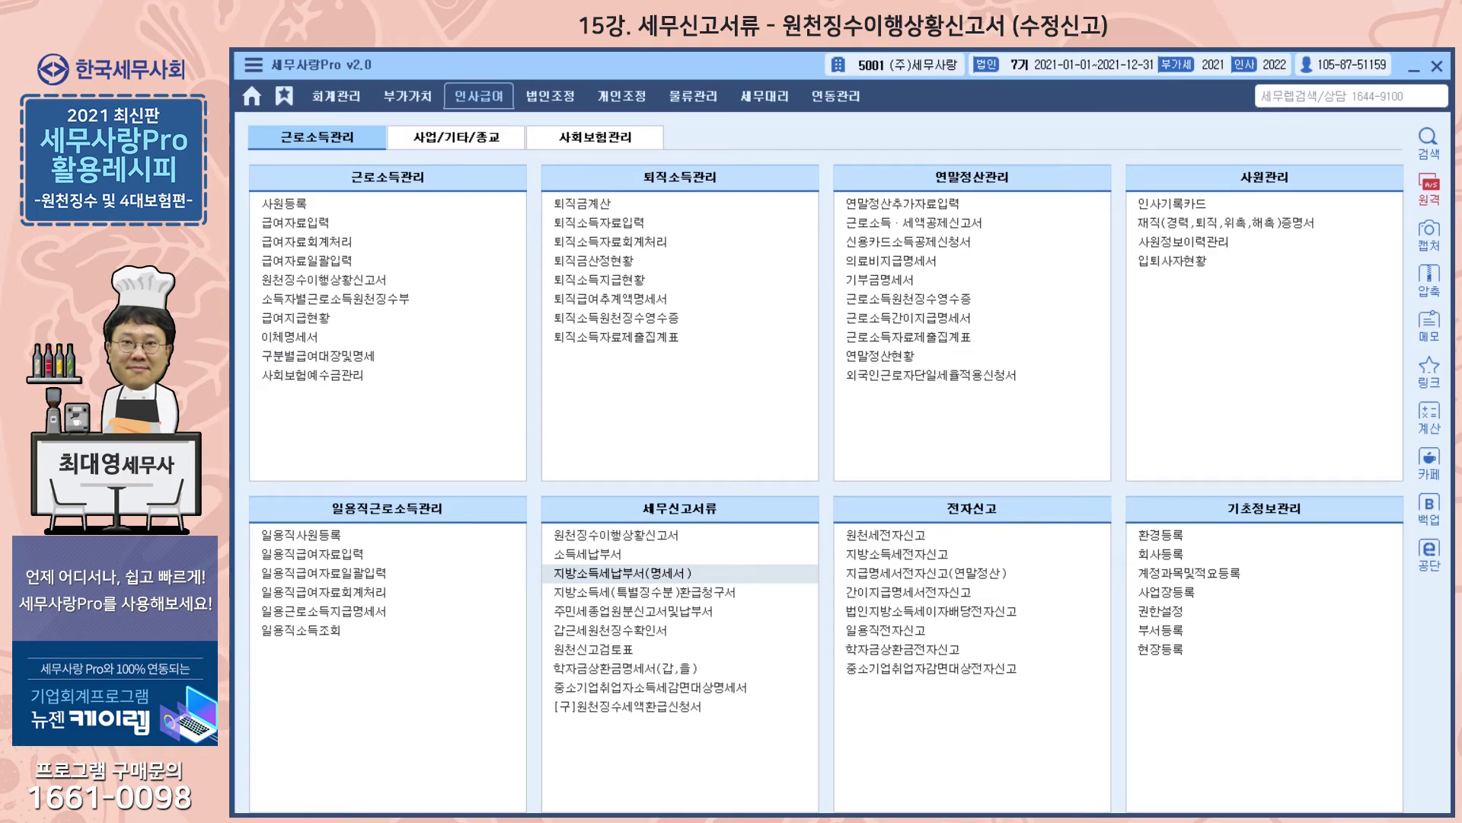
pyautogui.click(619, 575)
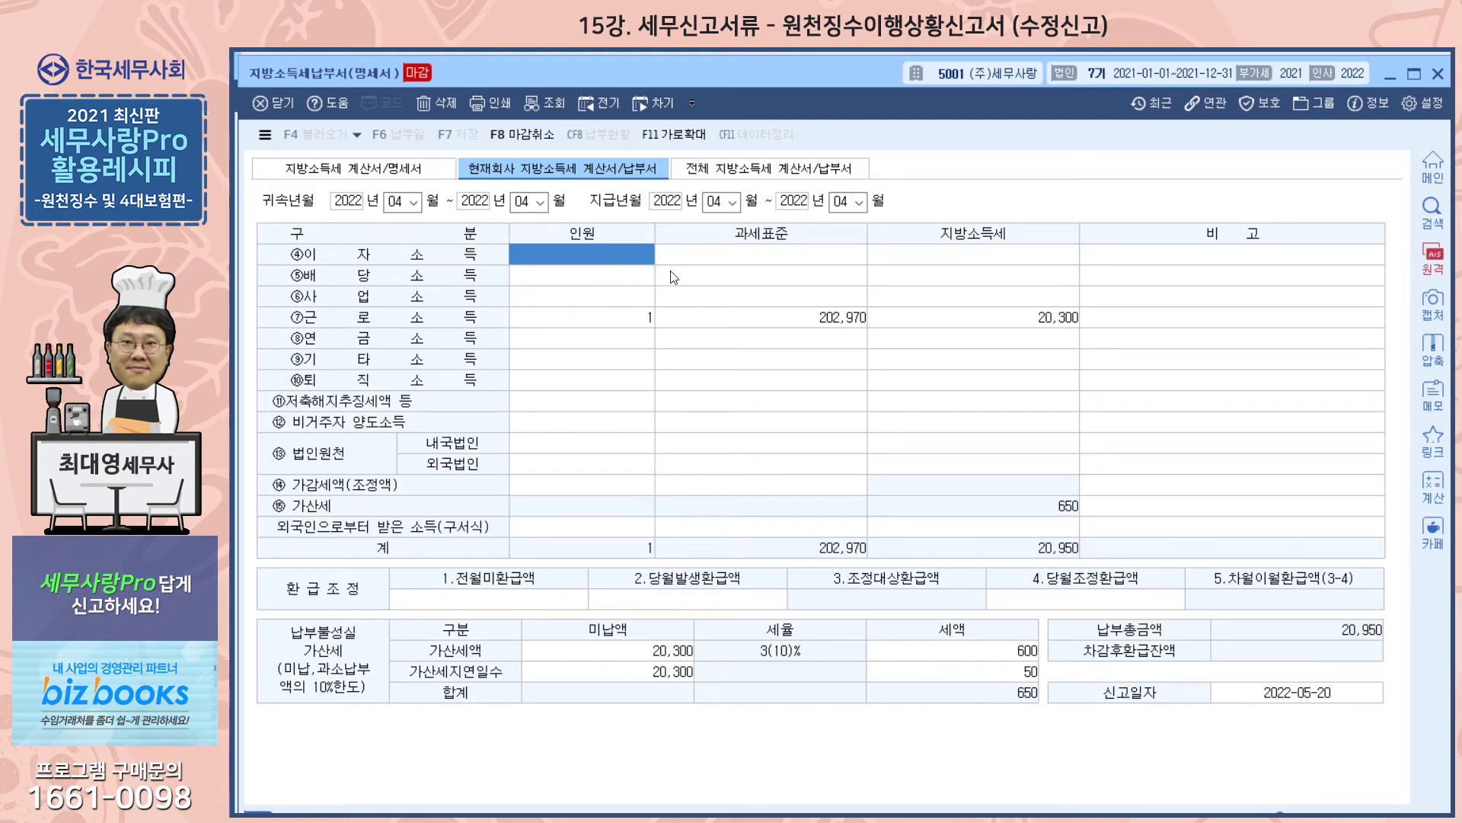
# Examine the 인원, 과세표준 and 지방소득세 values in the 근로소득 row of April's local income tax slip
pyautogui.click(695, 319)
pyautogui.click(1061, 317)
pyautogui.click(998, 421)
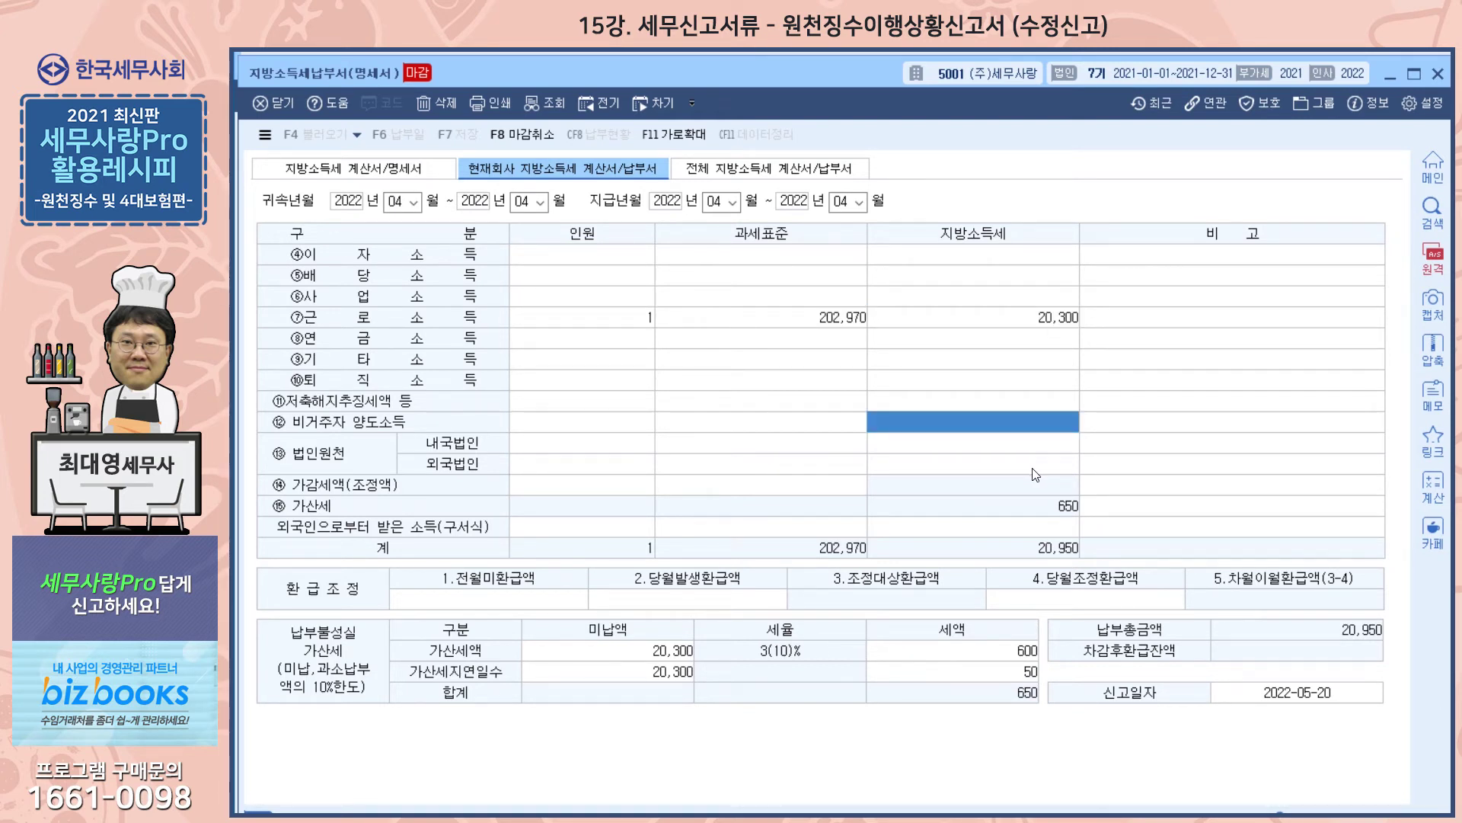
pyautogui.click(606, 316)
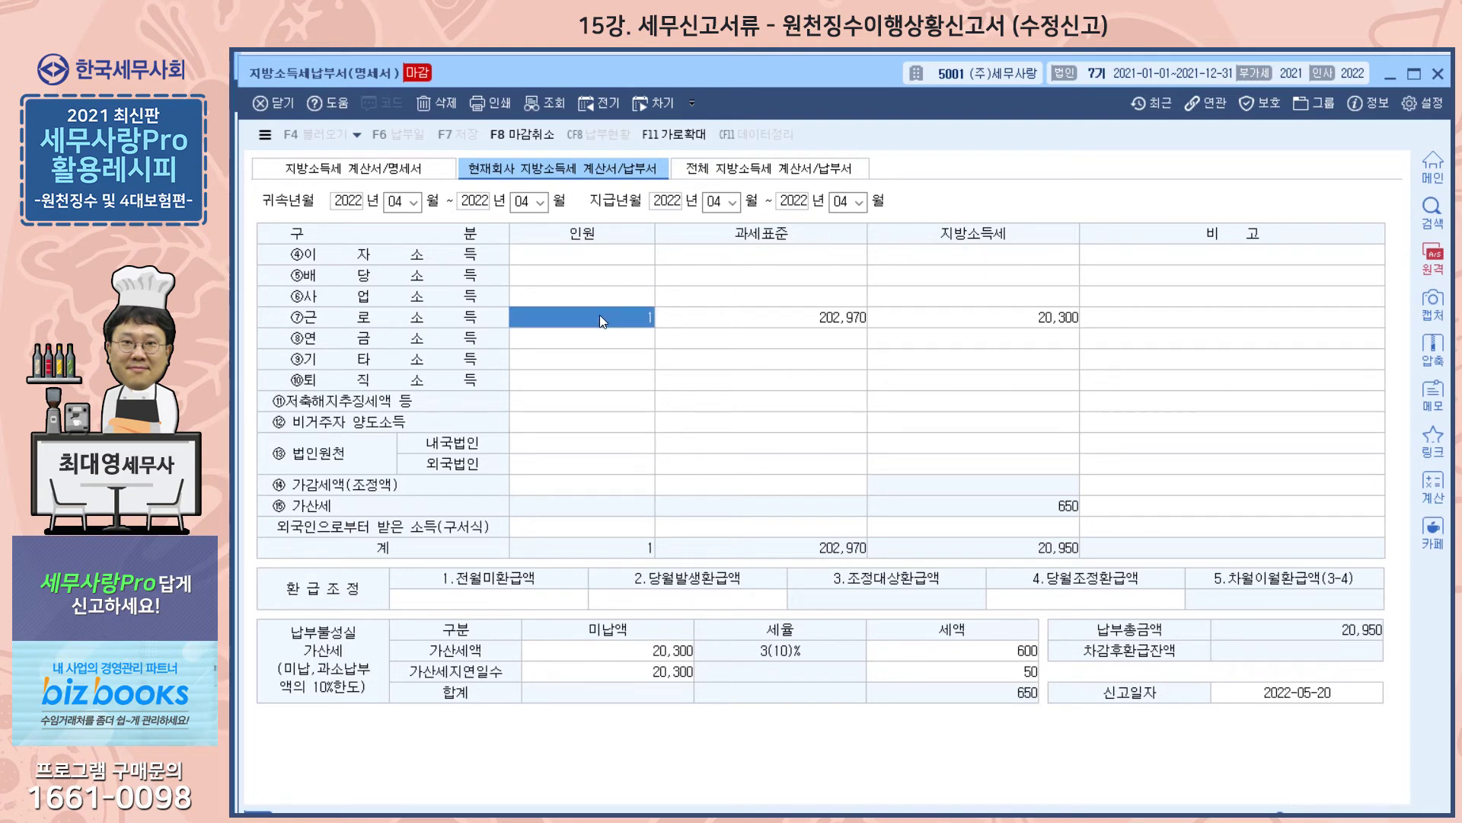
pyautogui.press('Return')
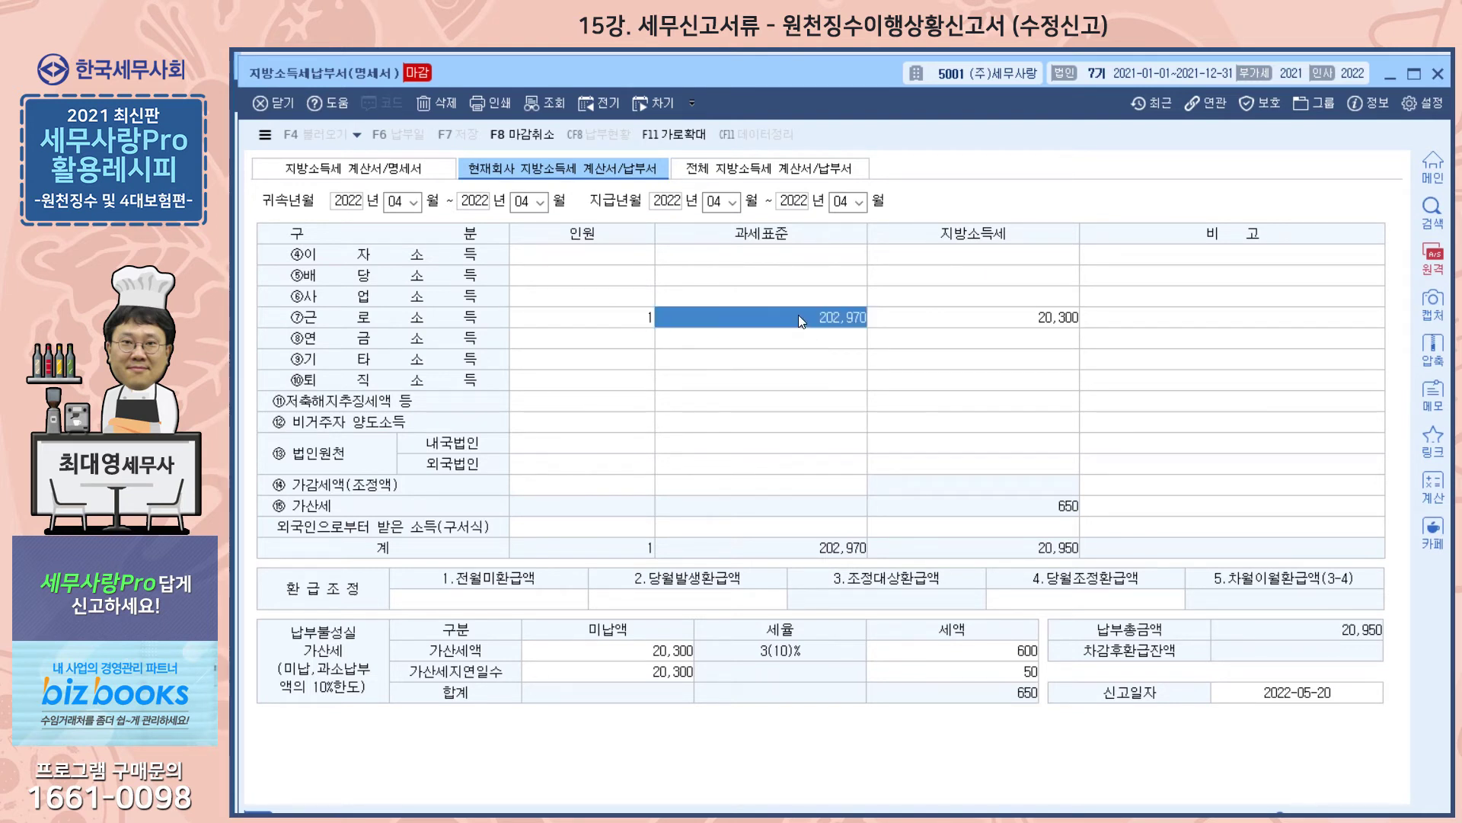
pyautogui.press('Escape')
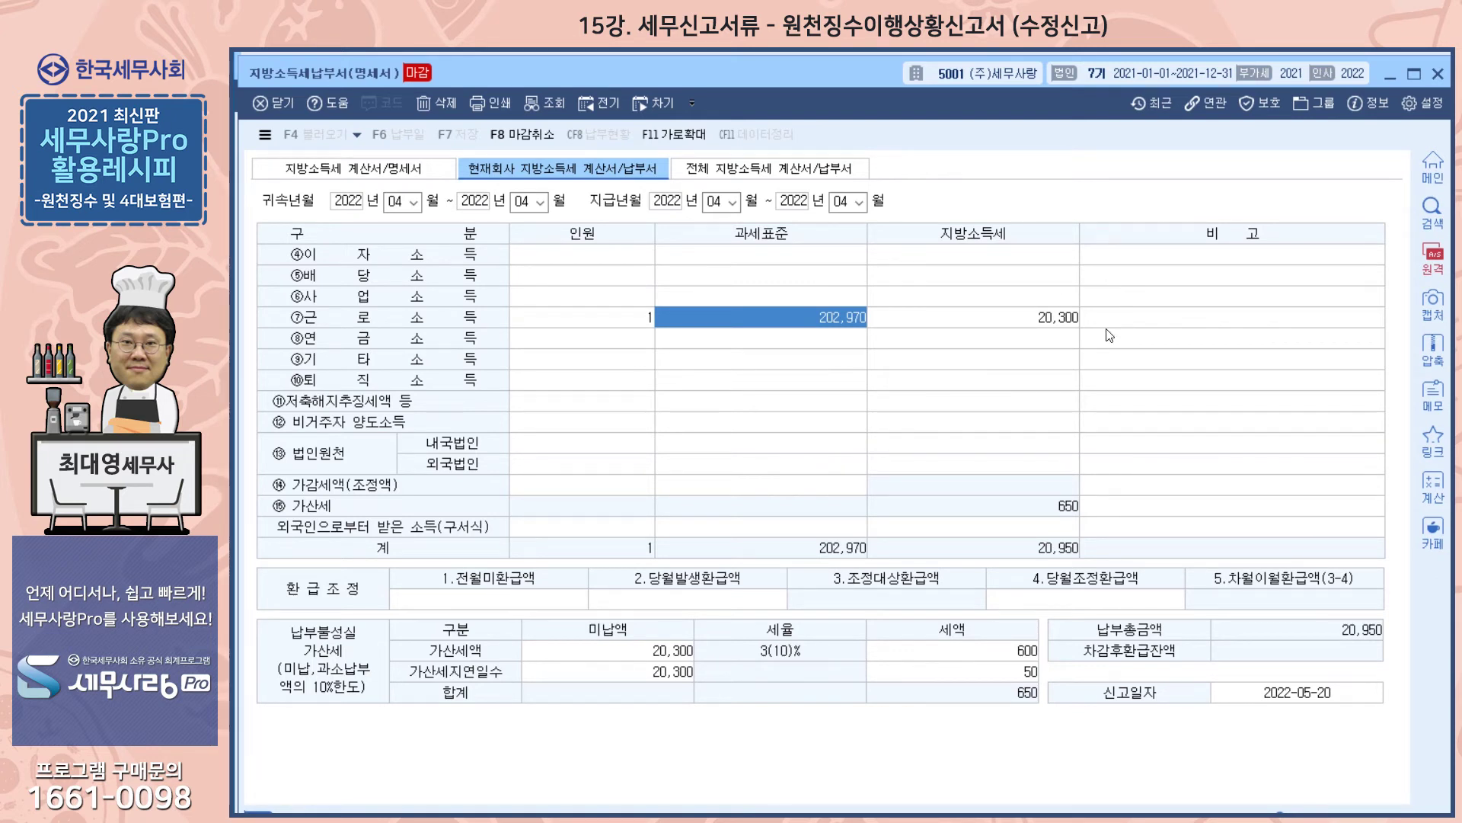
pyautogui.click(1043, 324)
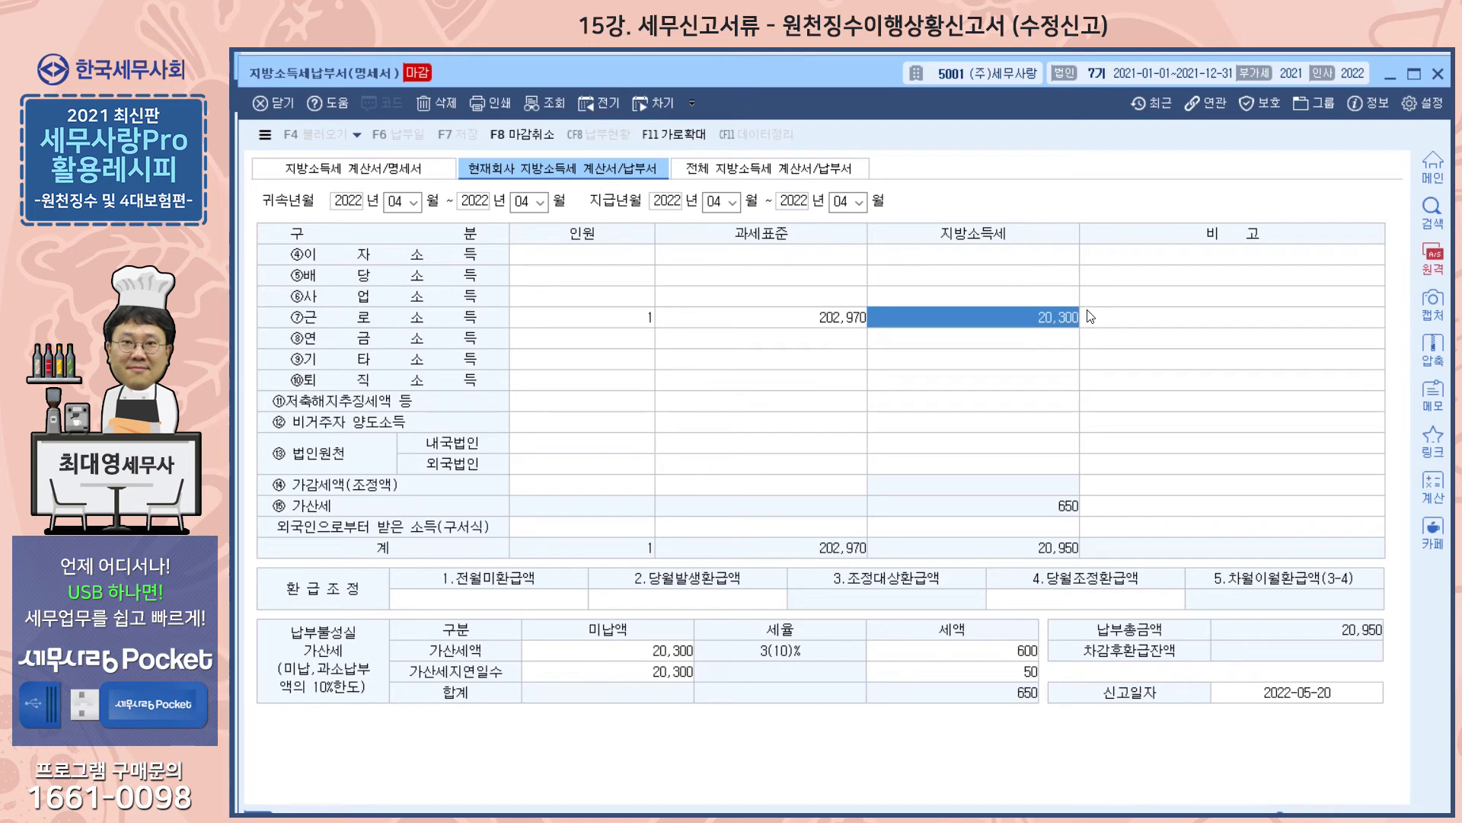
# Check the 미납액 entries for 가산세액 and 가산세지연일수 under 납부불성실 가산세, and the 신고일자
pyautogui.click(603, 651)
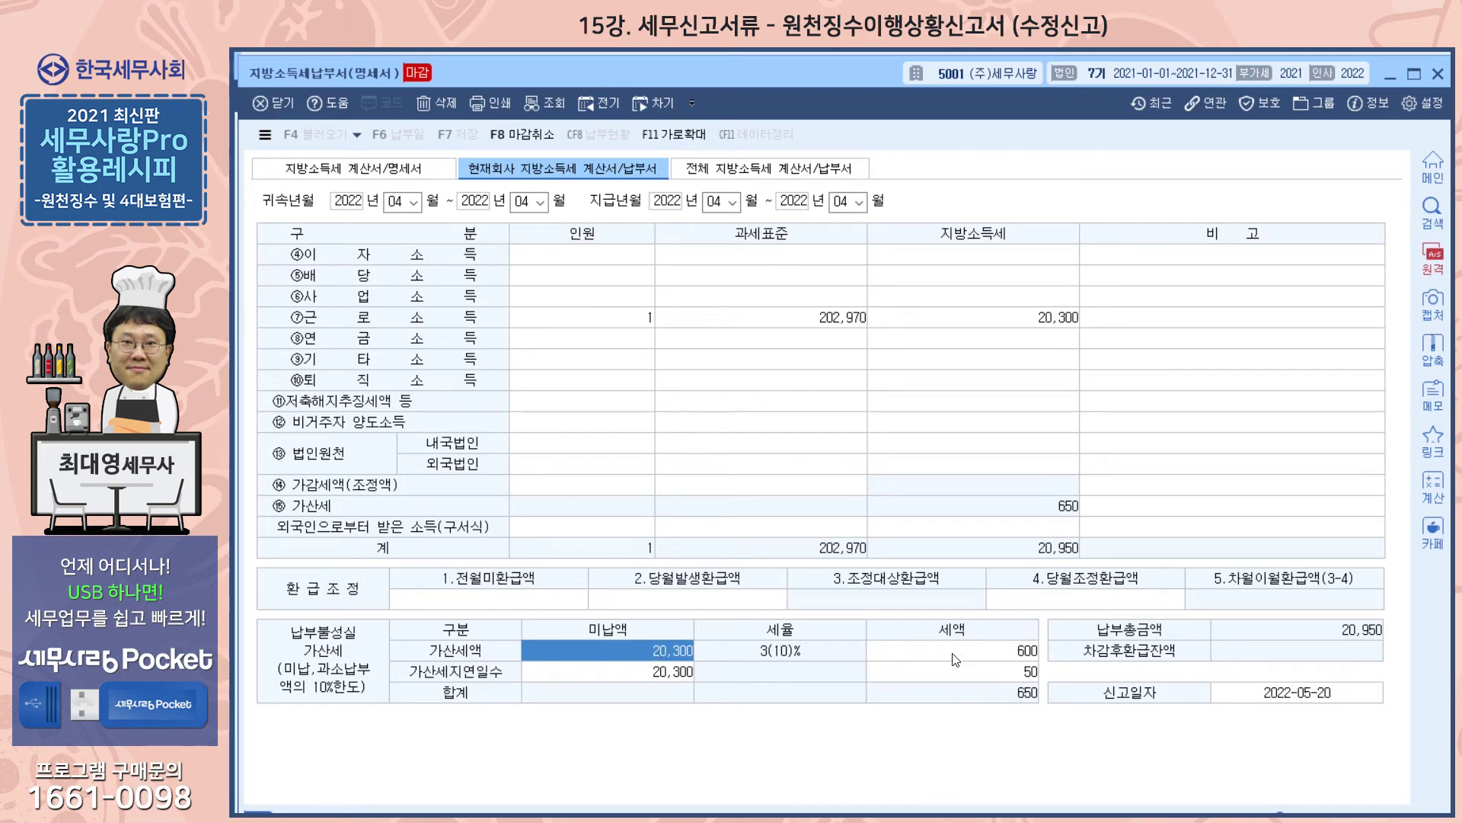
pyautogui.click(656, 672)
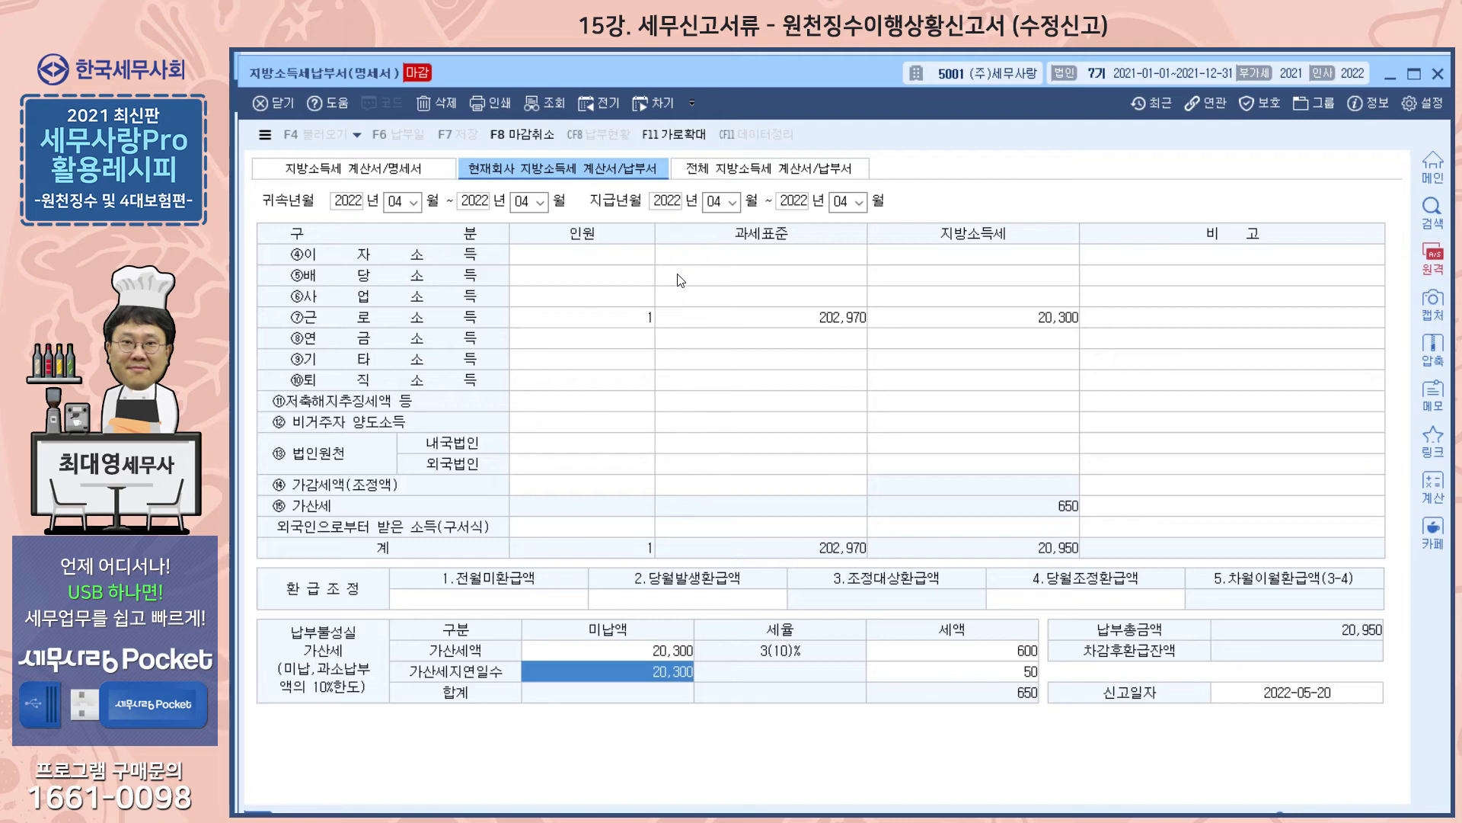
pyautogui.click(1279, 689)
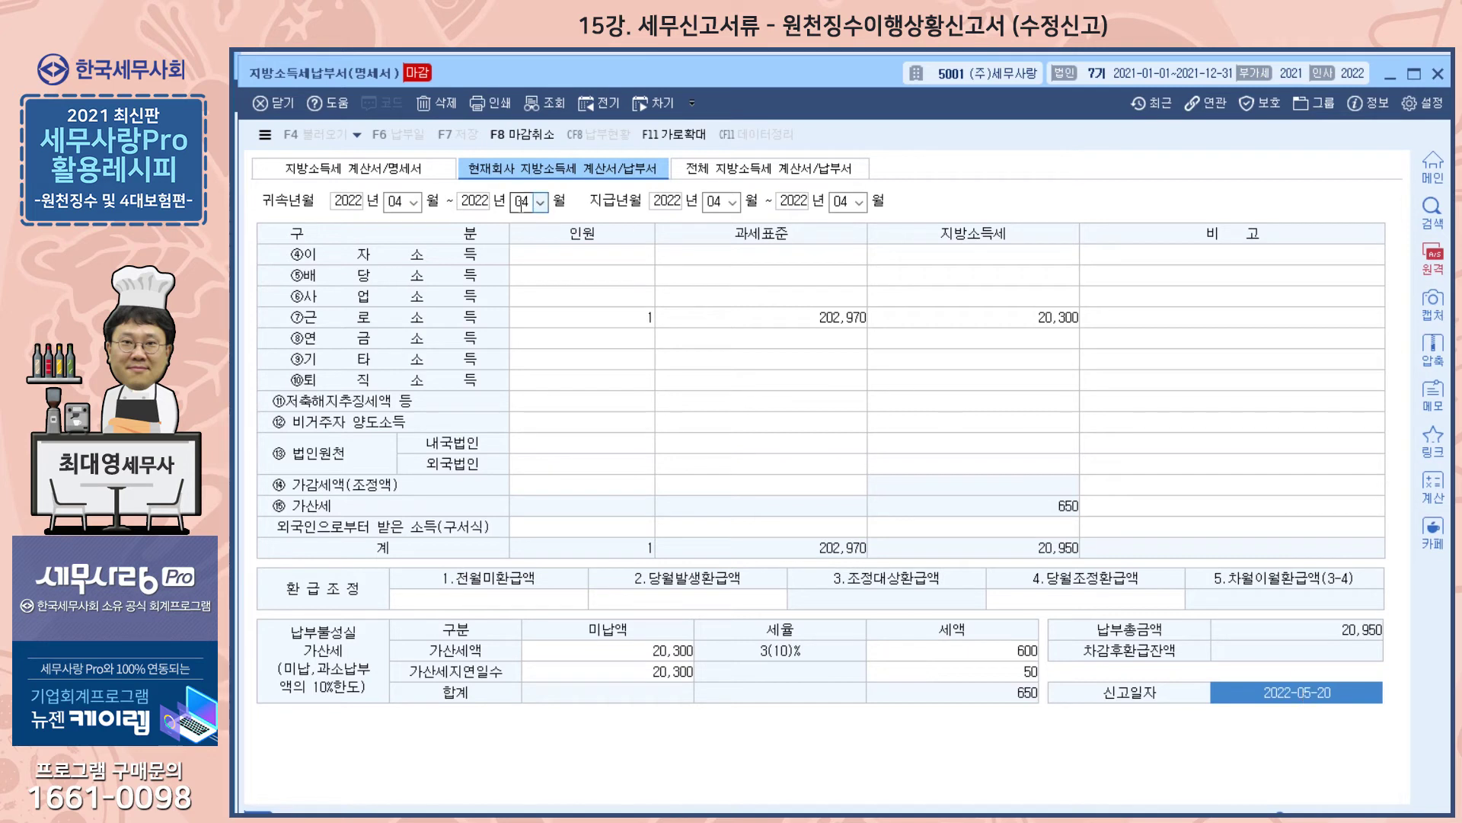
# Cancel the 마감 of April's 지방소득세납부서, and view the 납부일 setting without changing it
pyautogui.press('F8')
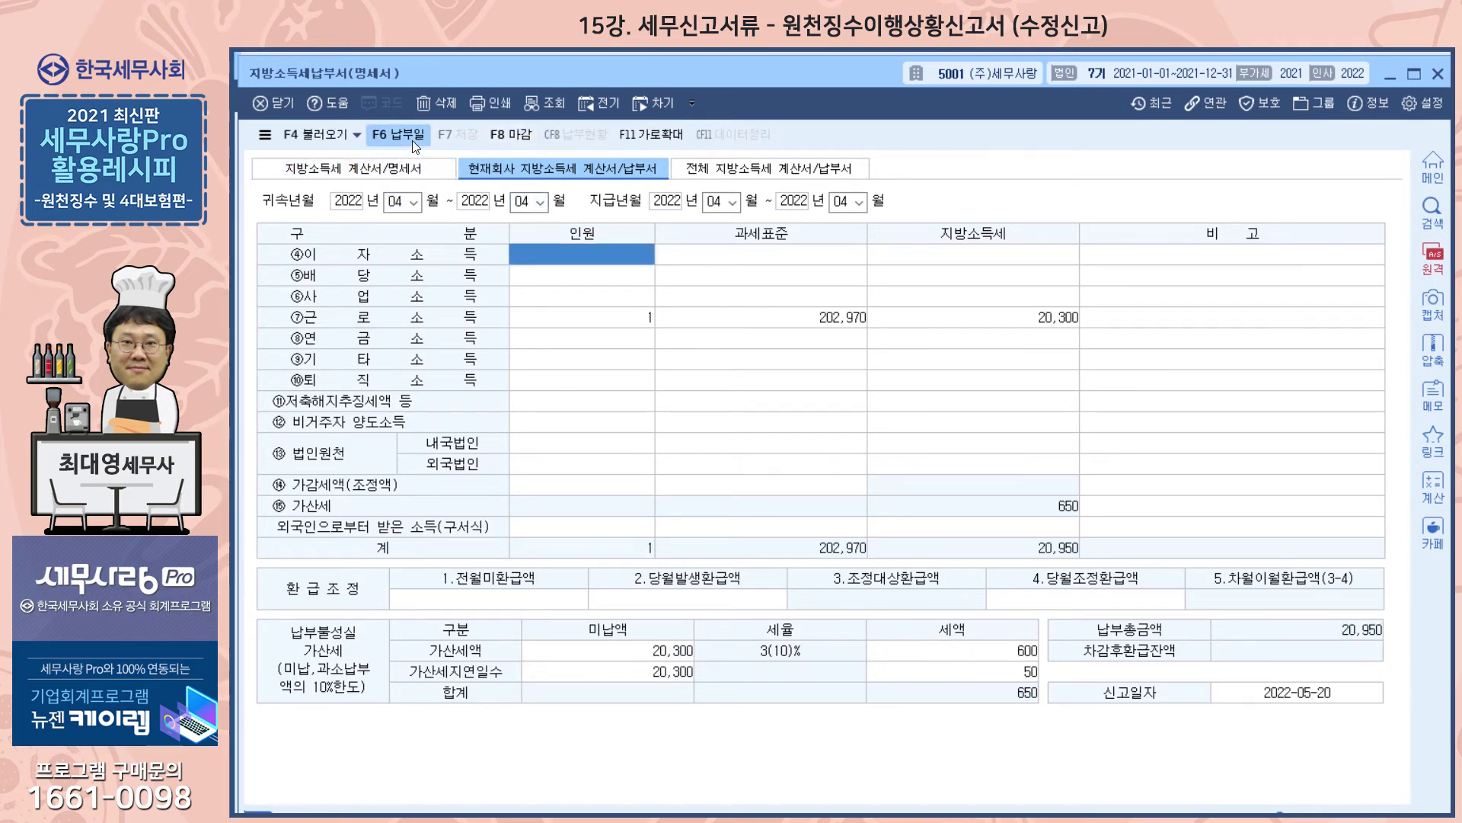
pyautogui.click(413, 141)
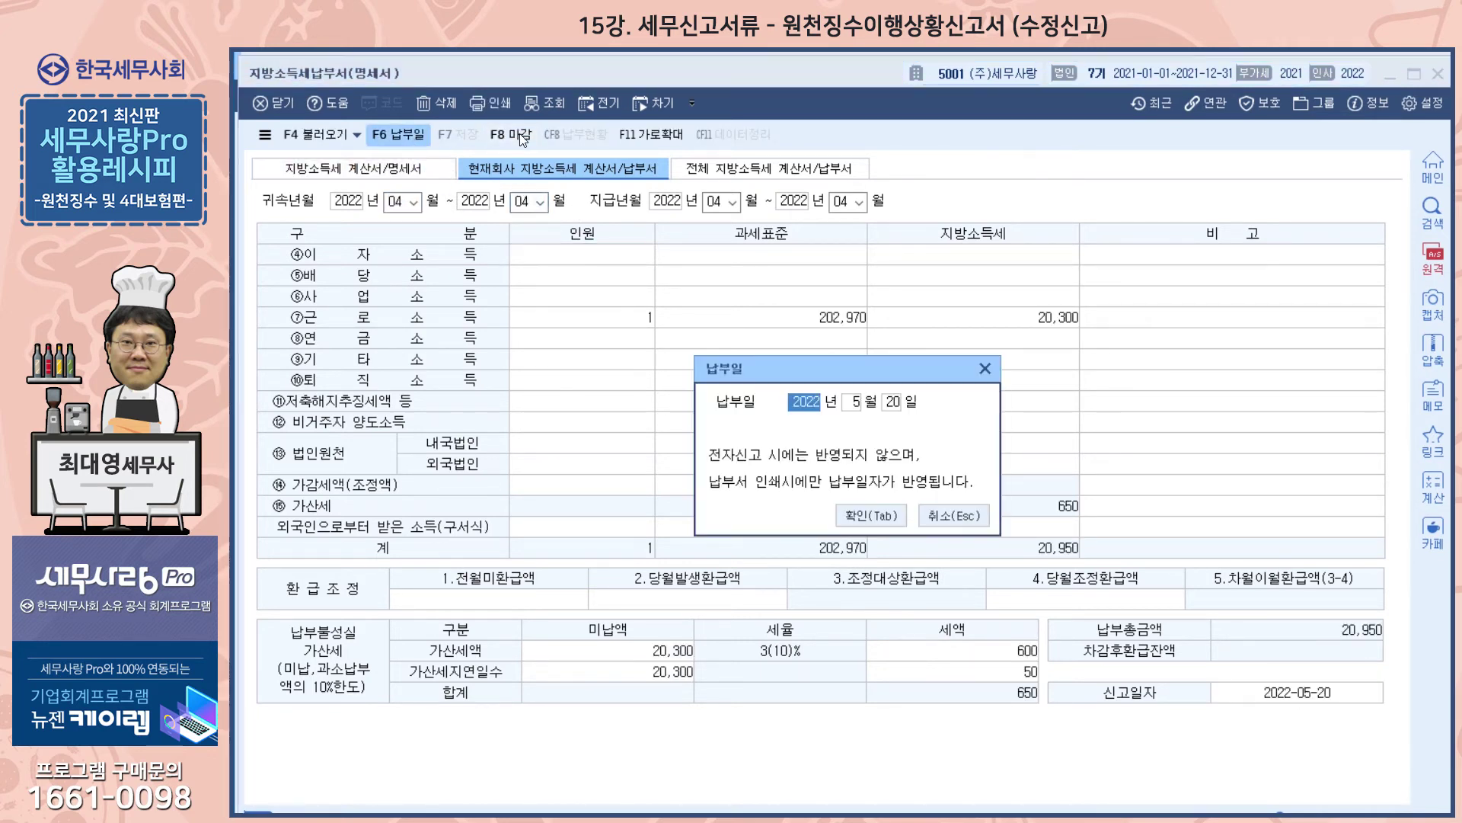
pyautogui.click(983, 368)
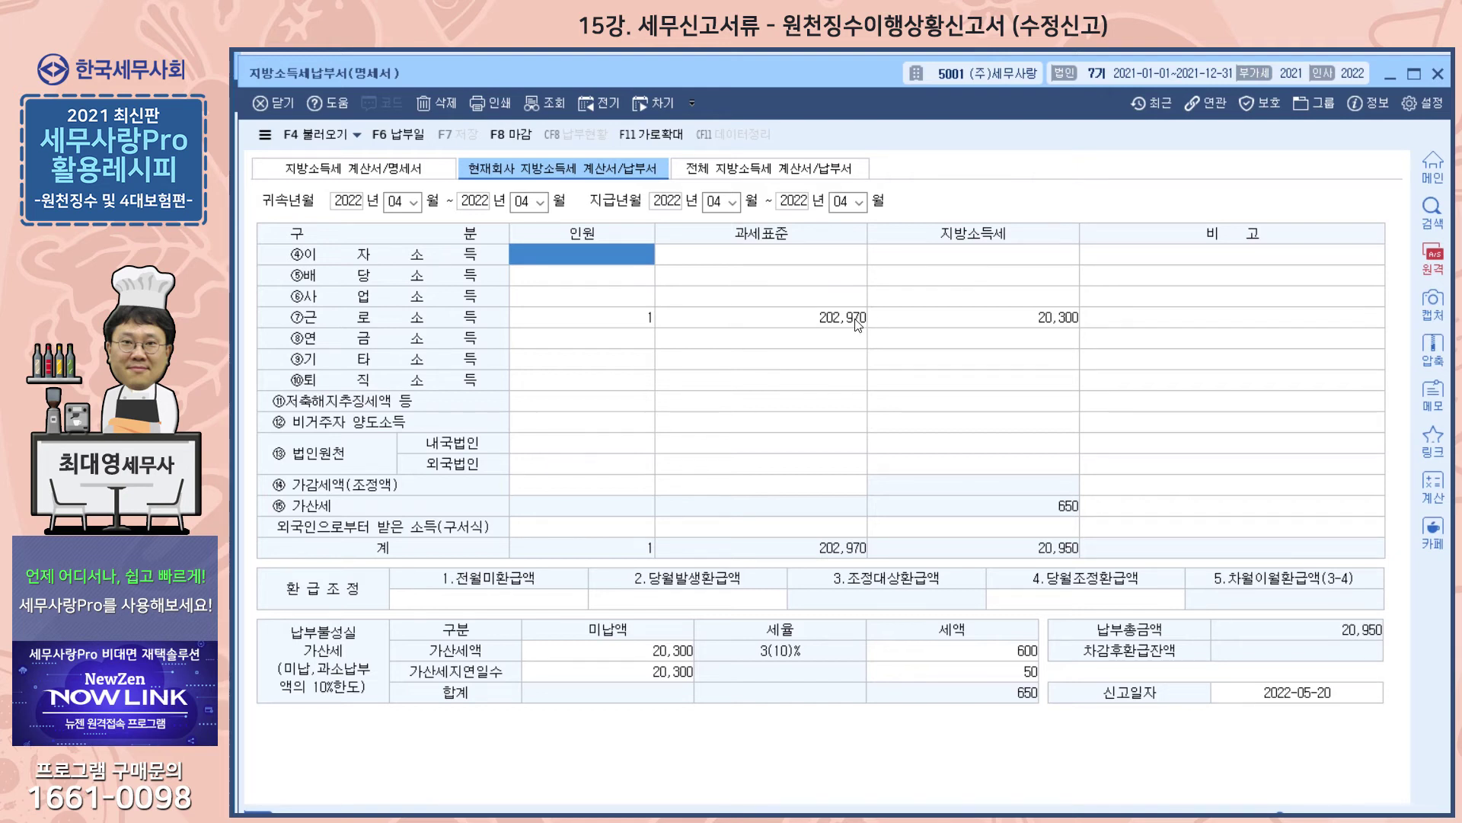
# Compare the 과세표준 and 지방소득세 amounts of 근로소득 on the reopened April slip
pyautogui.click(766, 301)
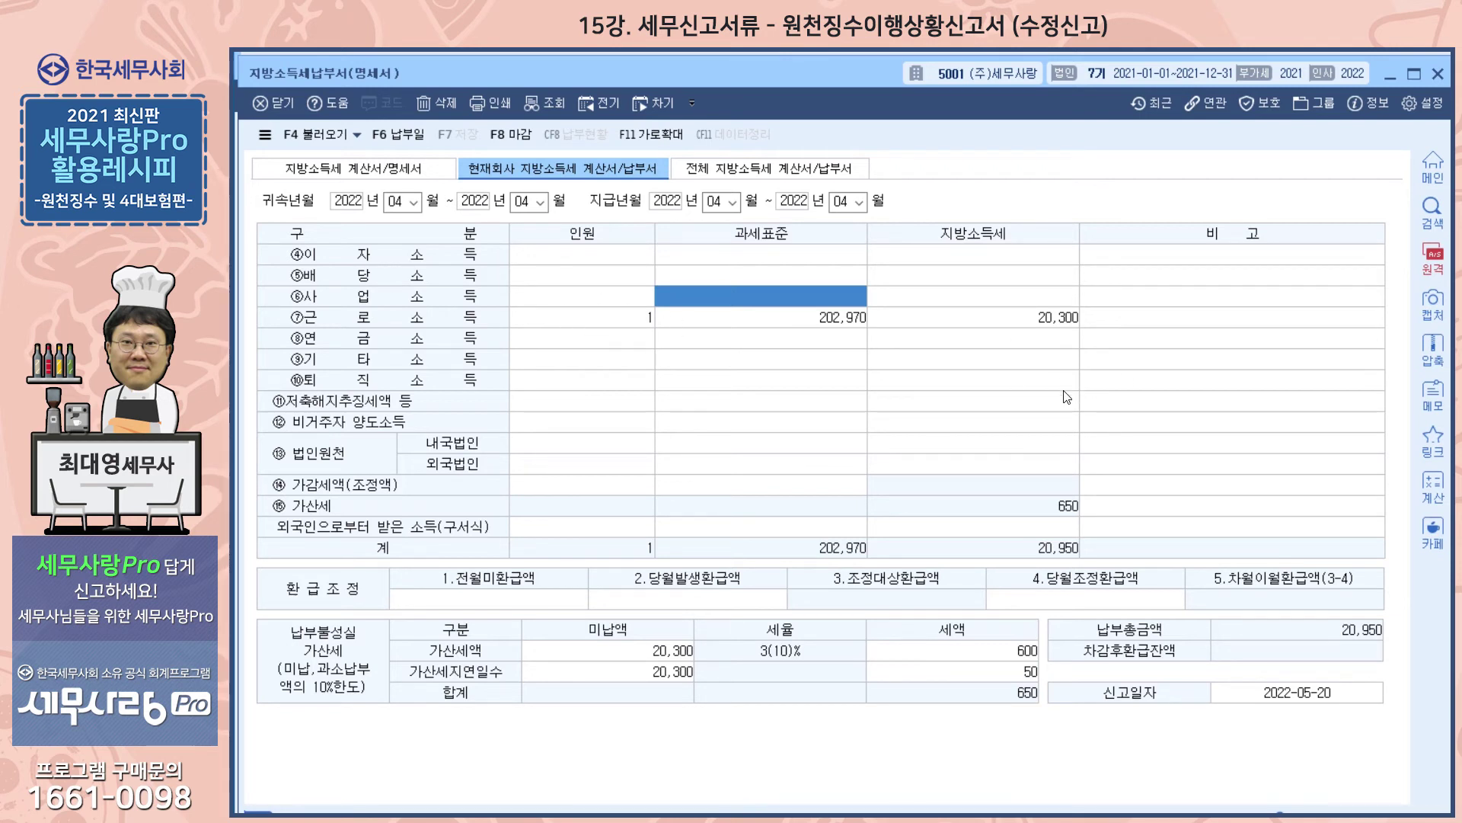
pyautogui.click(794, 324)
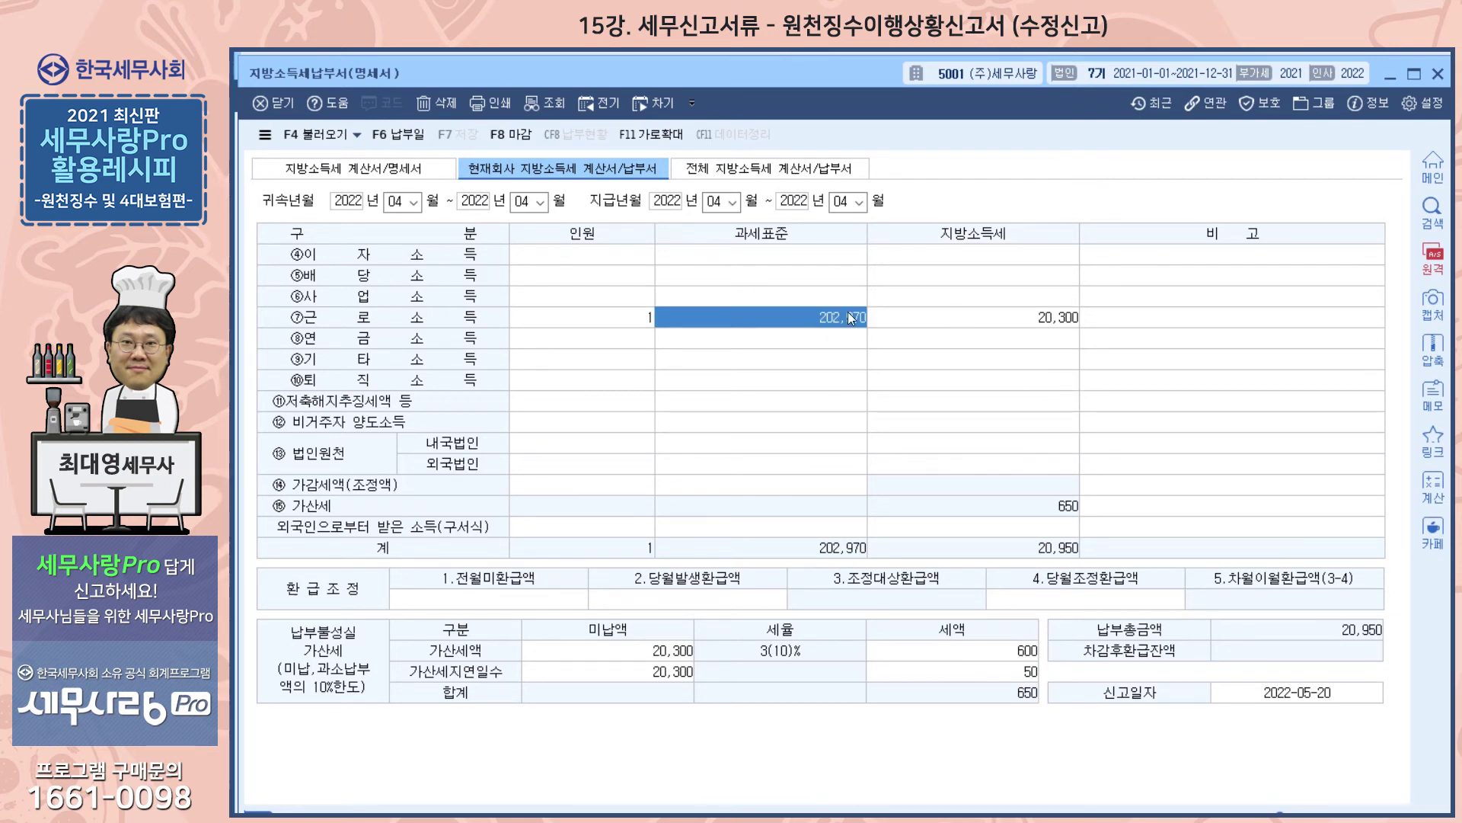
pyautogui.click(981, 310)
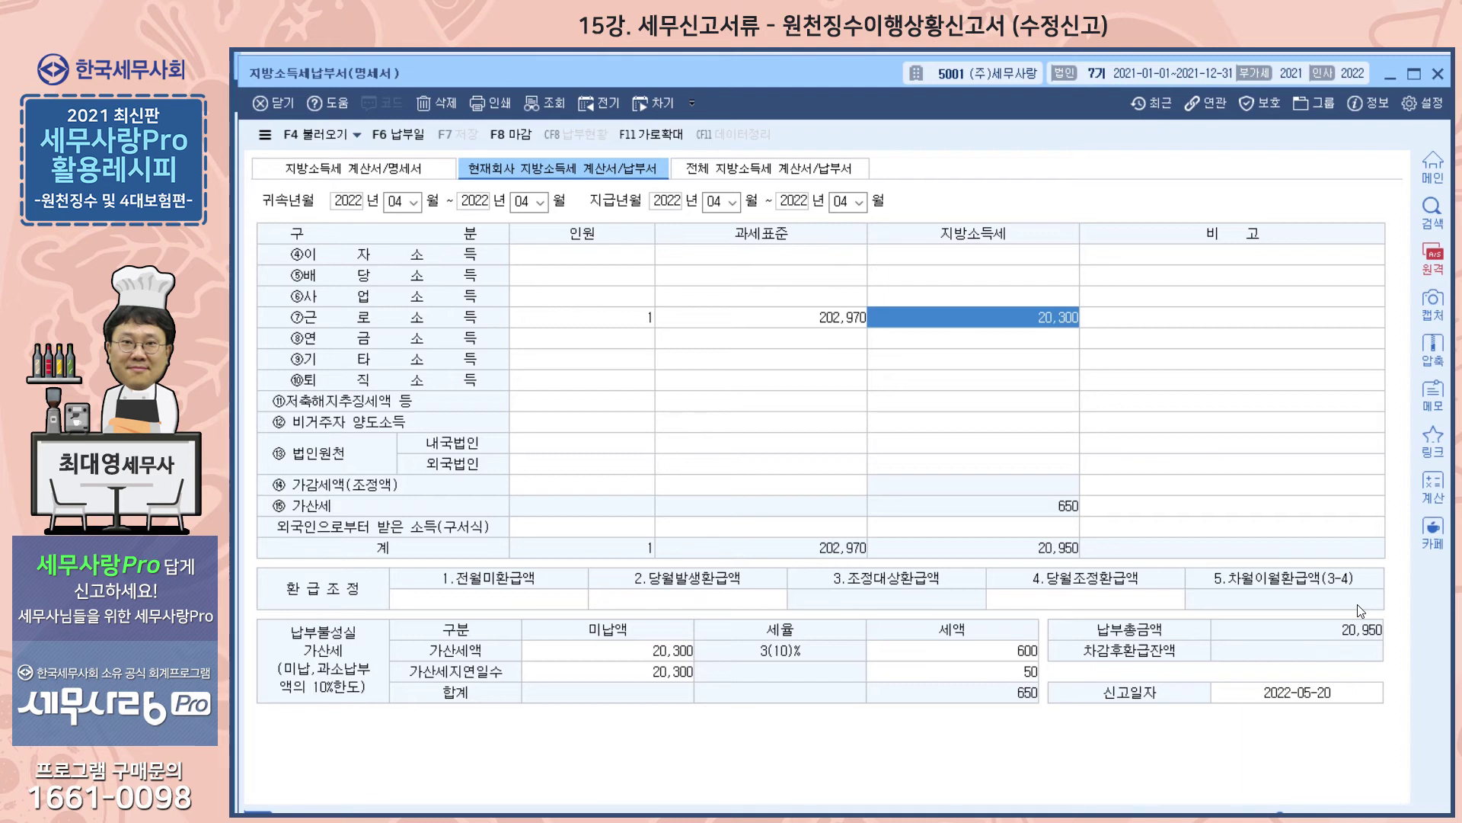
pyautogui.click(828, 326)
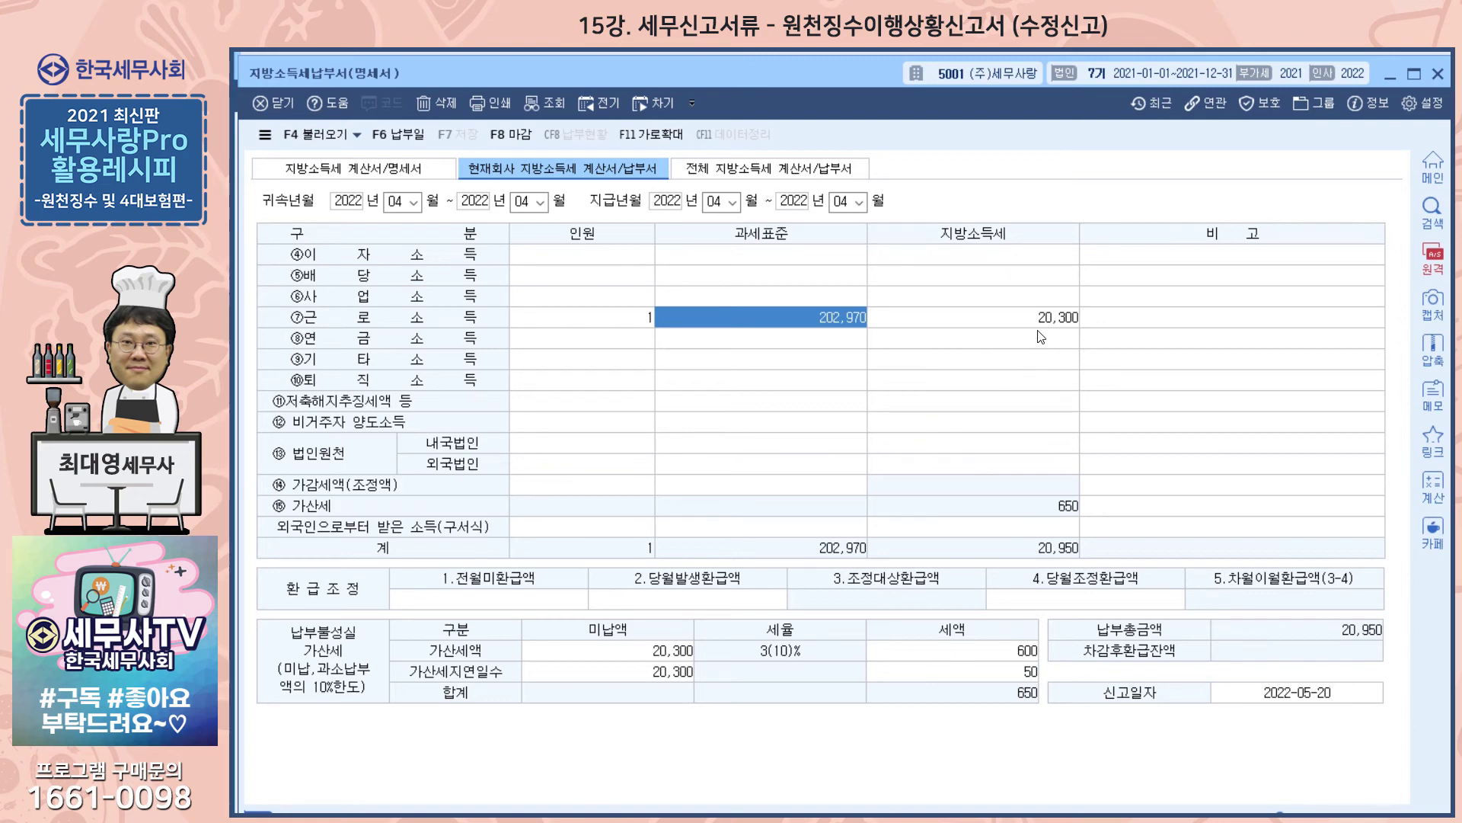
# Return to the 원천징수이행상황신고서 and load the 정기신고 for 귀속기간 and 지급기간 July 2022
pyautogui.click(1392, 77)
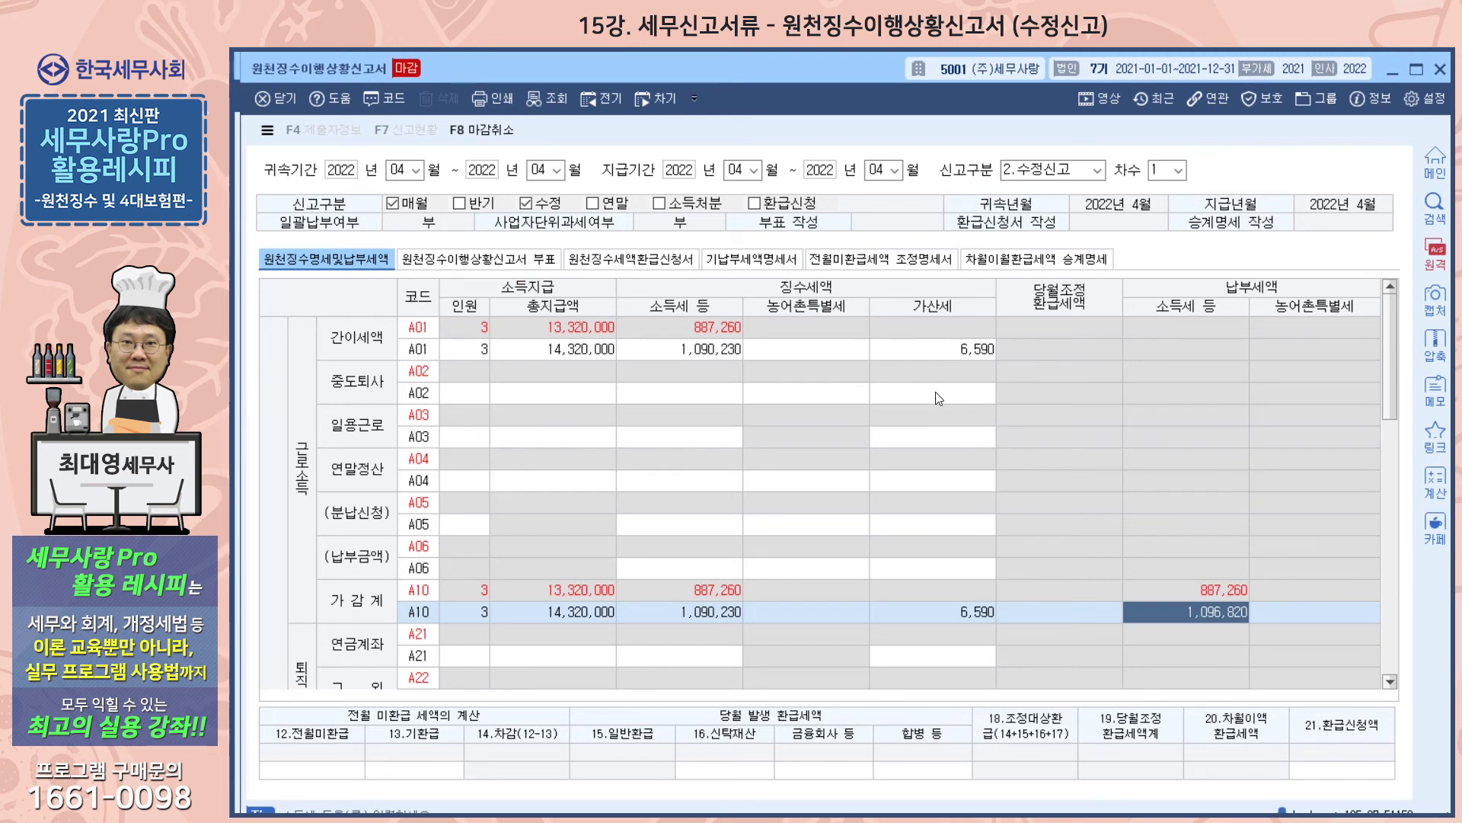
pyautogui.click(398, 171)
pyautogui.write('07')
pyautogui.press('Return')
pyautogui.press('Return')
pyautogui.press('Return')
pyautogui.press('Return')
pyautogui.write('07')
pyautogui.press('Return')
pyautogui.press('Return')
pyautogui.press('Return')
pyautogui.press('Return')
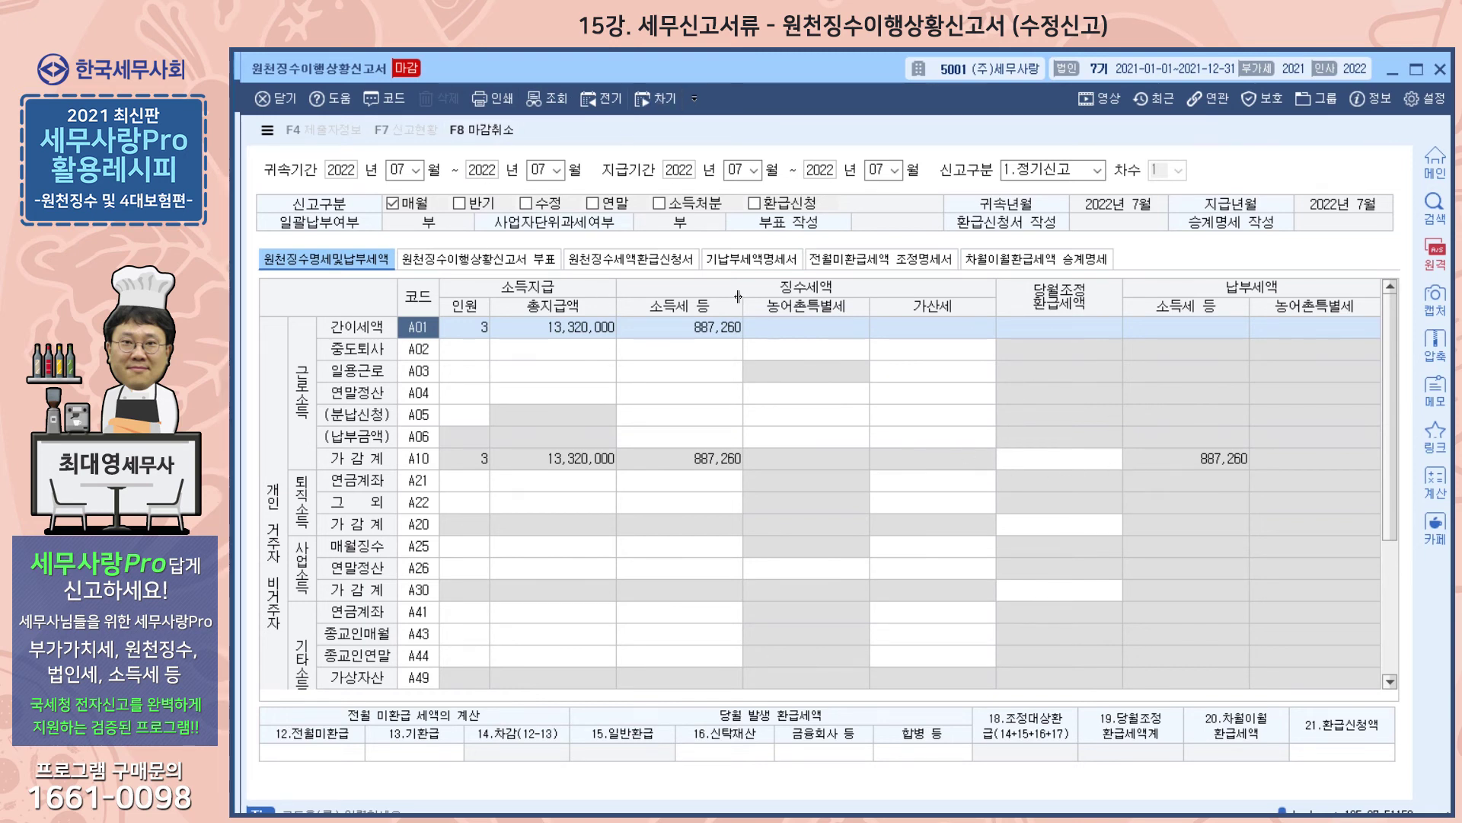
# Check the 가산세 column in July's 정기신고 and the payment slip form in Hometax, and return to the 지방소득세납부서(명세서)
pyautogui.click(925, 438)
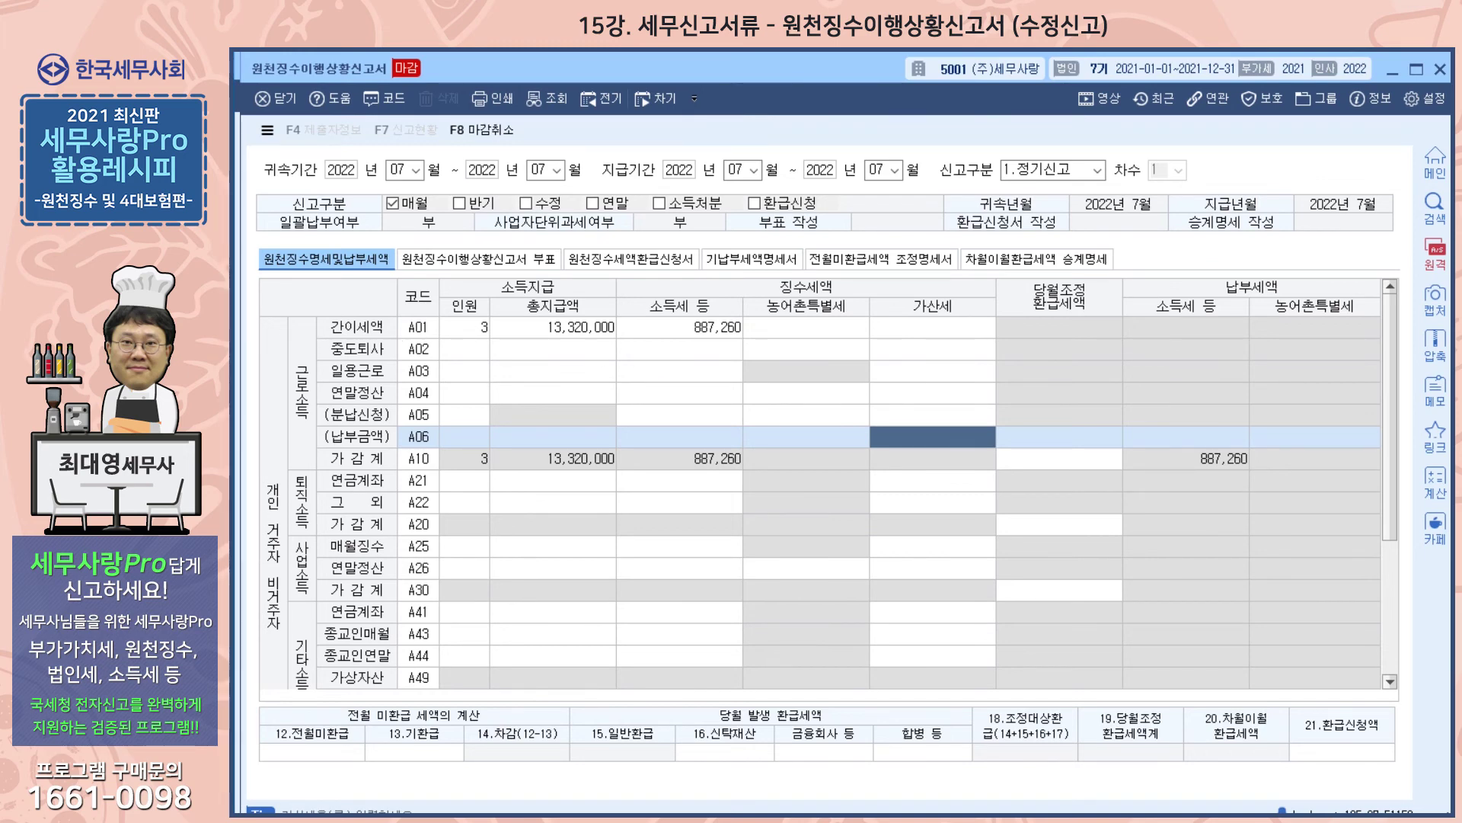
pyautogui.hotkey('alt', 'Tab')
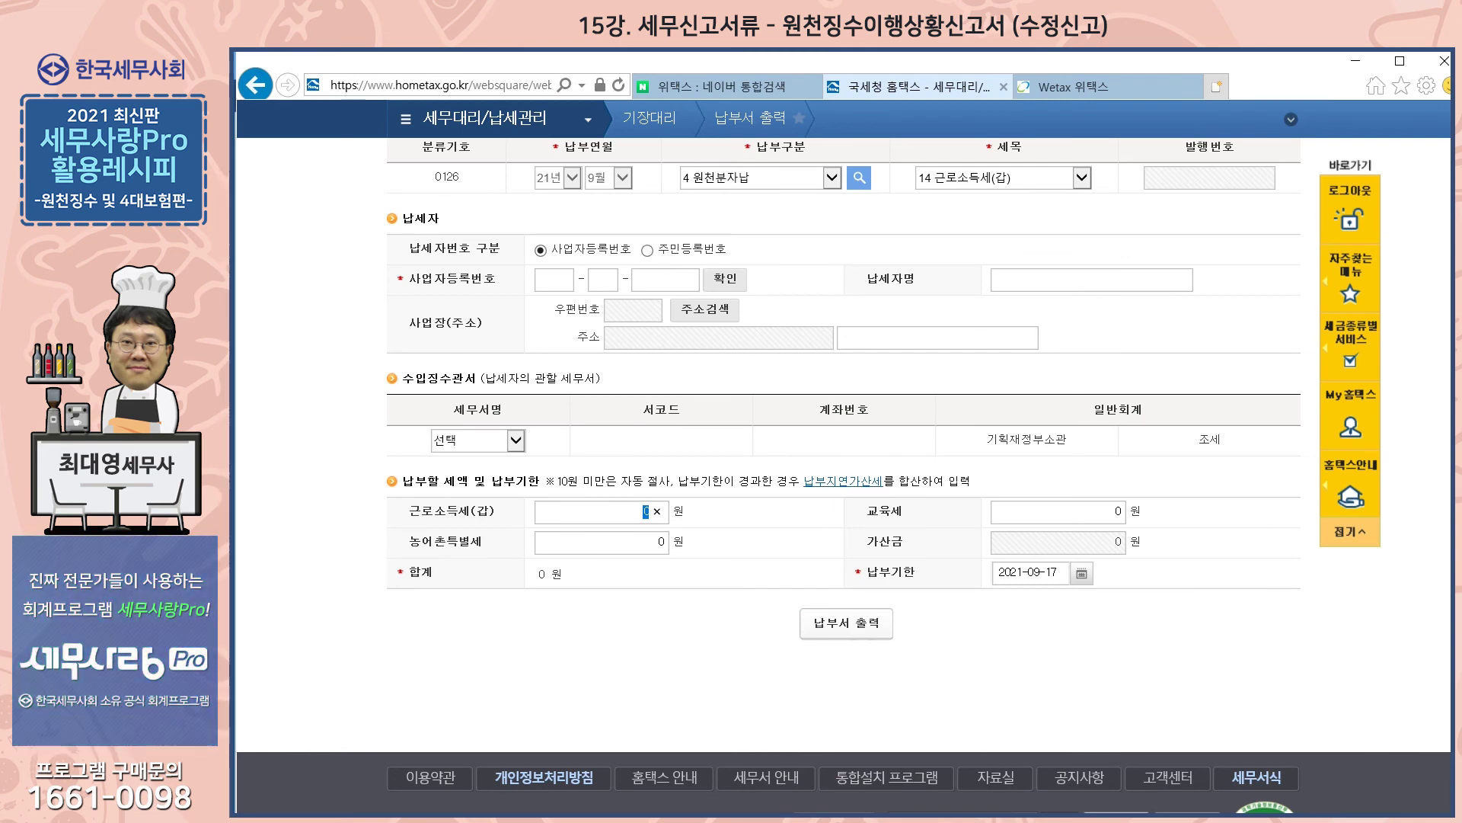
pyautogui.hotkey('alt', 'Tab')
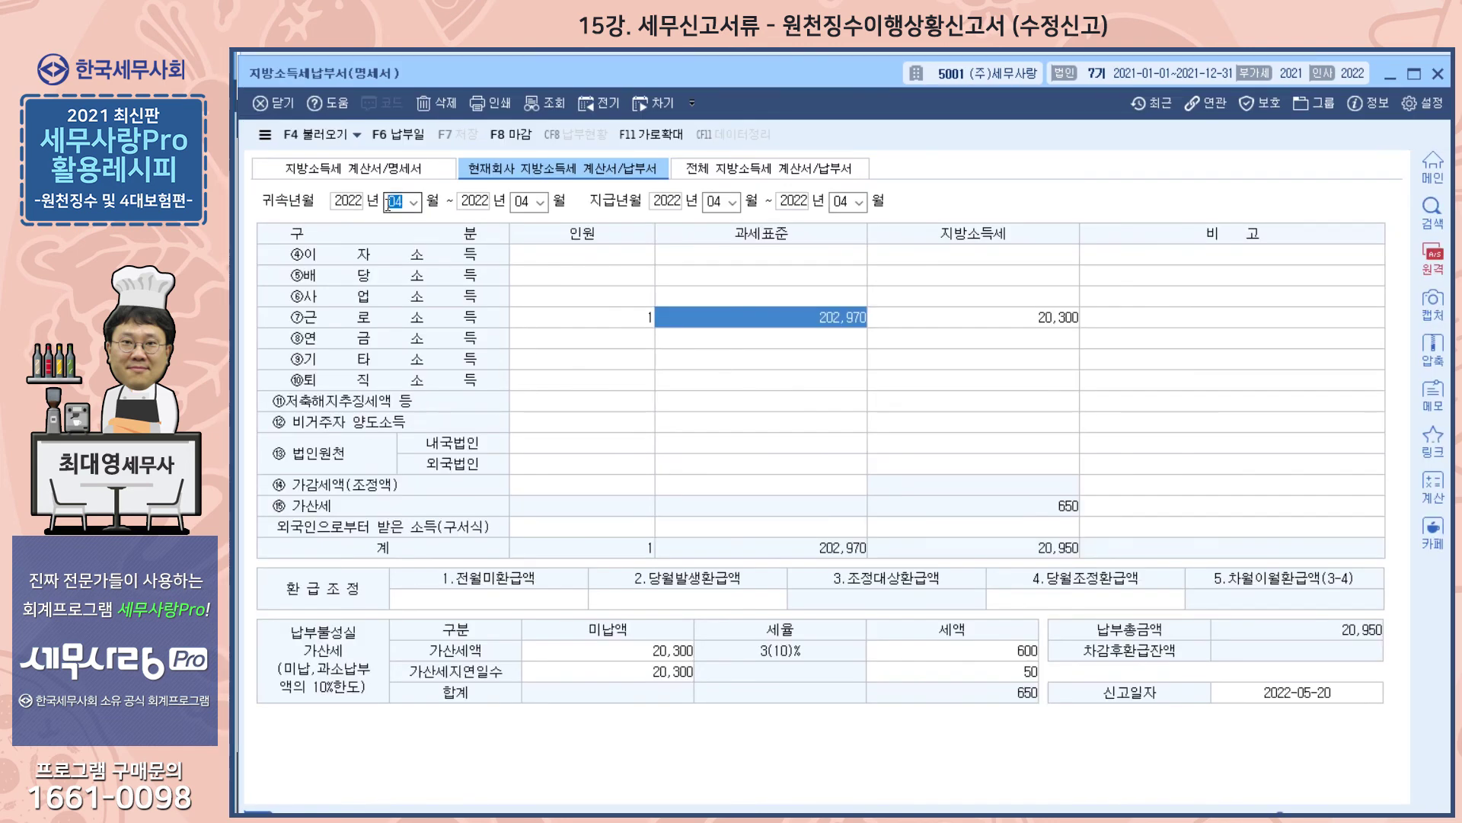
# Load the local income tax slip for 귀속년월 and 지급년월 July 2022
pyautogui.write('07')
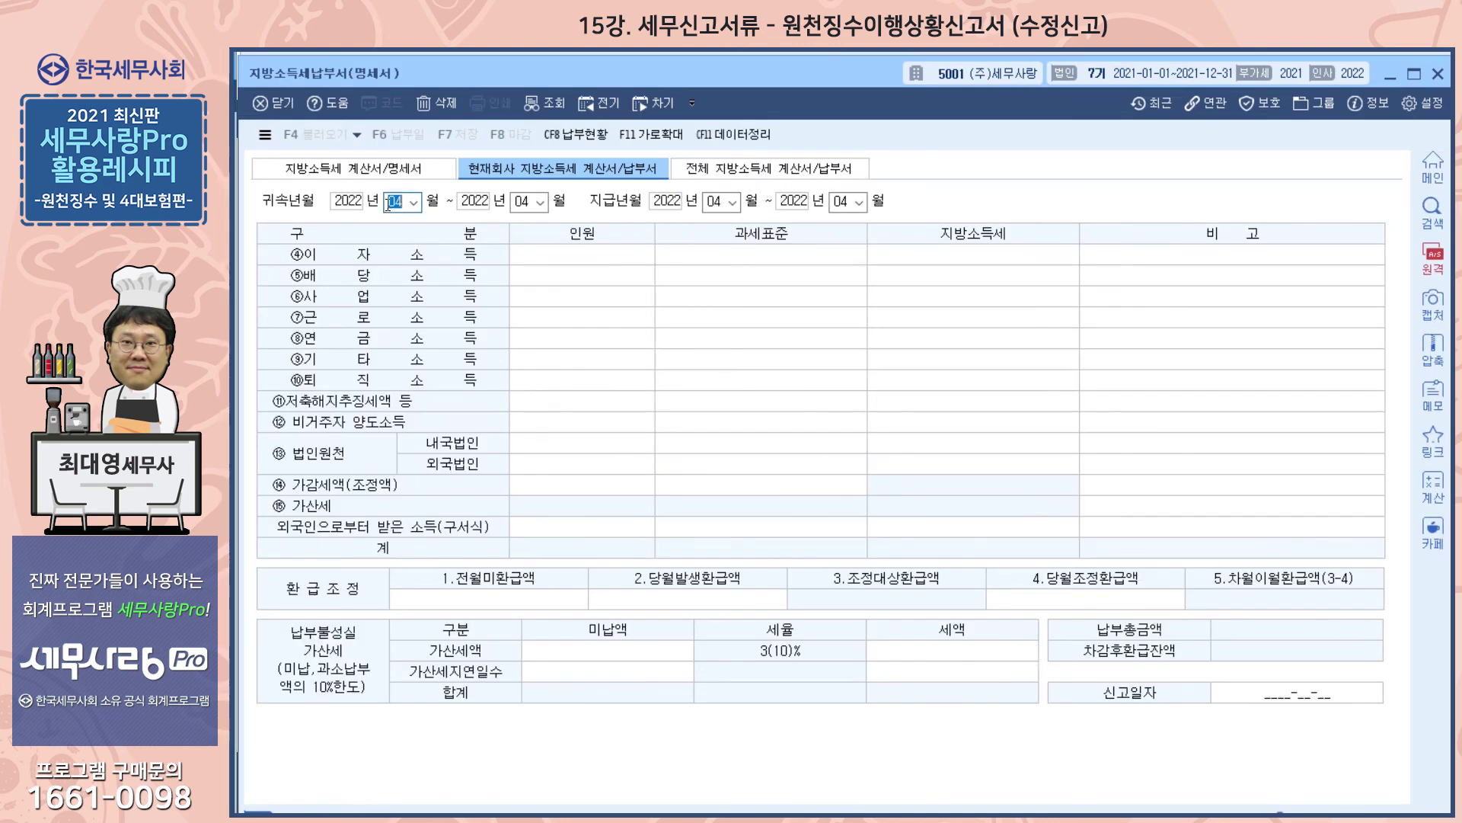
pyautogui.press('Return')
pyautogui.press('Return')
pyautogui.press('Return')
pyautogui.press('Return')
pyautogui.write('07')
pyautogui.press('Return')
pyautogui.press('Return')
pyautogui.write('07')
pyautogui.press('Return')
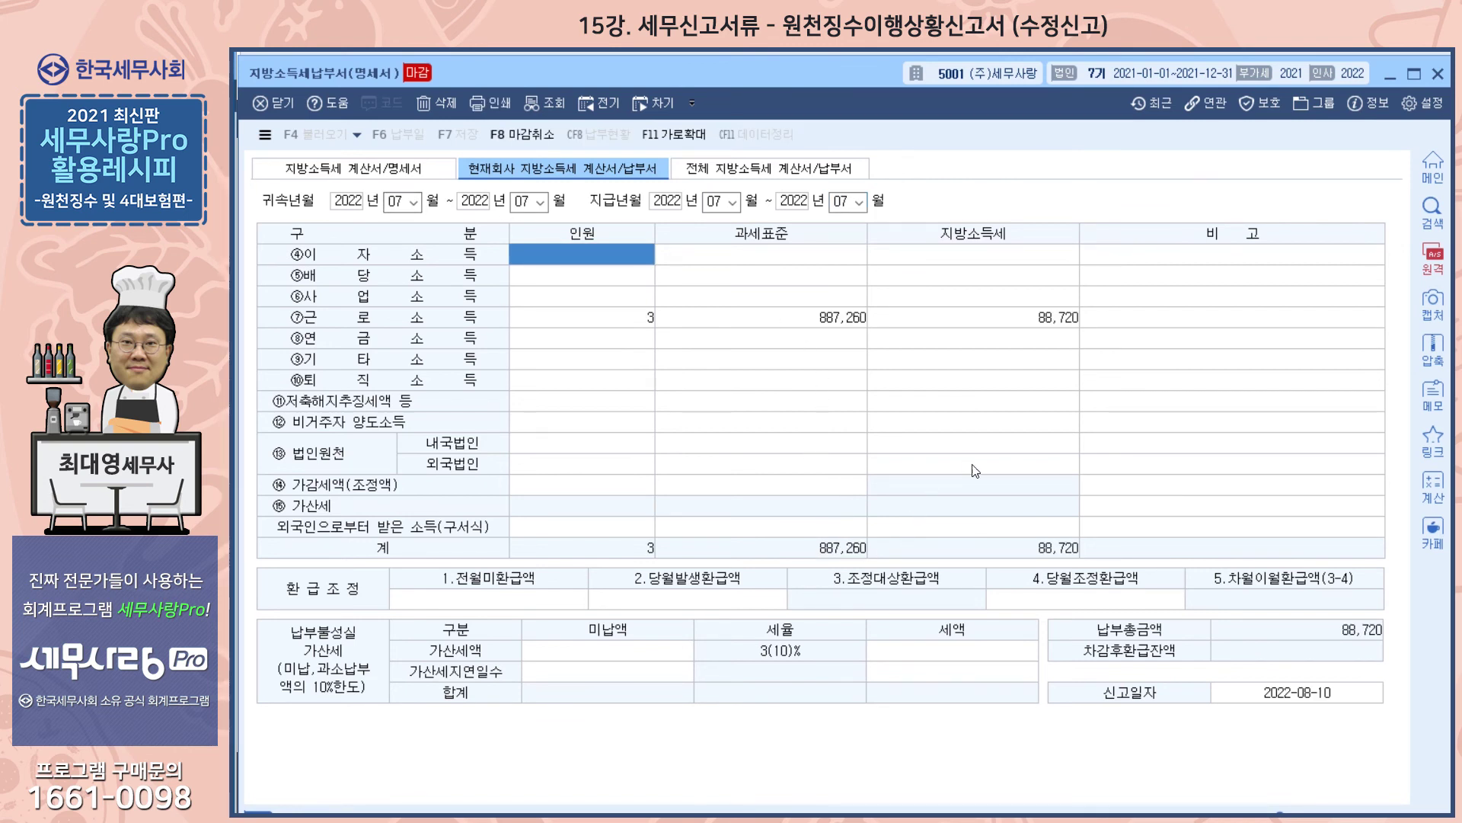
# Check the 근로소득 amounts, the 납부불성실 가산세 fields and the 신고일자 on July's local income tax slip
pyautogui.moveTo(635, 67)
pyautogui.mouseDown()
pyautogui.moveTo(617, 67)
pyautogui.moveTo(635, 64)
pyautogui.mouseUp()
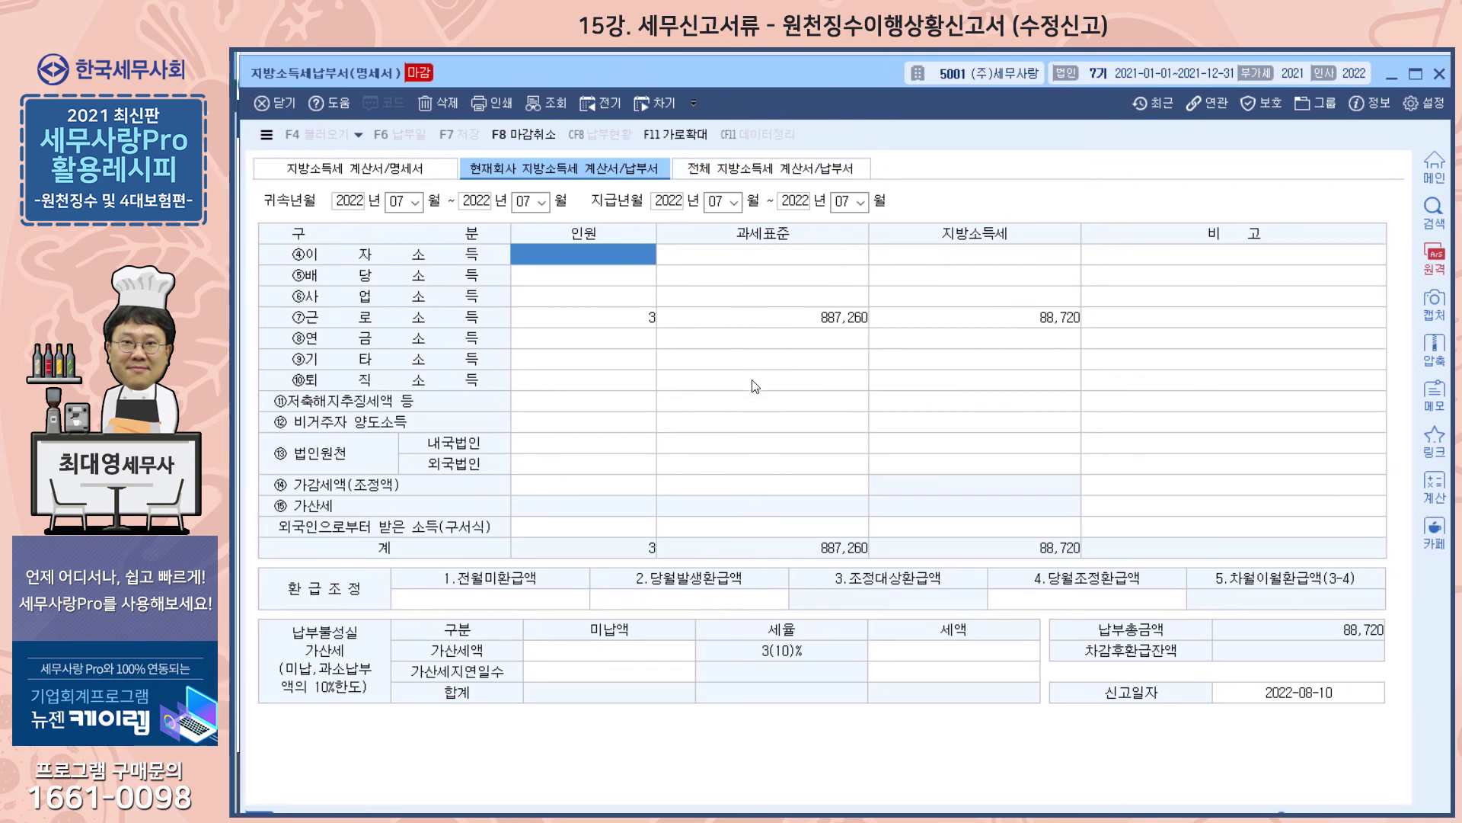
pyautogui.click(799, 324)
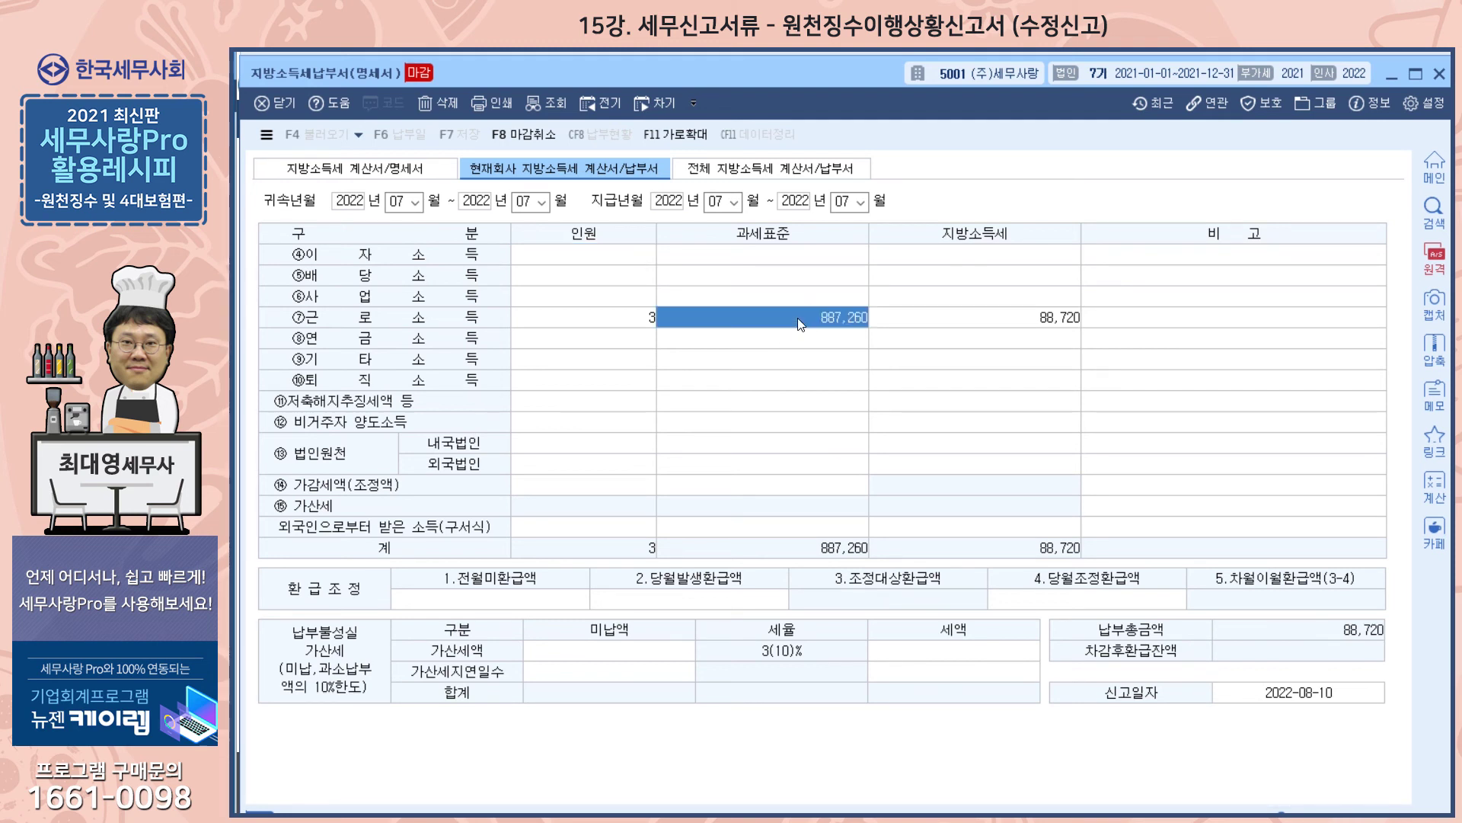
pyautogui.click(1304, 693)
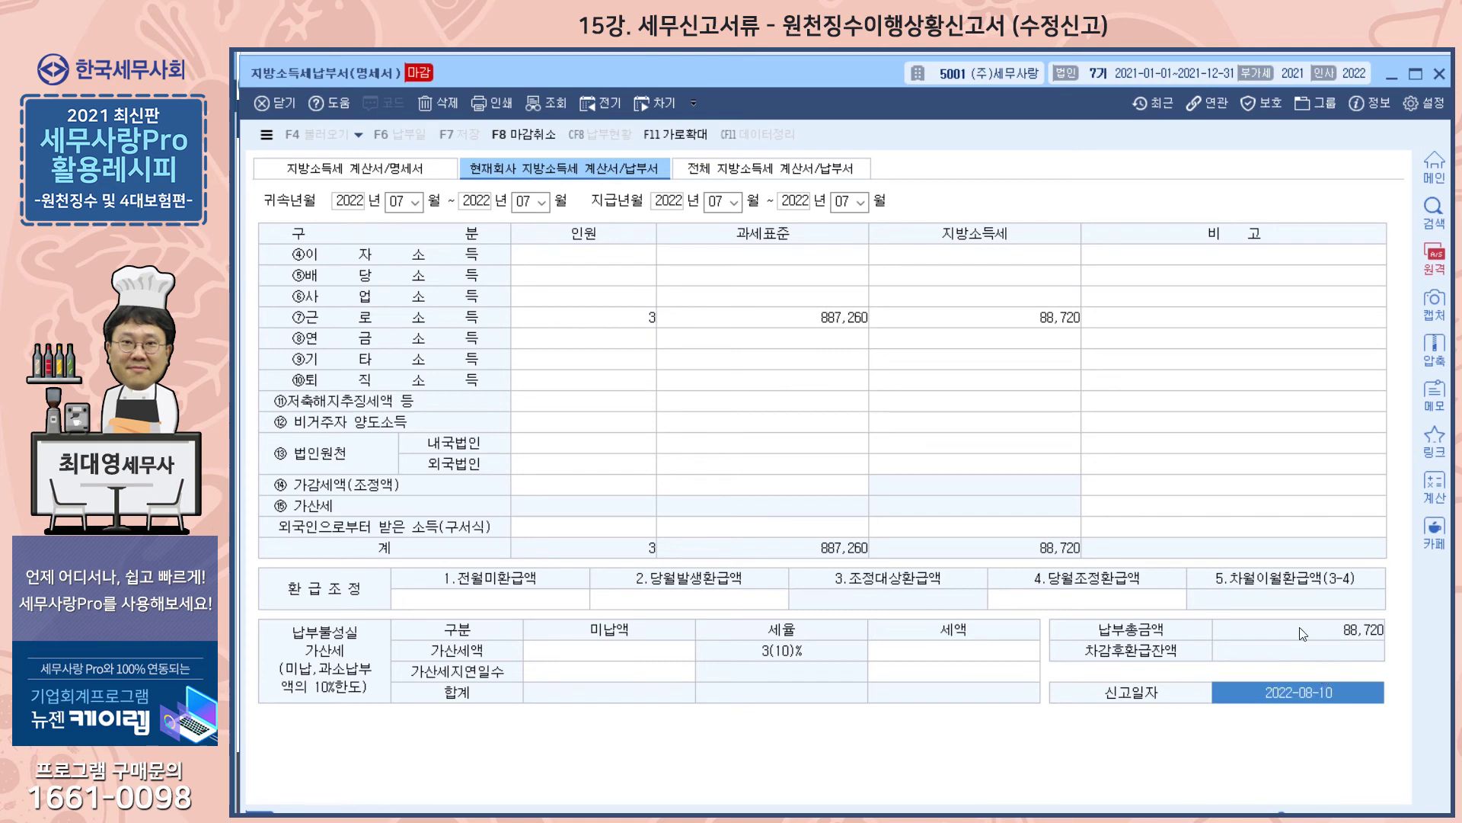
pyautogui.click(993, 323)
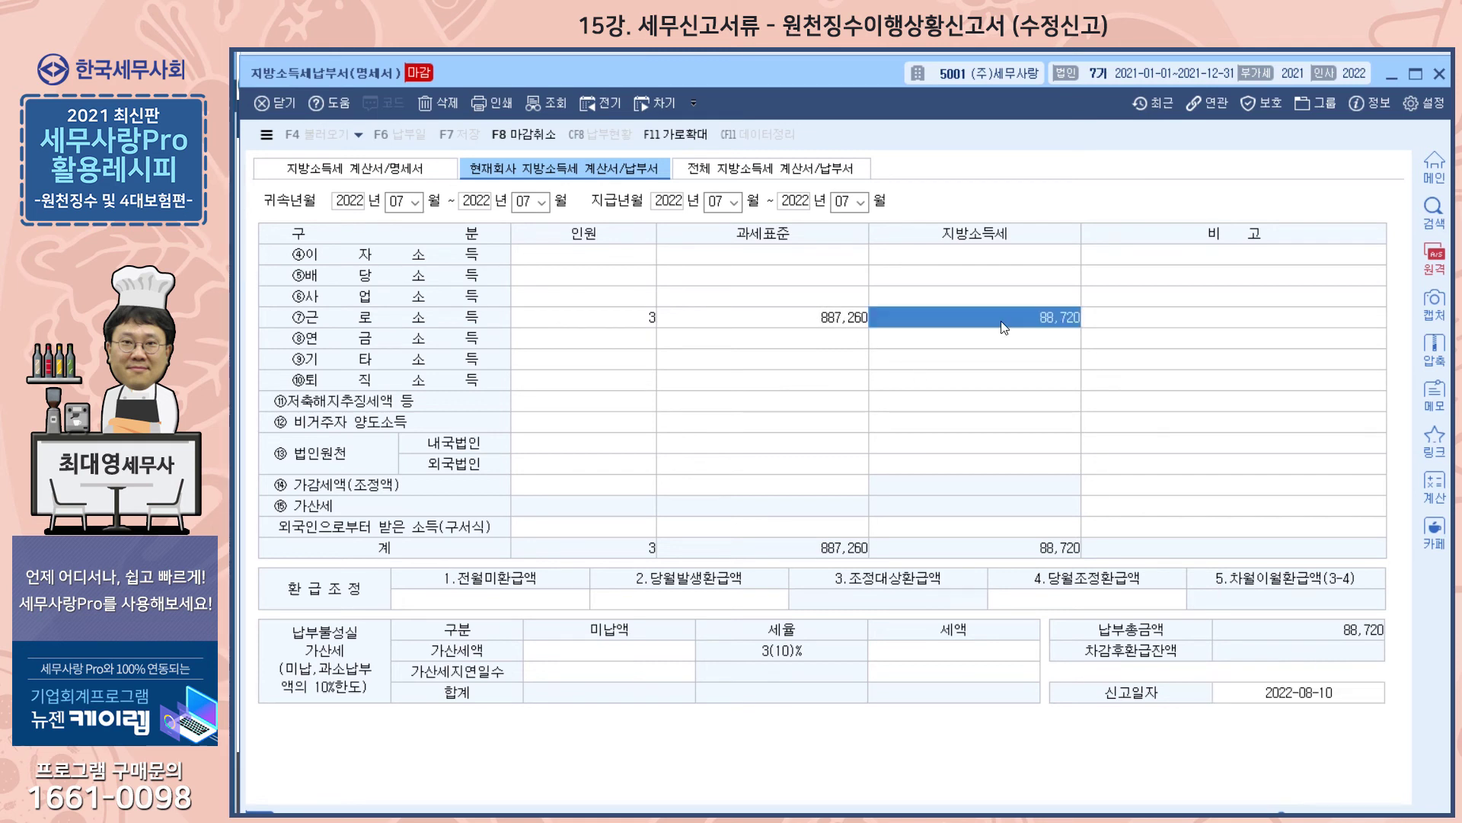
pyautogui.click(615, 670)
pyautogui.click(957, 658)
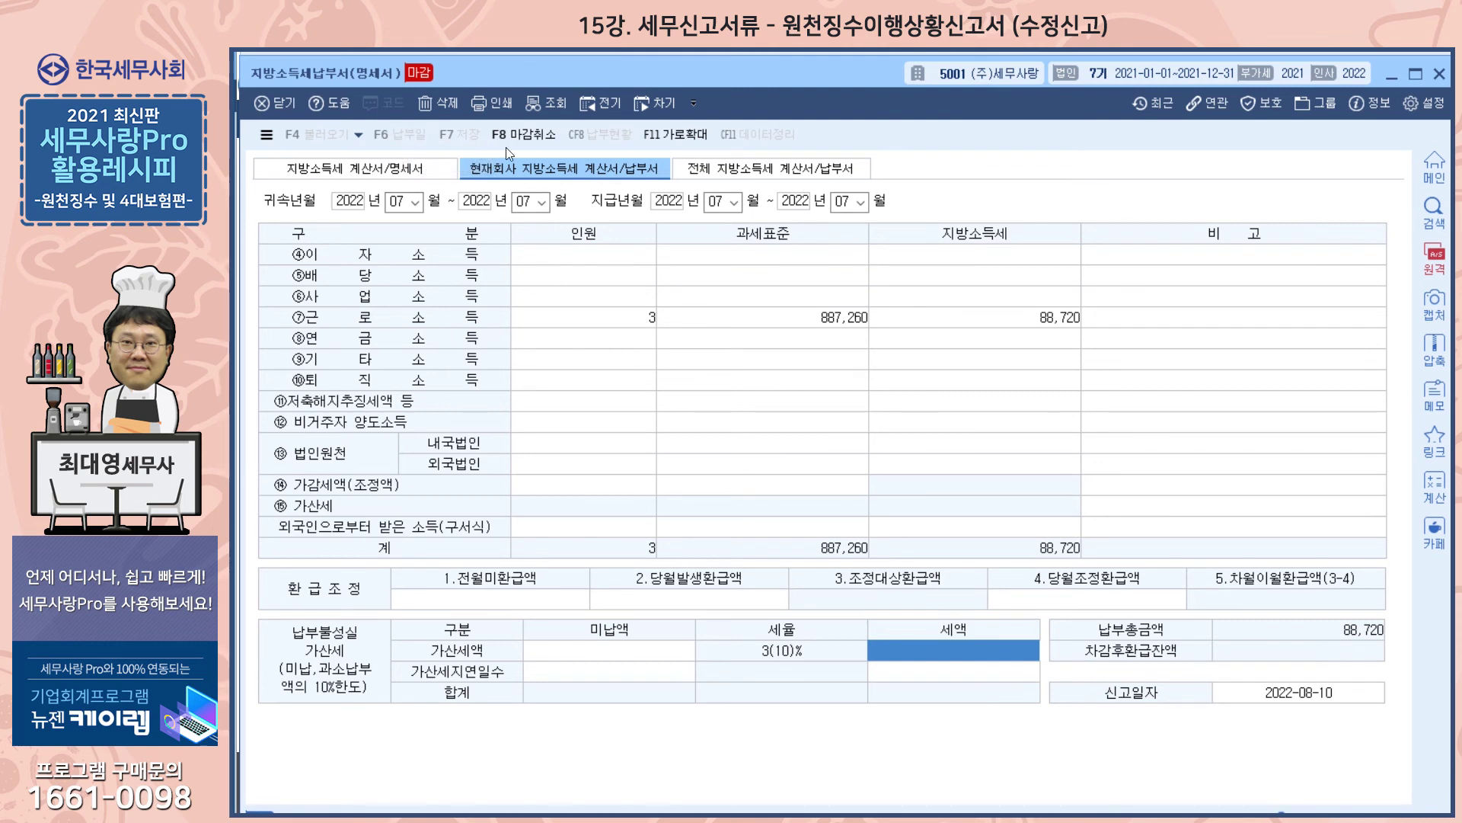
pyautogui.click(1301, 692)
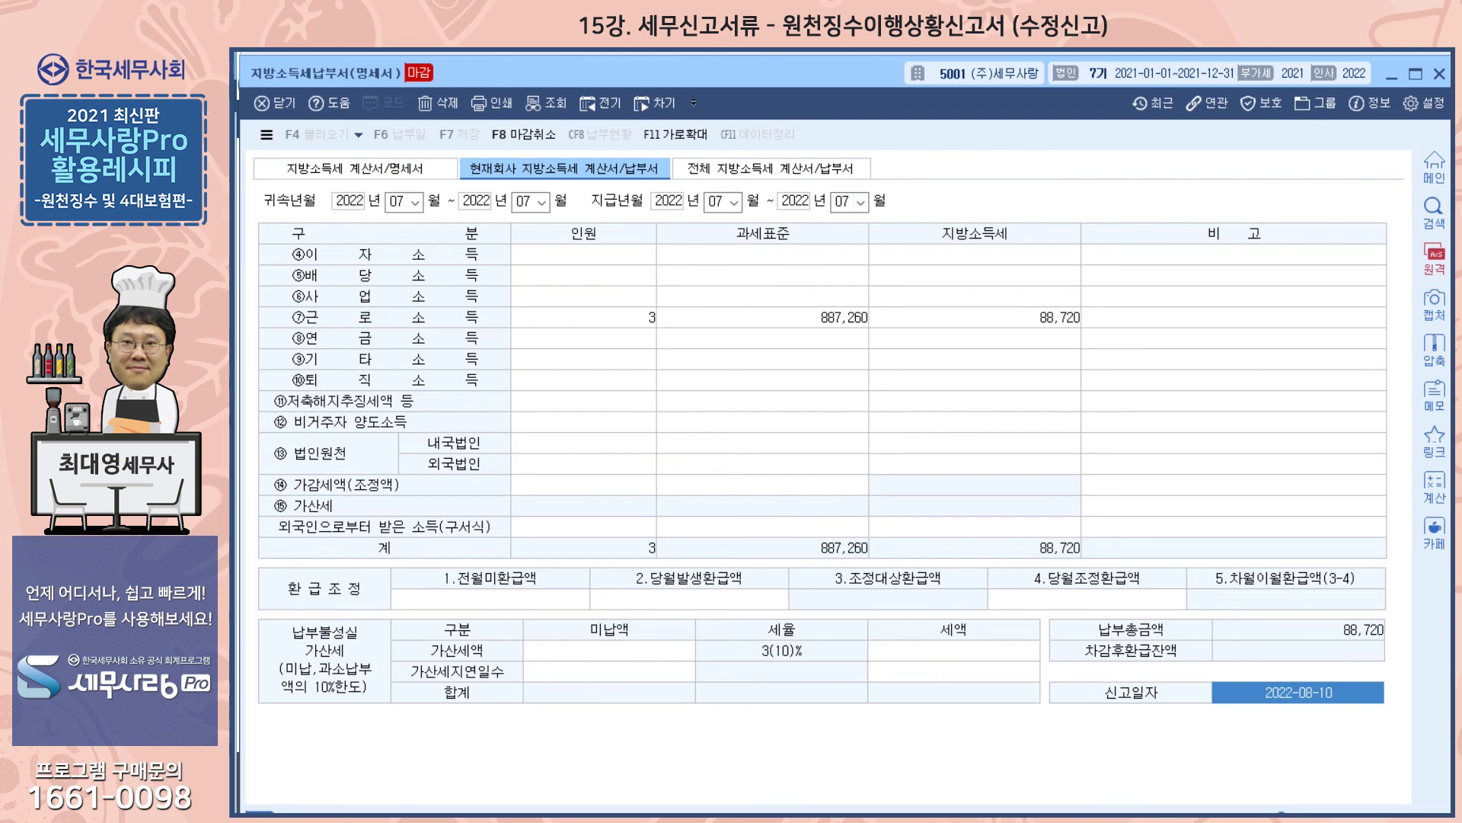
# Switch to the guide document, review the 위택스 전자신고하기 procedure through 납부서출력, and return to the 지방소득세납부서(명세서)
pyautogui.hotkey('alt', 'Tab')
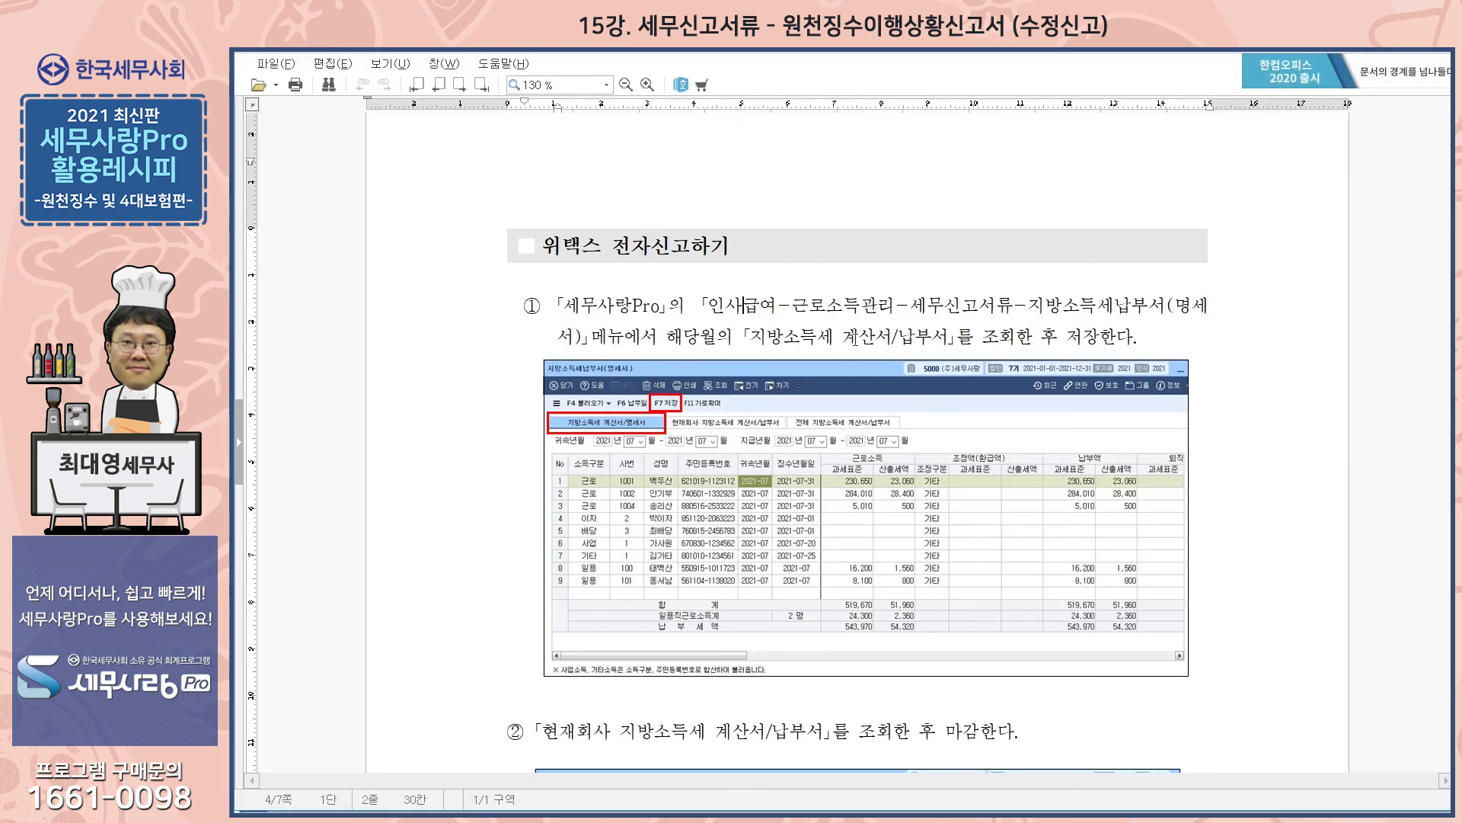
pyautogui.scroll(-10, 943, 388)
pyautogui.scroll(-10, 854, 336)
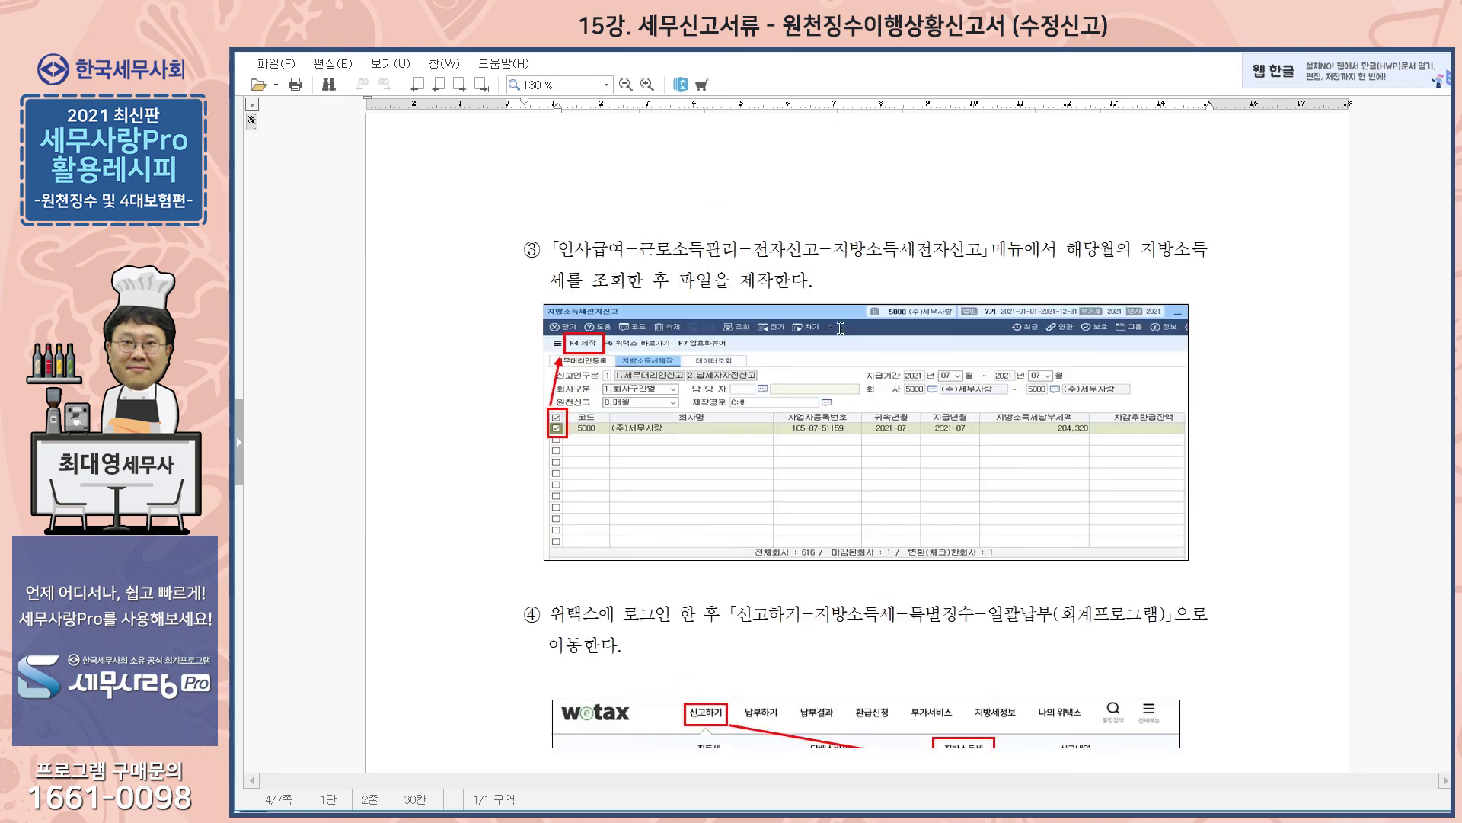
pyautogui.scroll(-2, 844, 316)
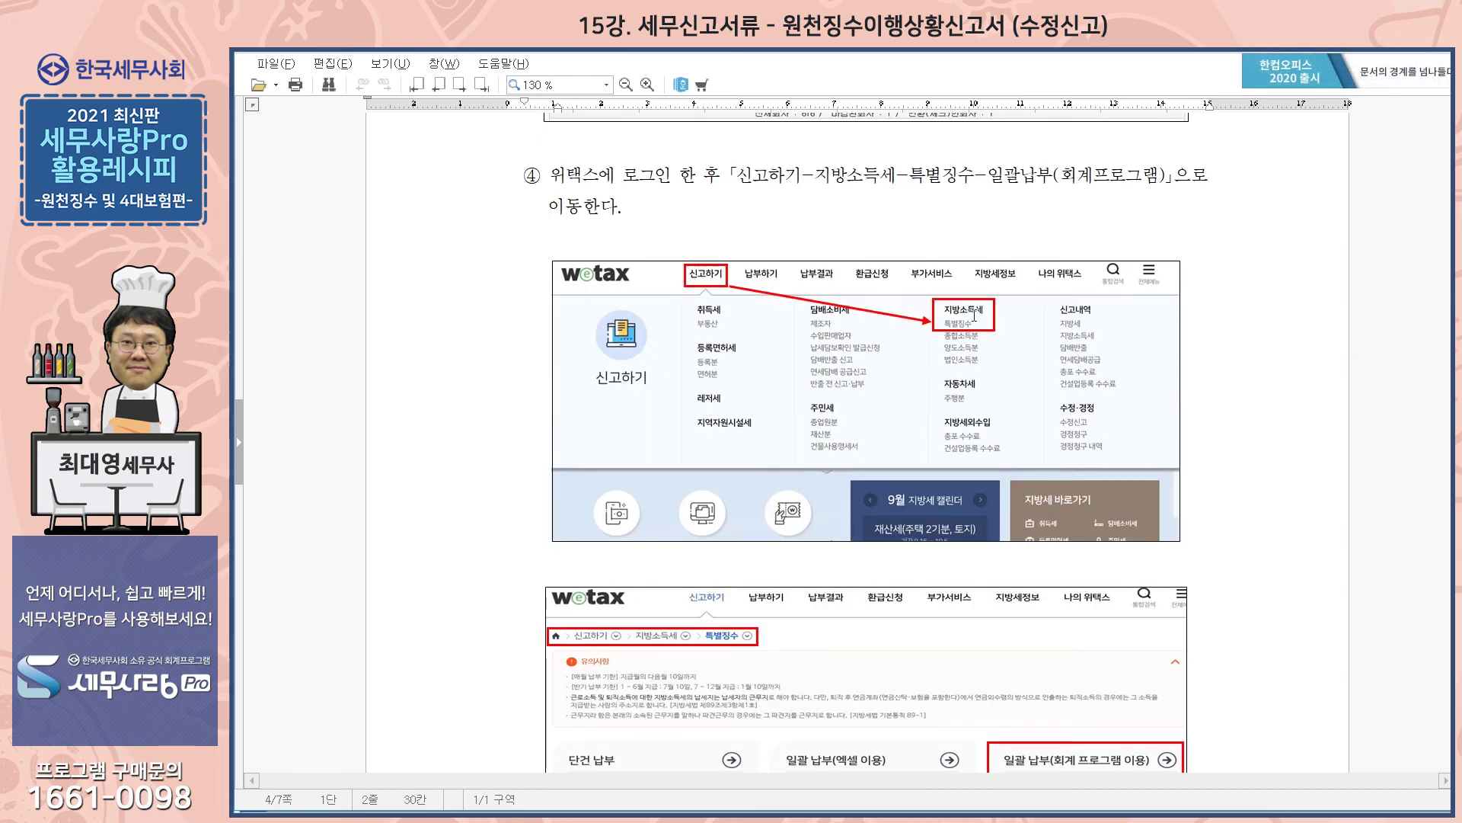
pyautogui.scroll(-6, 975, 316)
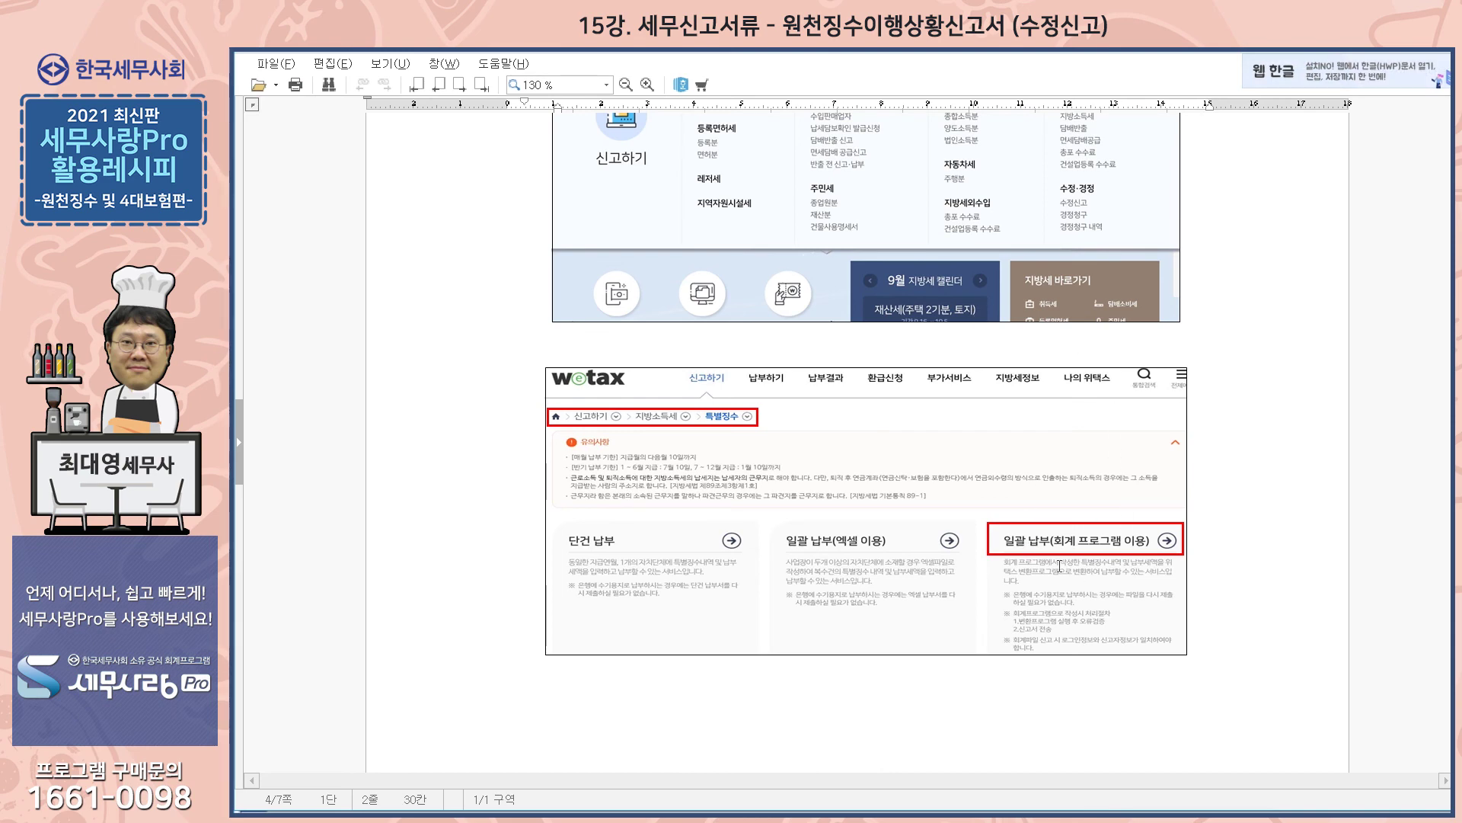
pyautogui.scroll(-20, 1098, 530)
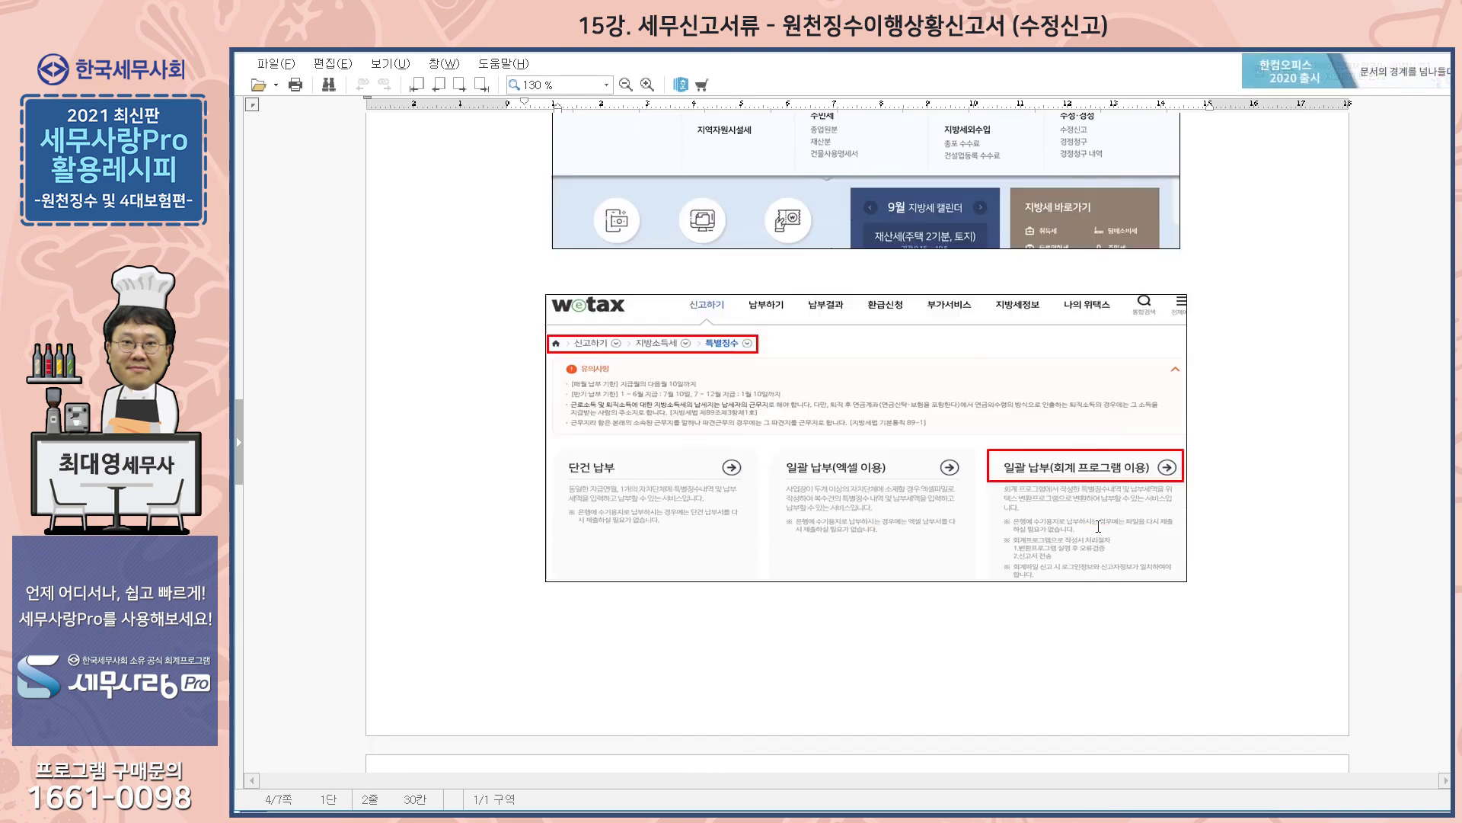
pyautogui.scroll(-14, 1097, 525)
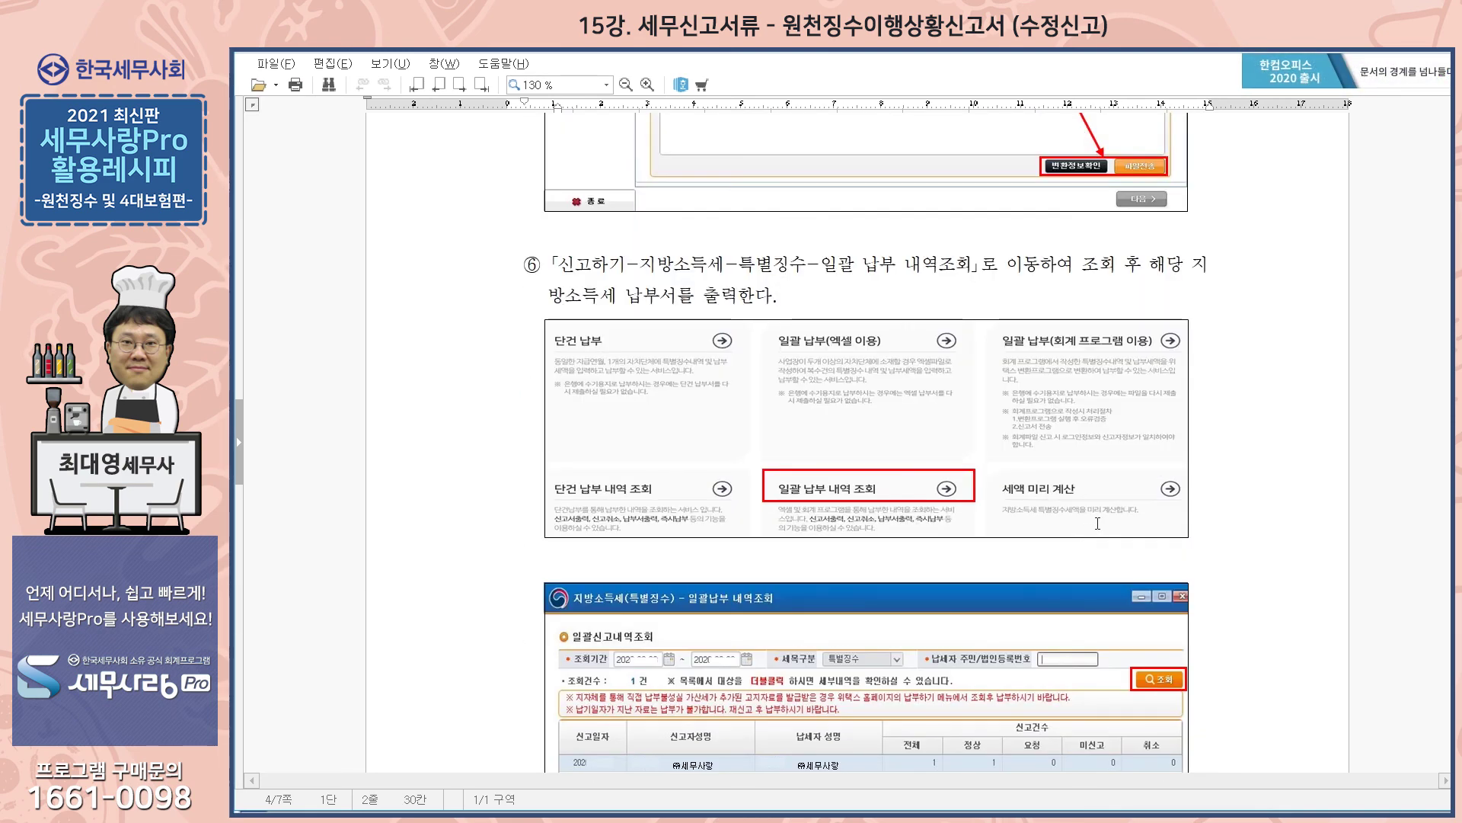
pyautogui.scroll(-6, 1098, 523)
pyautogui.scroll(6, 828, 540)
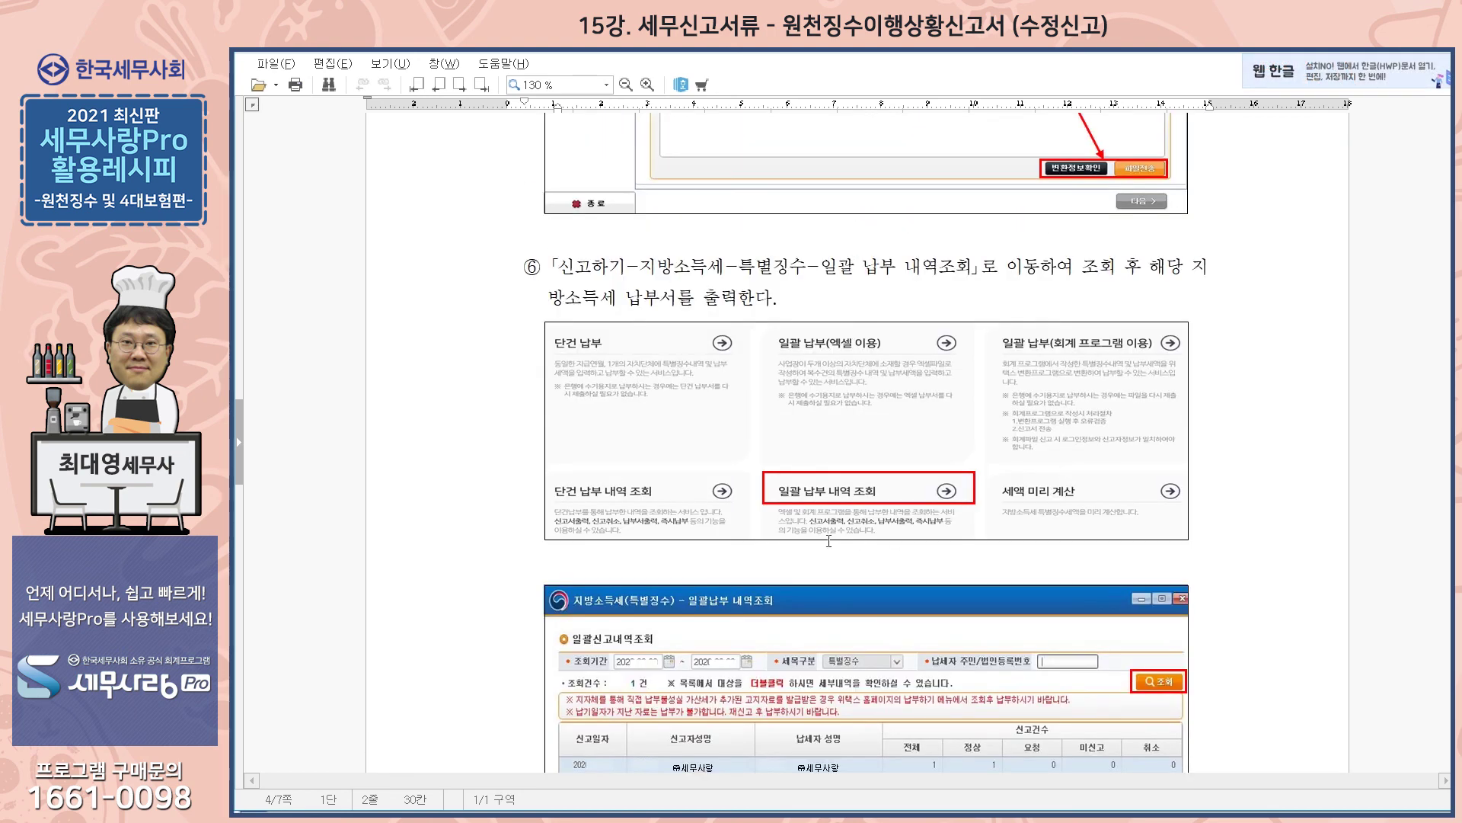
pyautogui.scroll(-8, 829, 541)
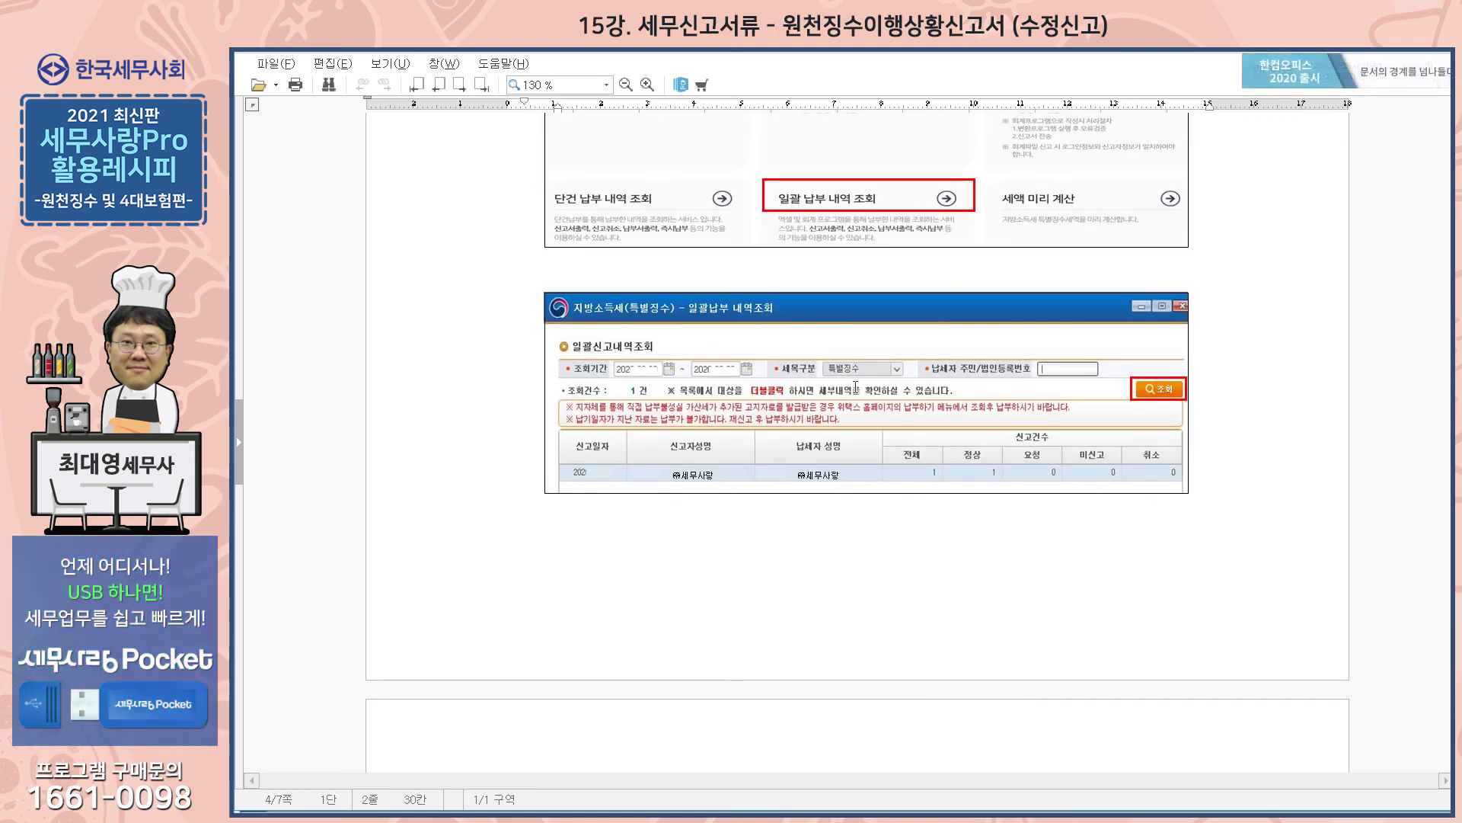
pyautogui.scroll(-18, 857, 386)
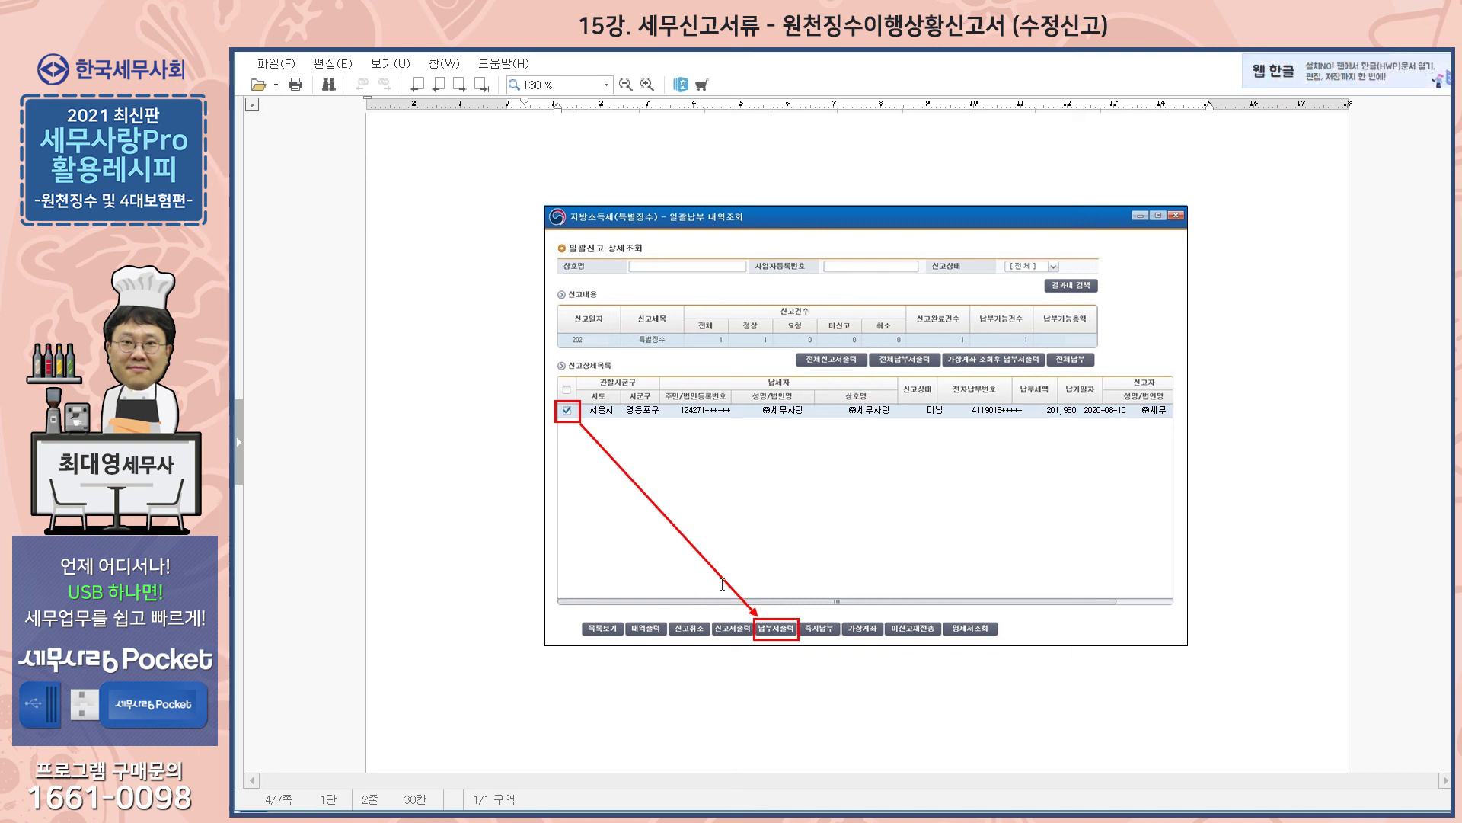
pyautogui.click(1394, 58)
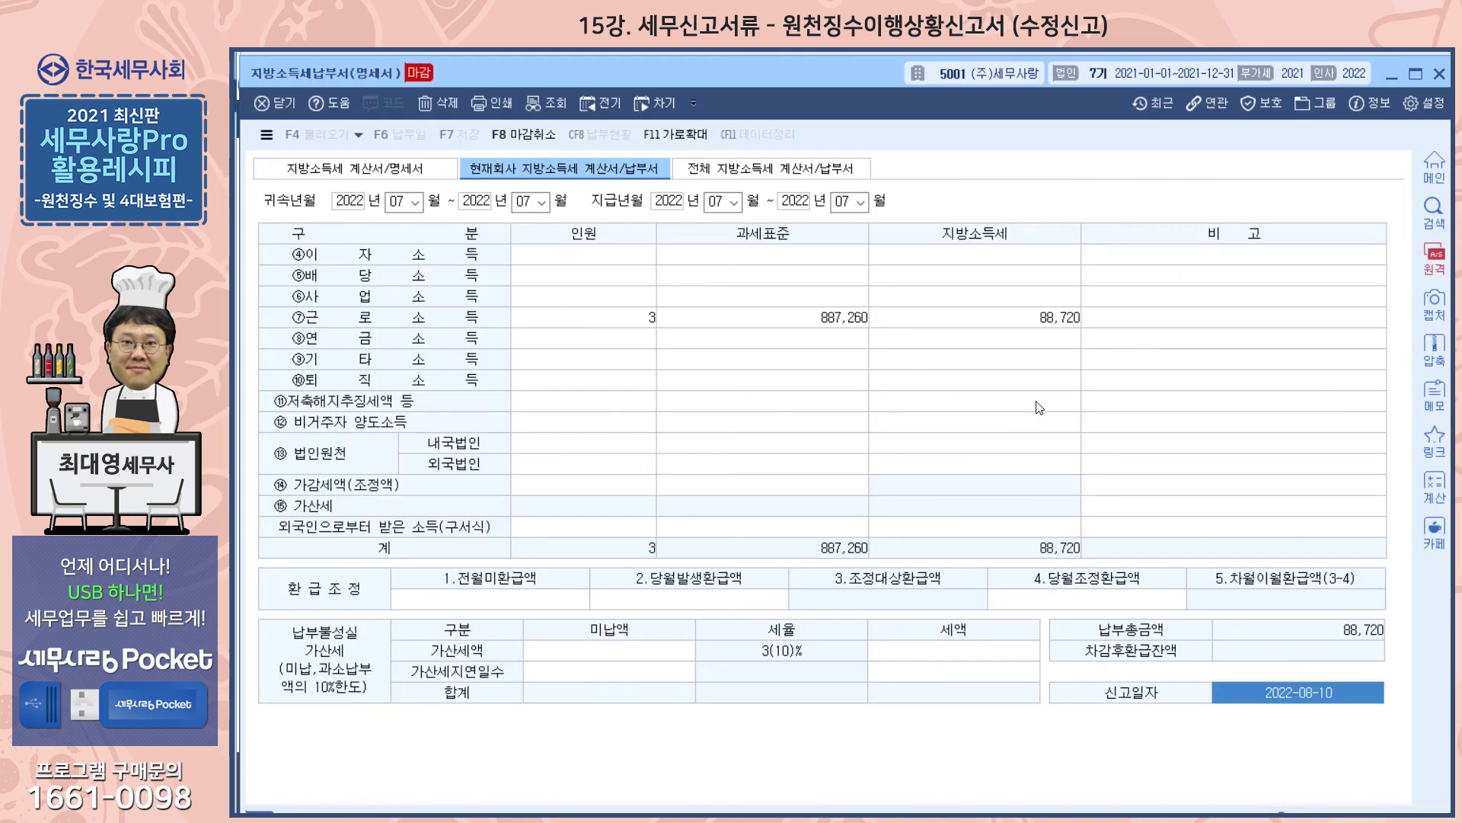